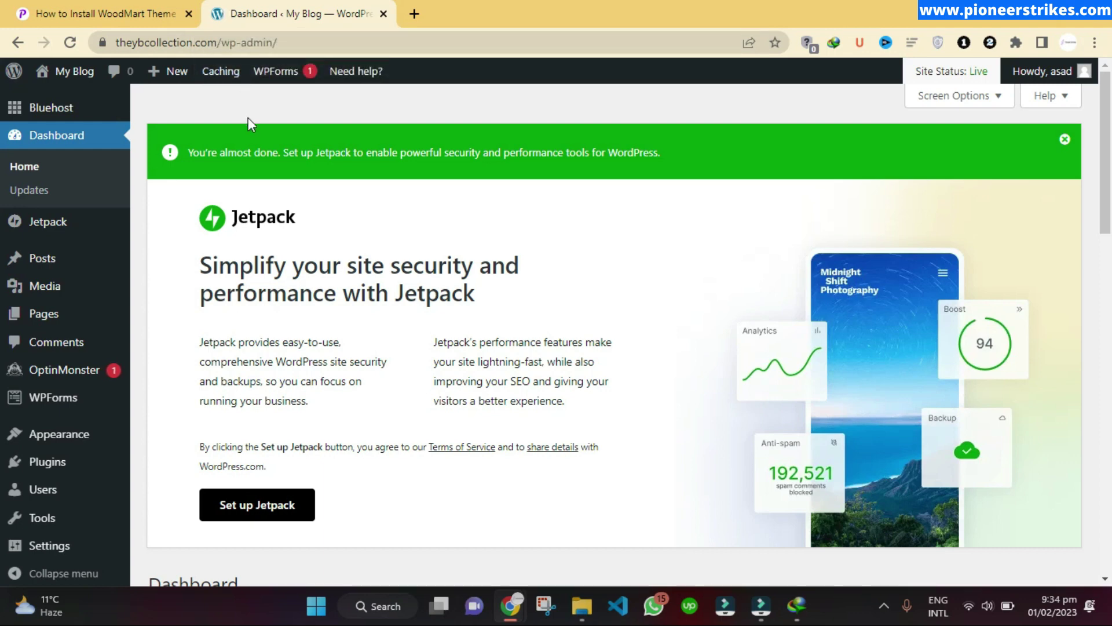
- Scroll the How to Install WoodMart Theme article to its download link, then select the downloaded theme zip
left_click(116, 3)
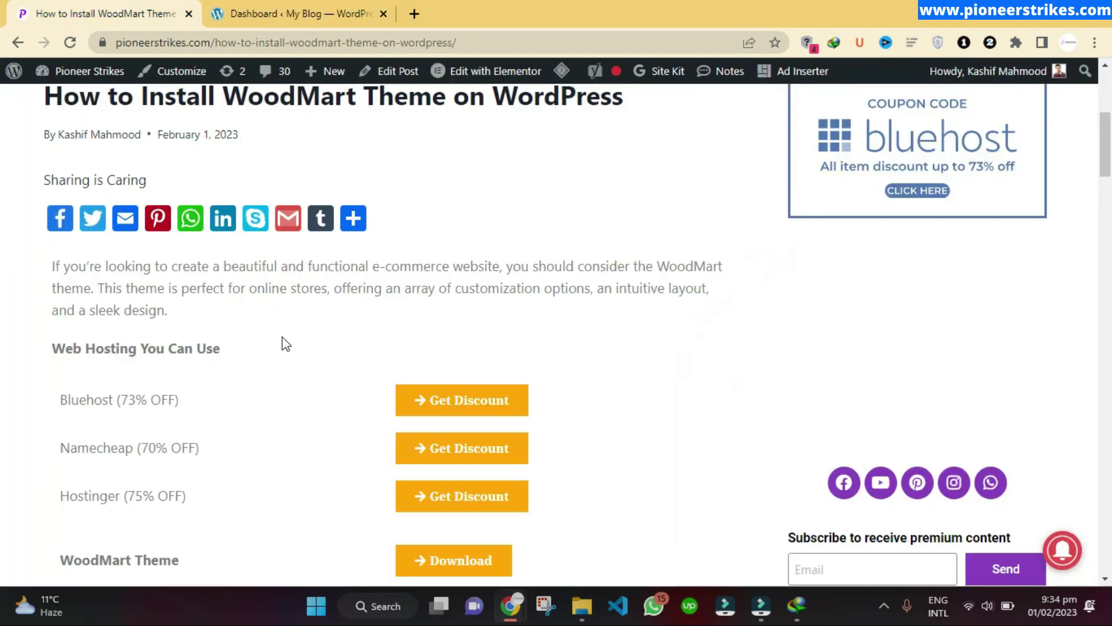
scroll(288, 368, "up", 3)
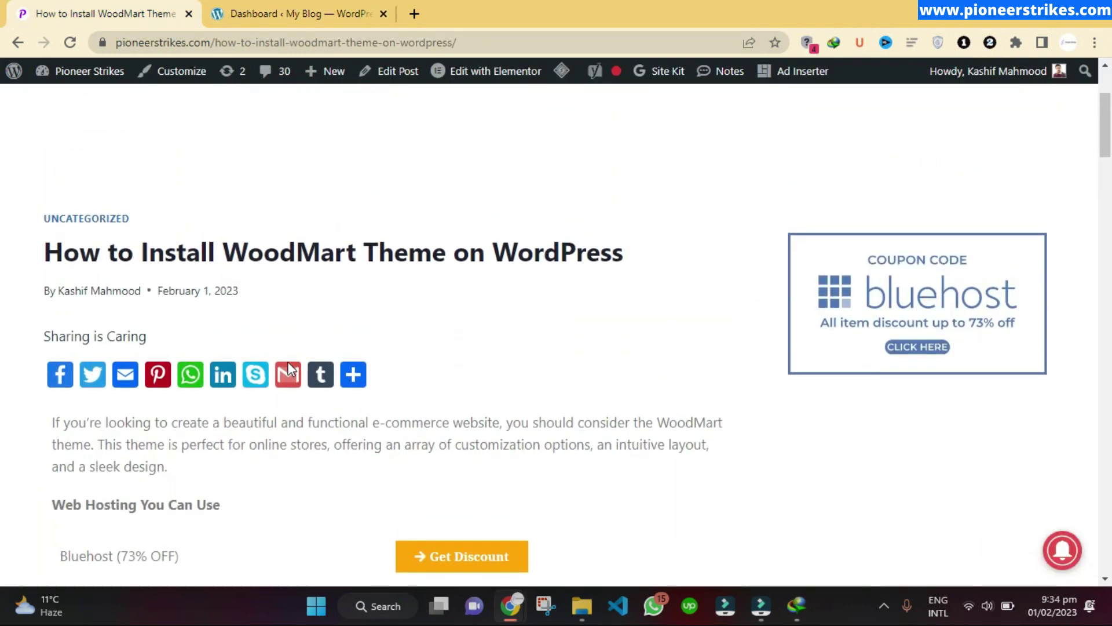
scroll(288, 371, "down", 2)
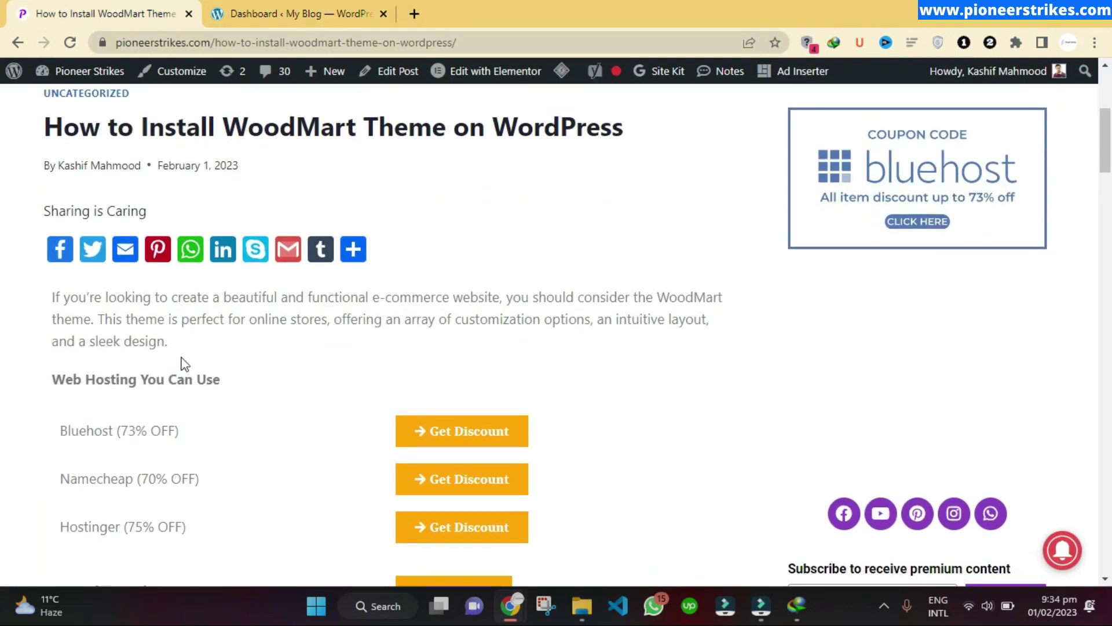
scroll(185, 364, "down", 1)
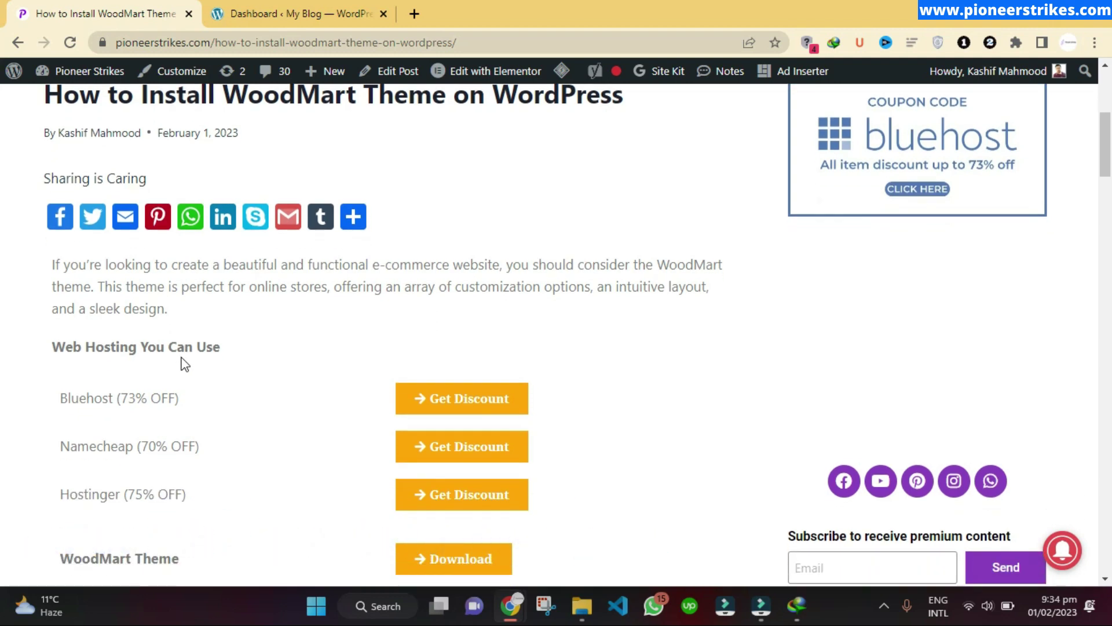
scroll(184, 364, "down", 1)
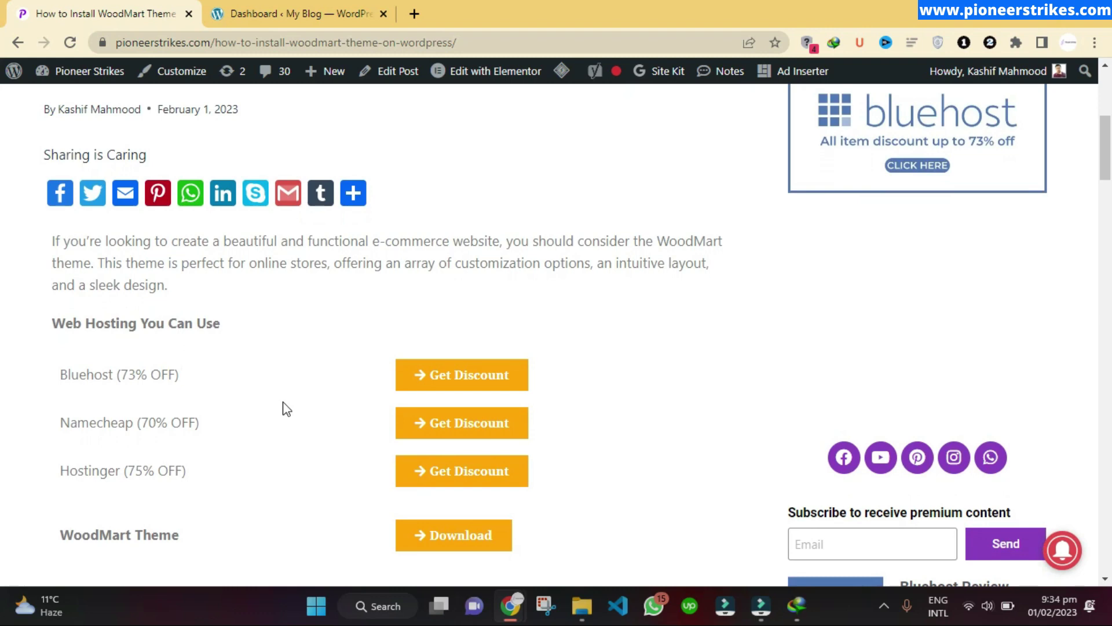
scroll(284, 408, "up", 1)
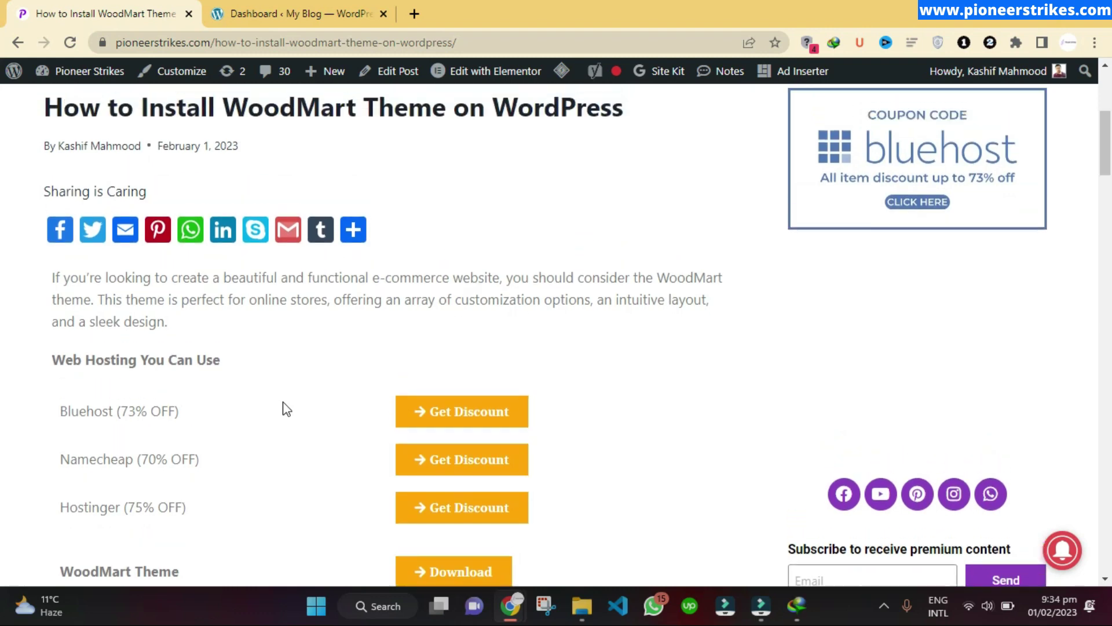
scroll(284, 408, "down", 2)
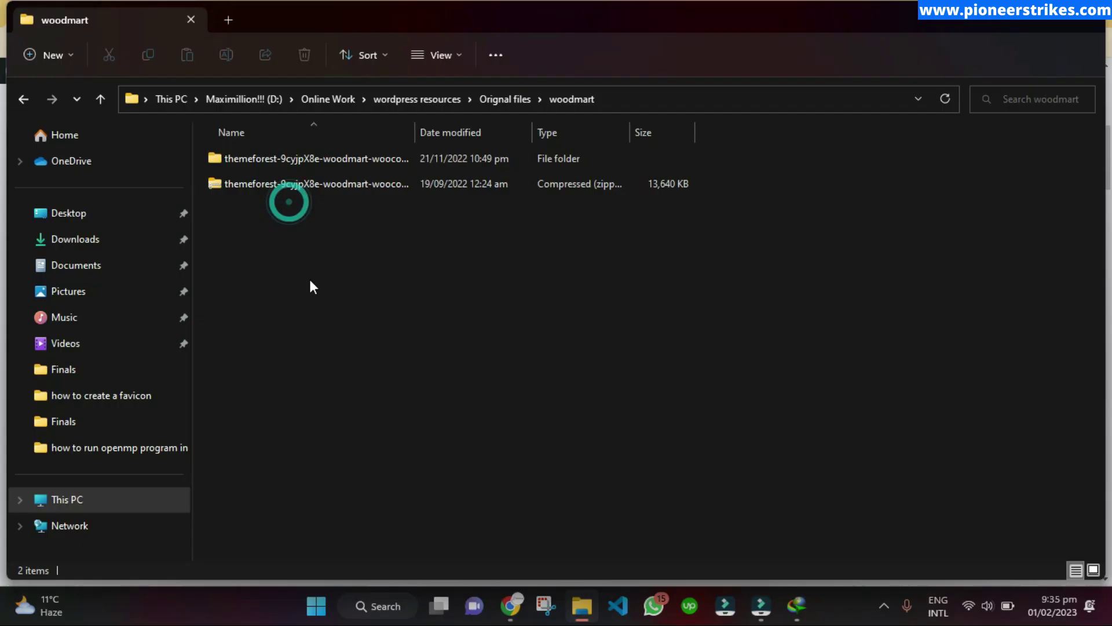
left_click(324, 184)
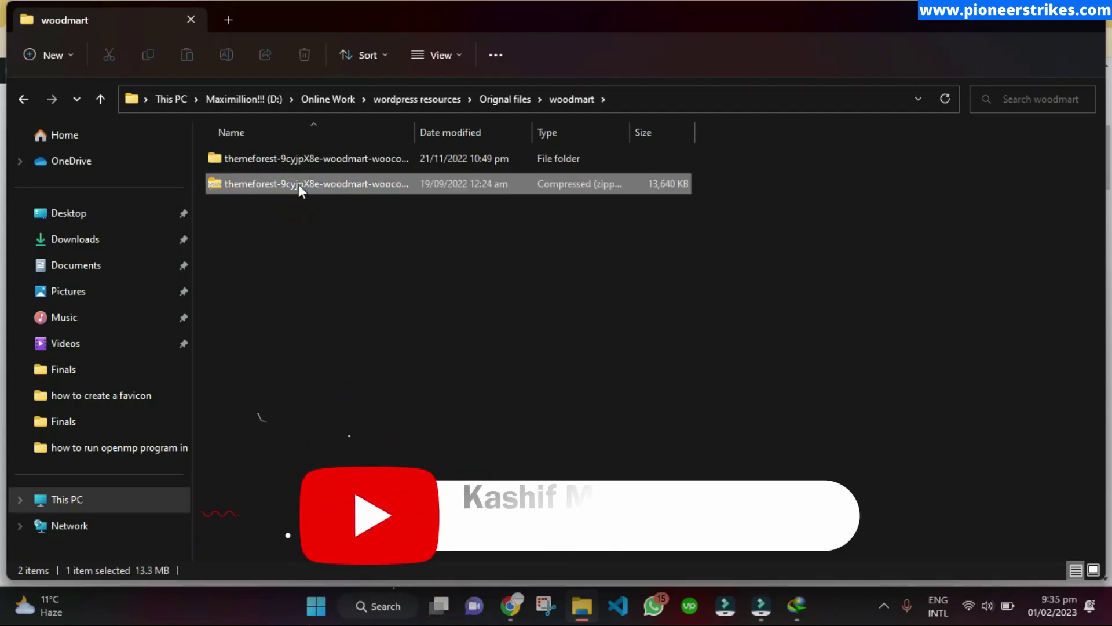
- Extract the WoodMart theme zip into its suggested folder
left_click_drag(415, 132, 572, 139)
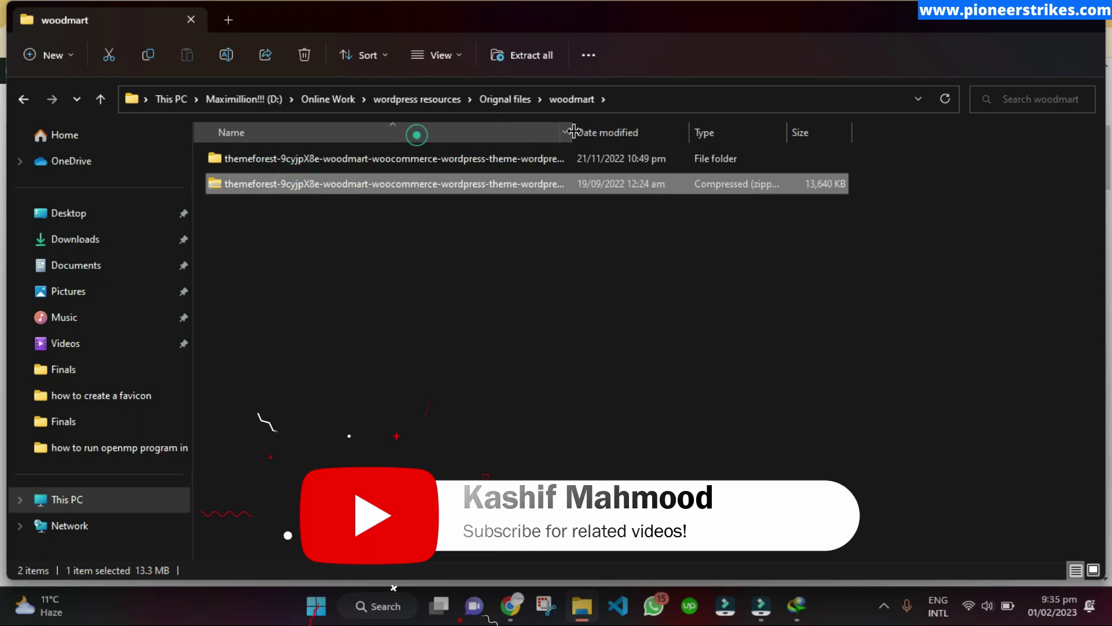
left_click(573, 276)
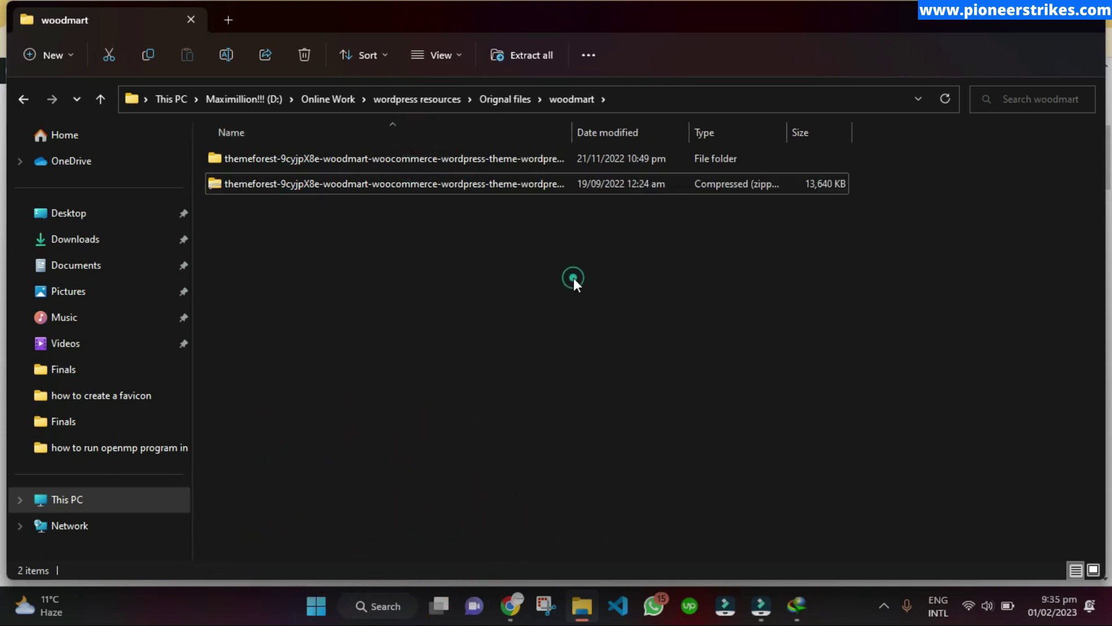
right_click(420, 183)
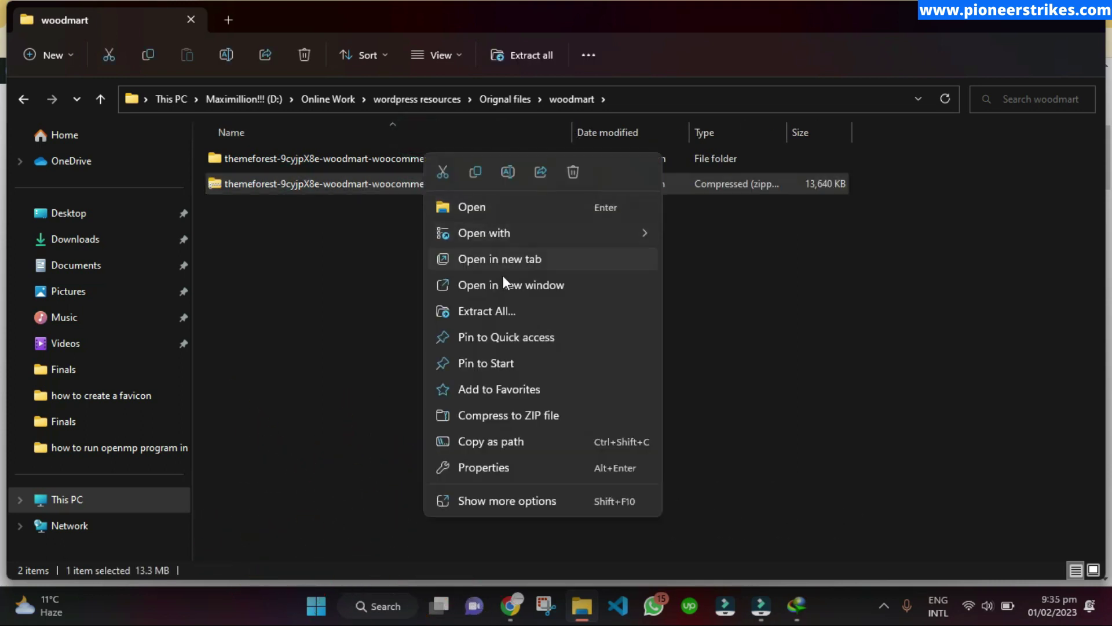
left_click(506, 317)
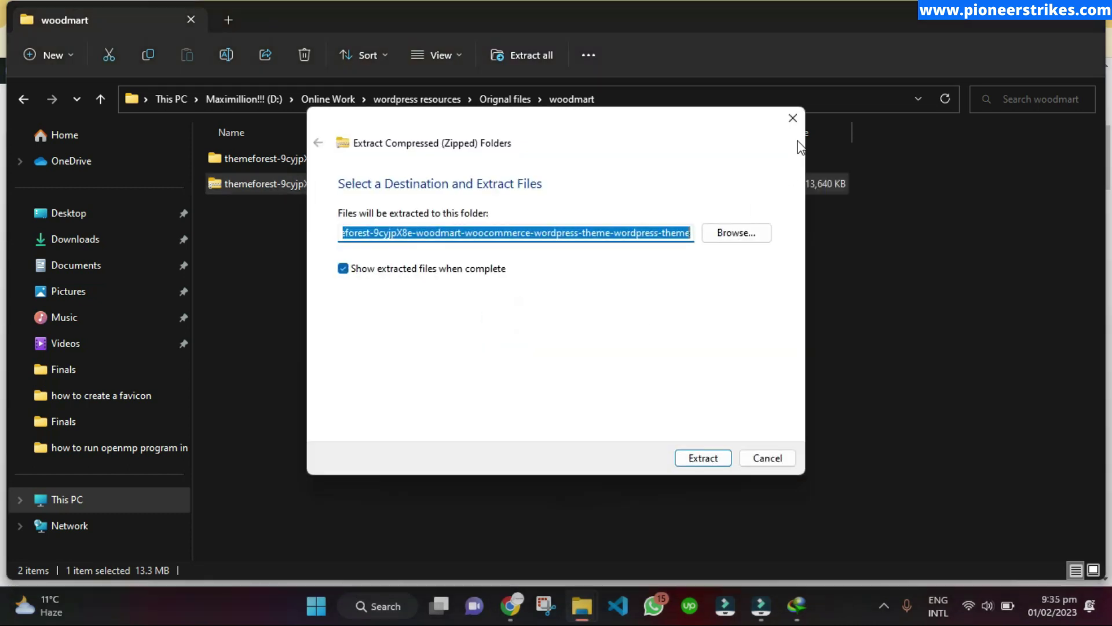
key("Return")
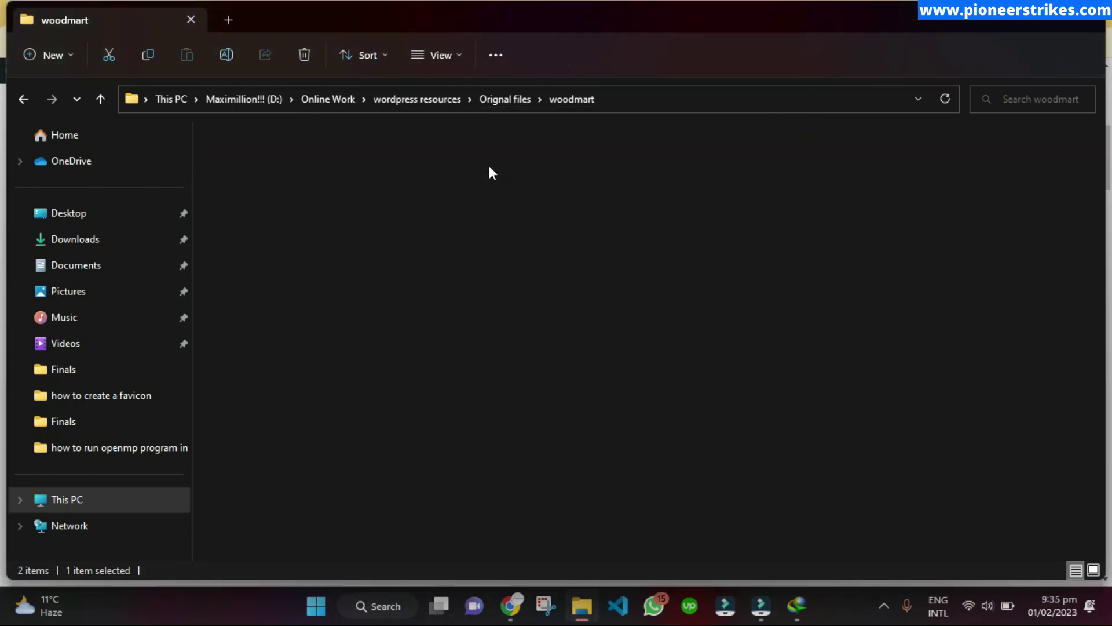
- Browse the extracted woodmart and themeforest folders, then return to the WordPress dashboard in Chrome
double_click(382, 158)
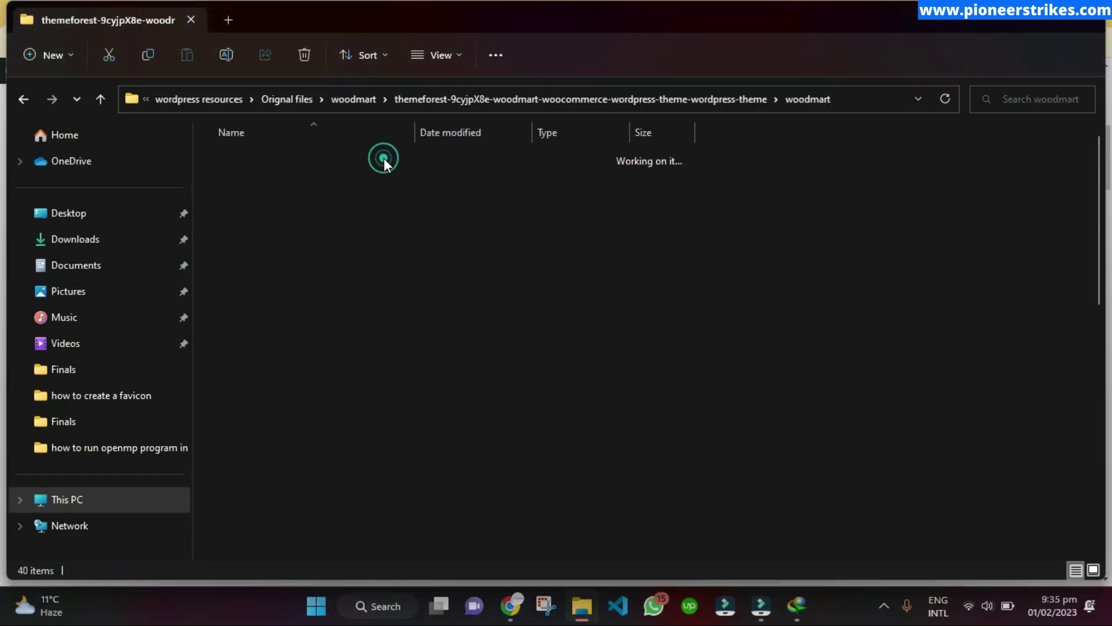
scroll(437, 456, "down", 8)
scroll(436, 455, "up", 8)
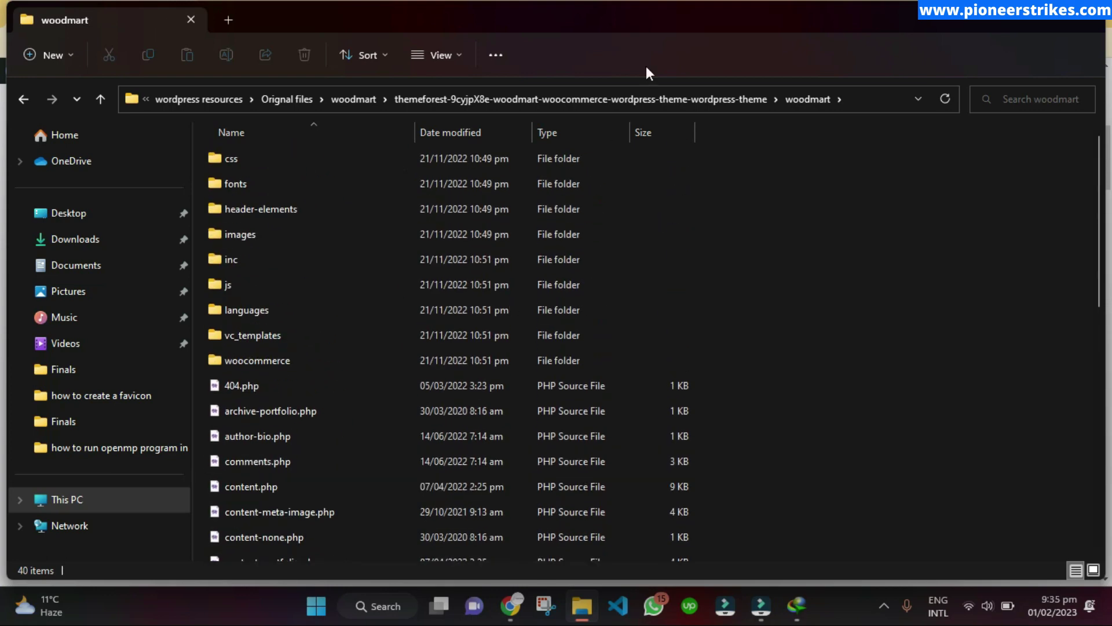
left_click(361, 98)
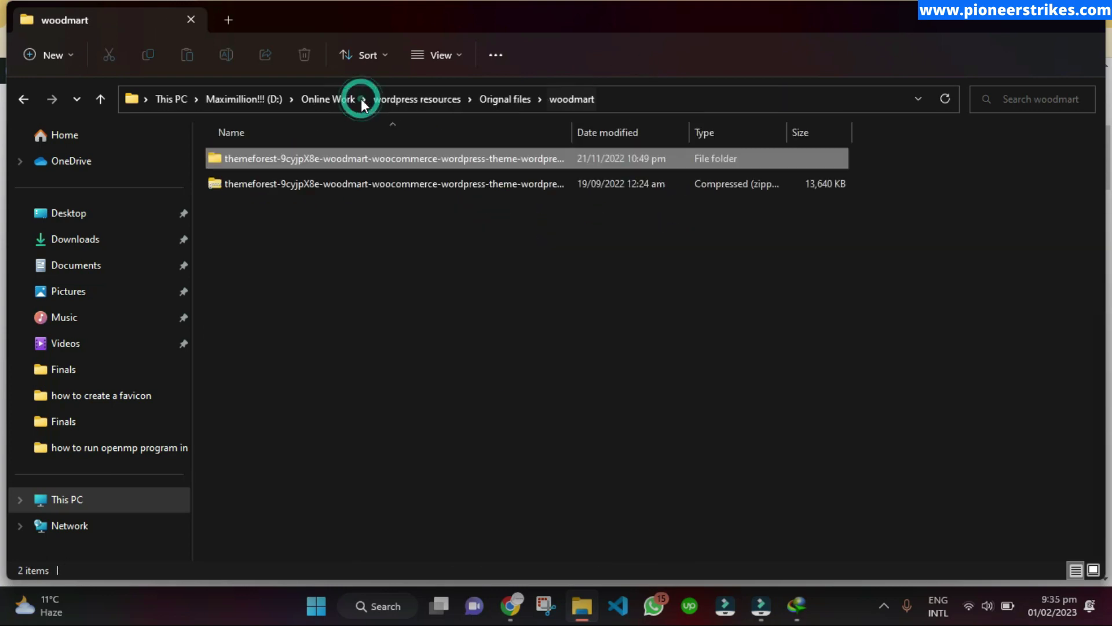
double_click(499, 162)
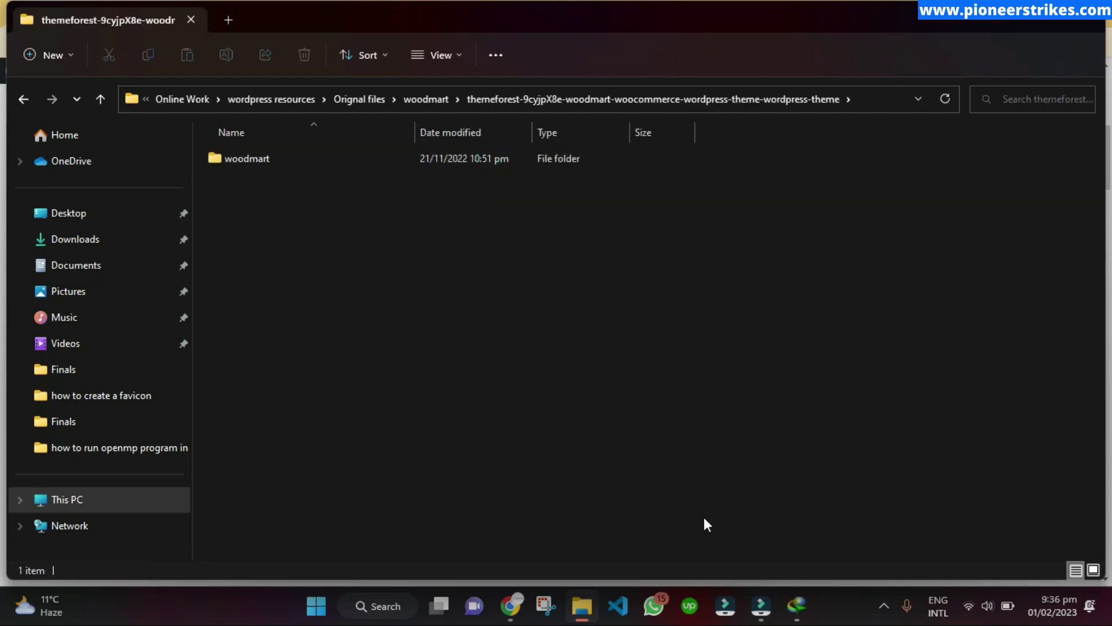
left_click(1025, 21)
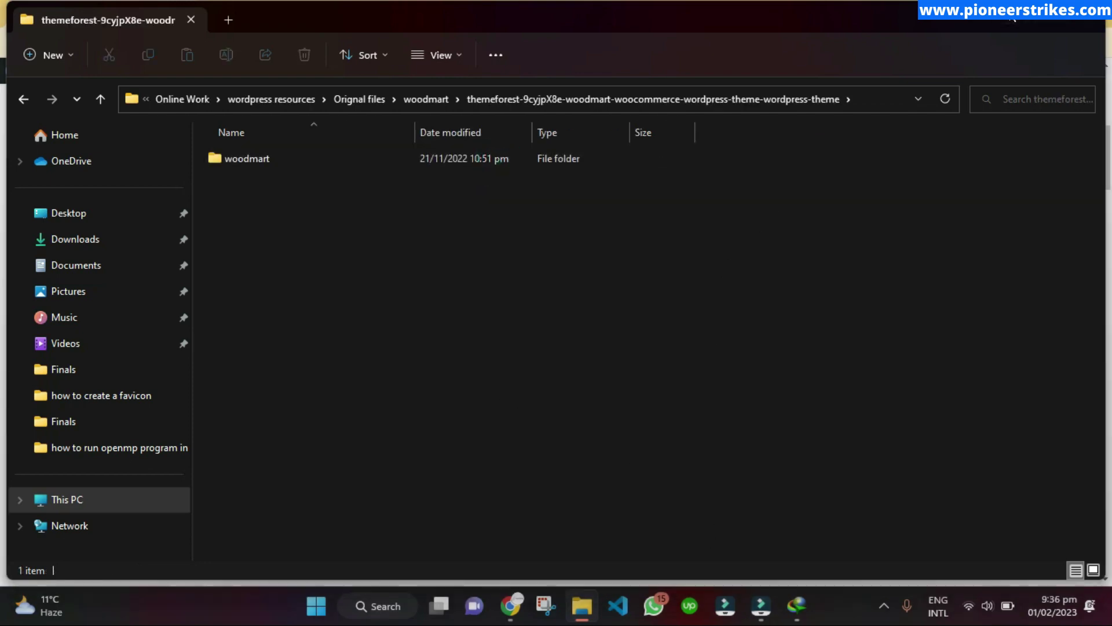
left_click(295, 13)
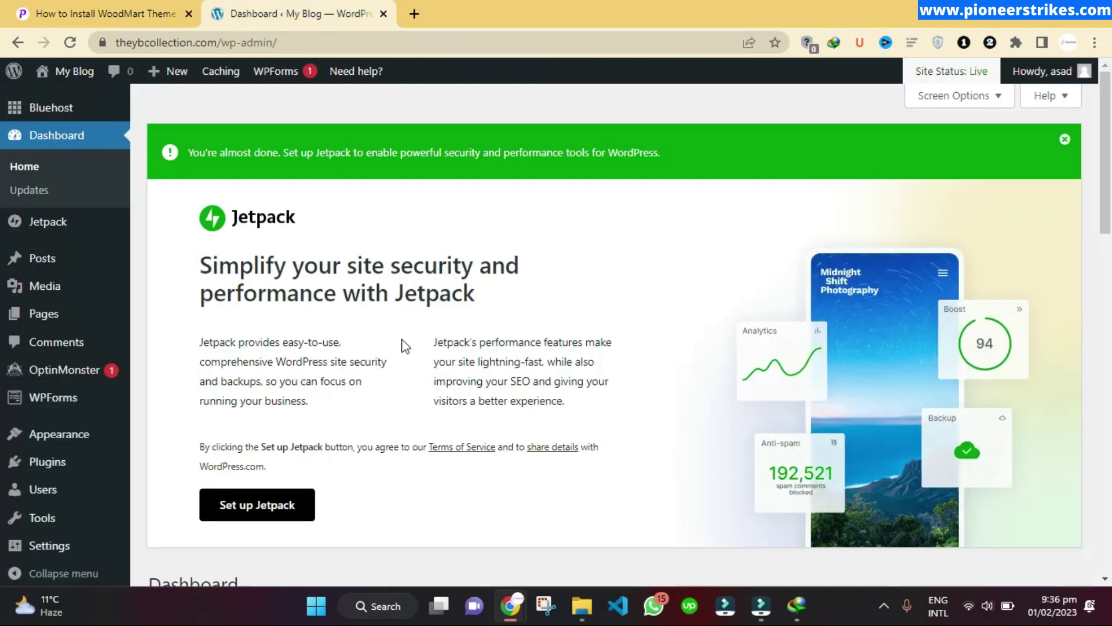
- Open the live My Blog site via Visit Site in the admin bar and scroll its homepage
left_click(97, 11)
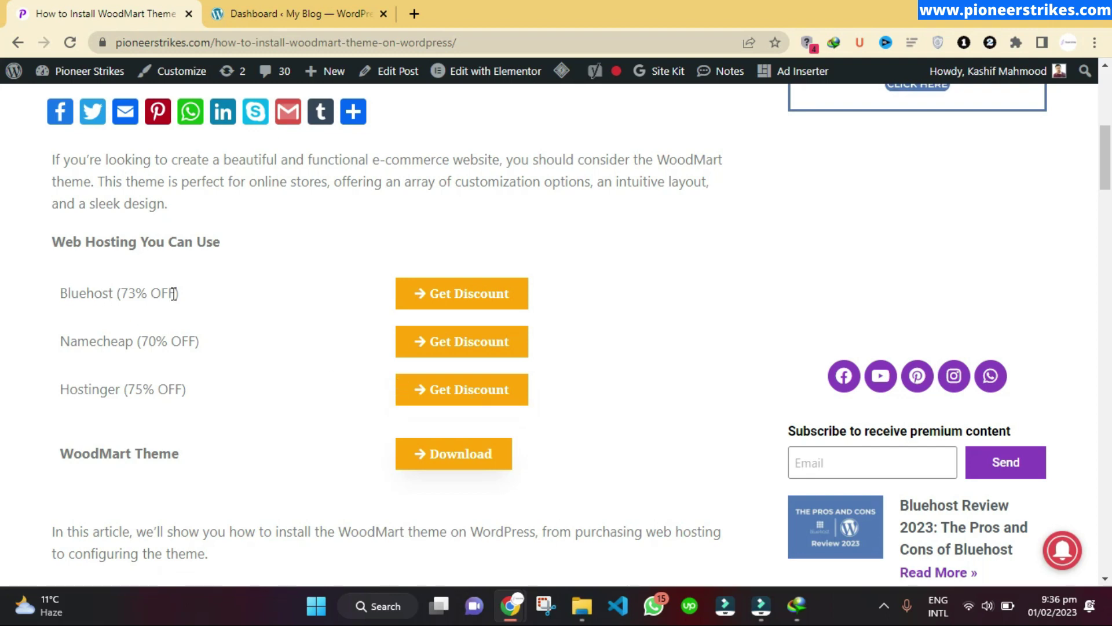
key("ctrl+Tab")
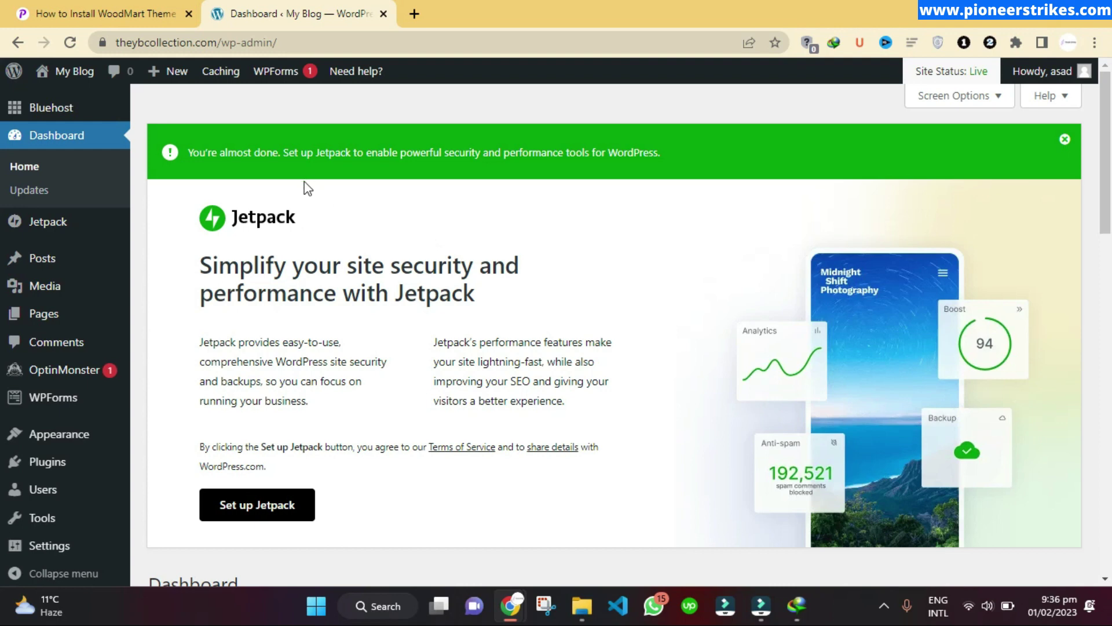
mouse_move(69, 72)
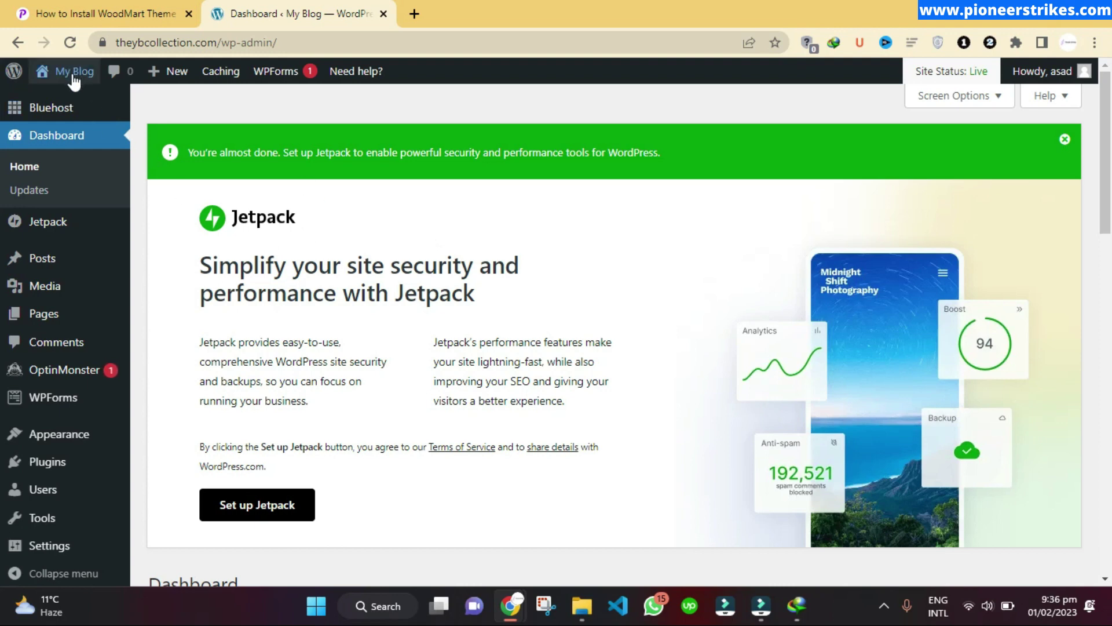
left_click(69, 100)
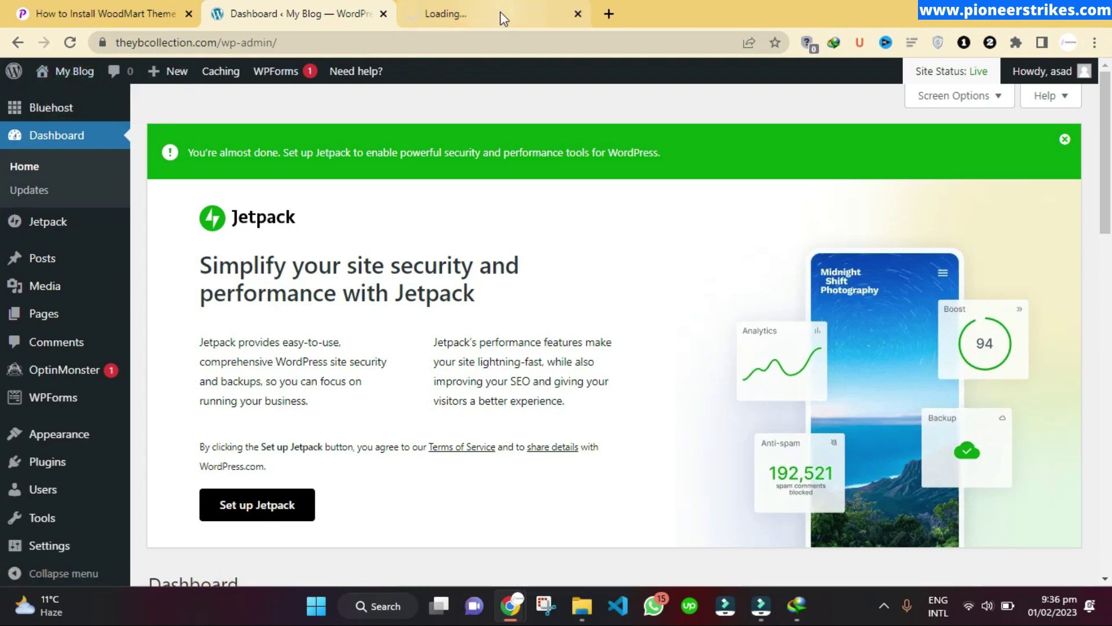
left_click(498, 15)
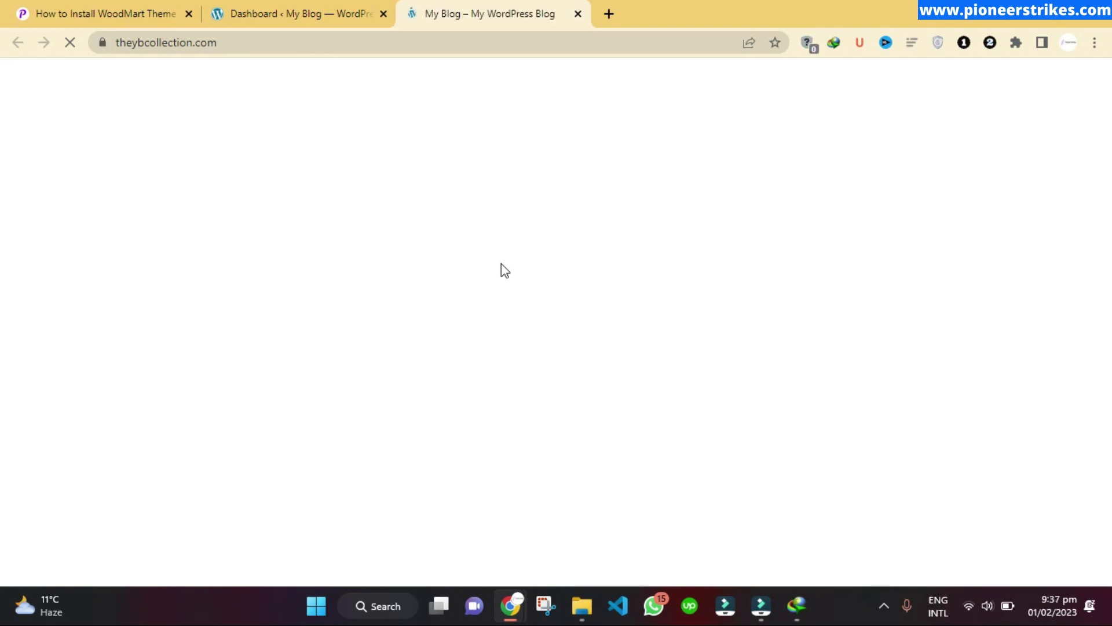
scroll(502, 269, "down", 6)
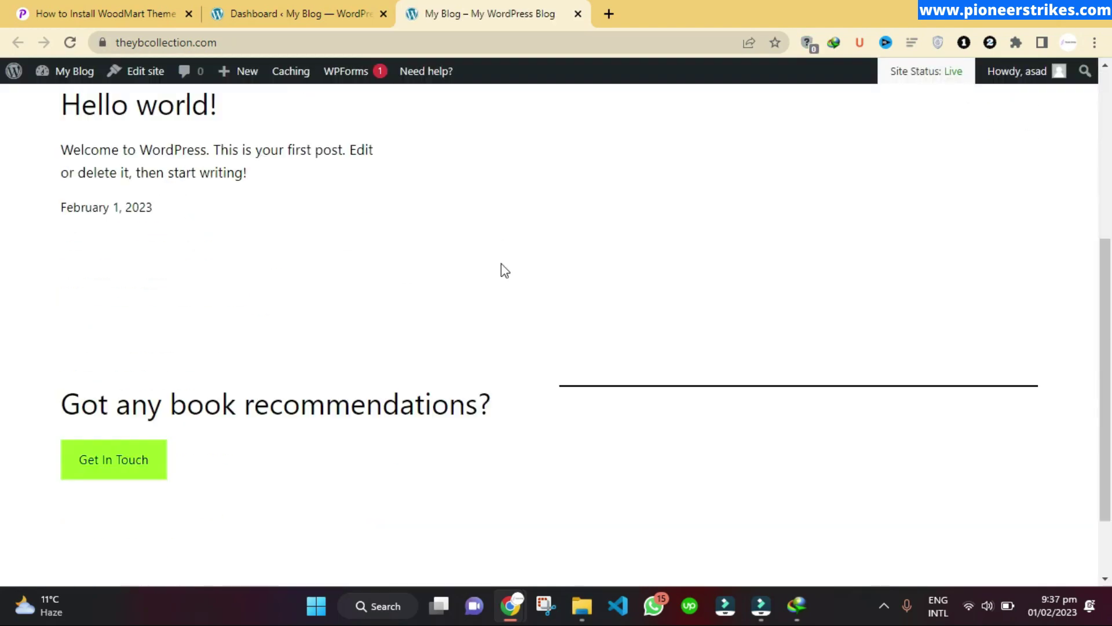
scroll(504, 269, "up", 6)
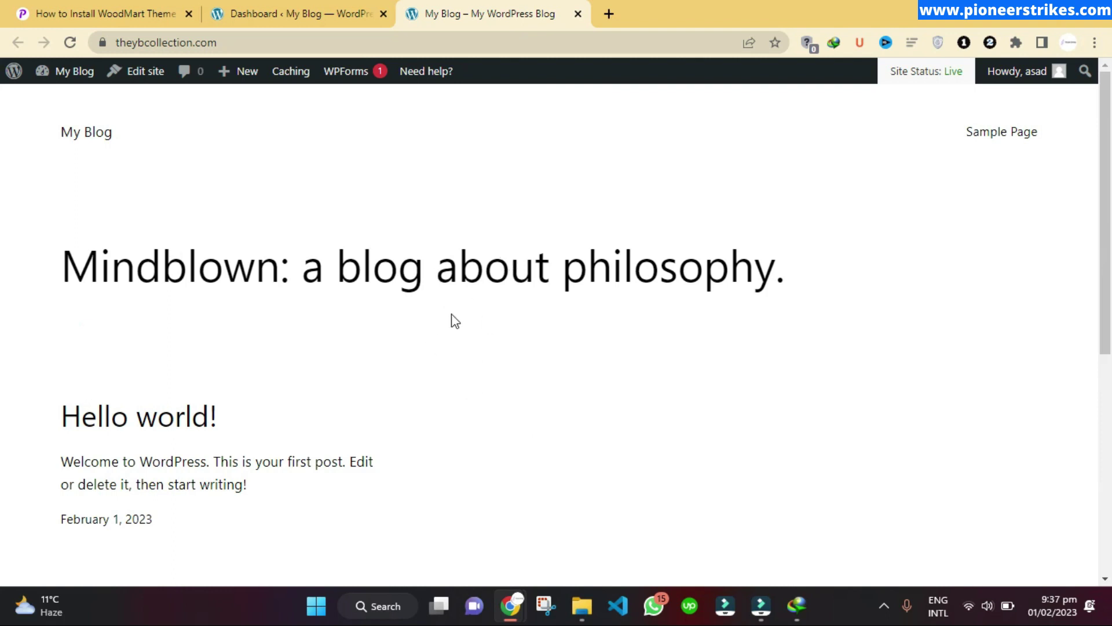
- Go to Appearance > Themes > Upload and bring up the file picker for a theme .zip
left_click(313, 13)
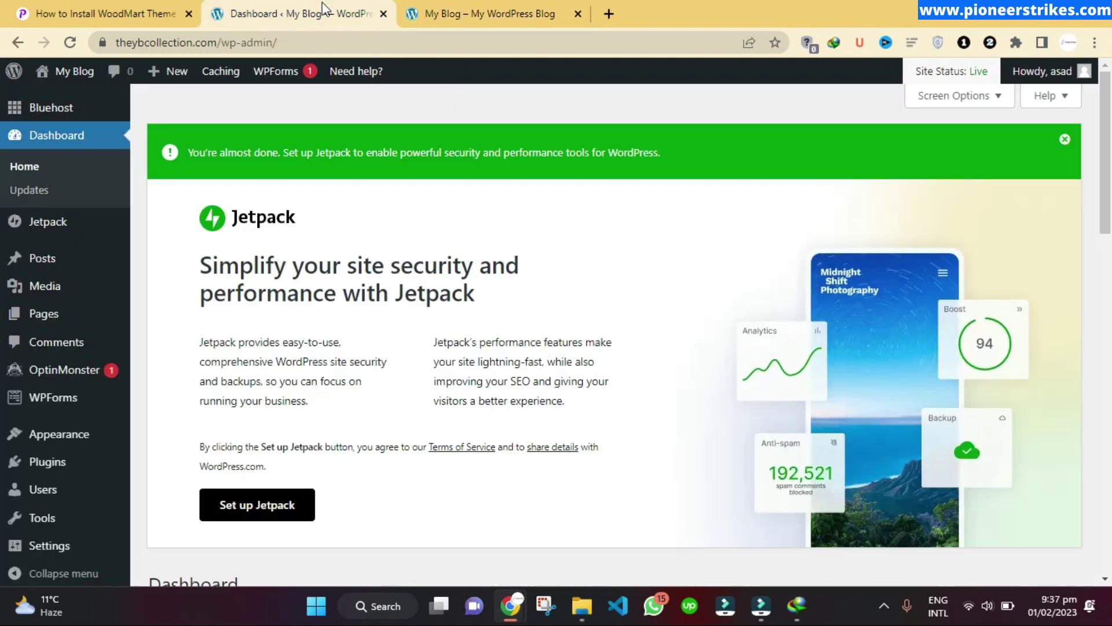
mouse_move(51, 439)
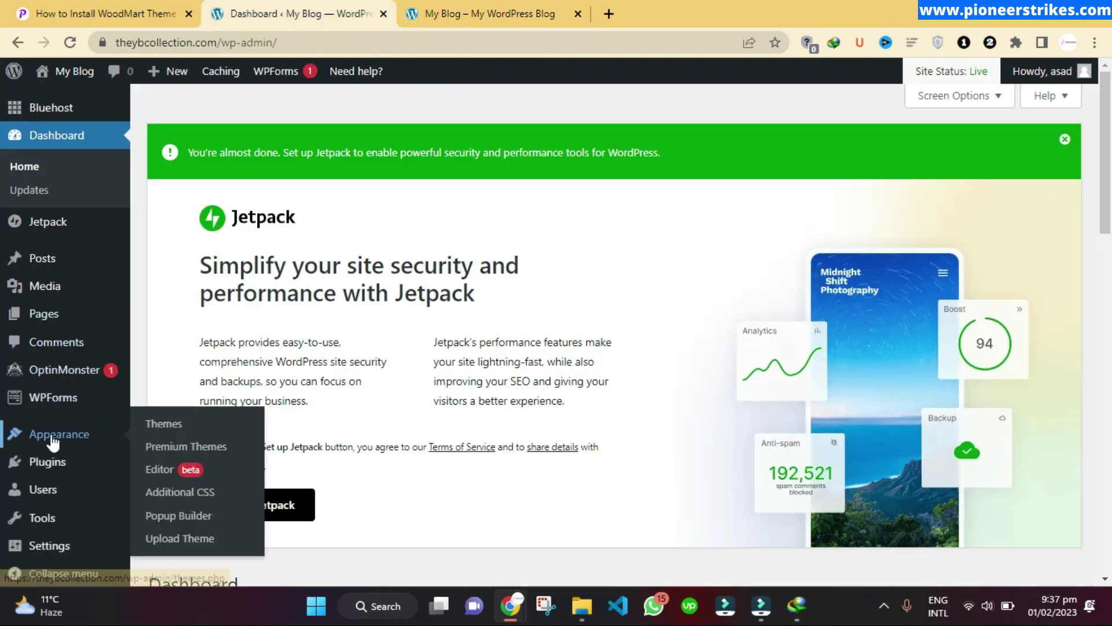
left_click(155, 427)
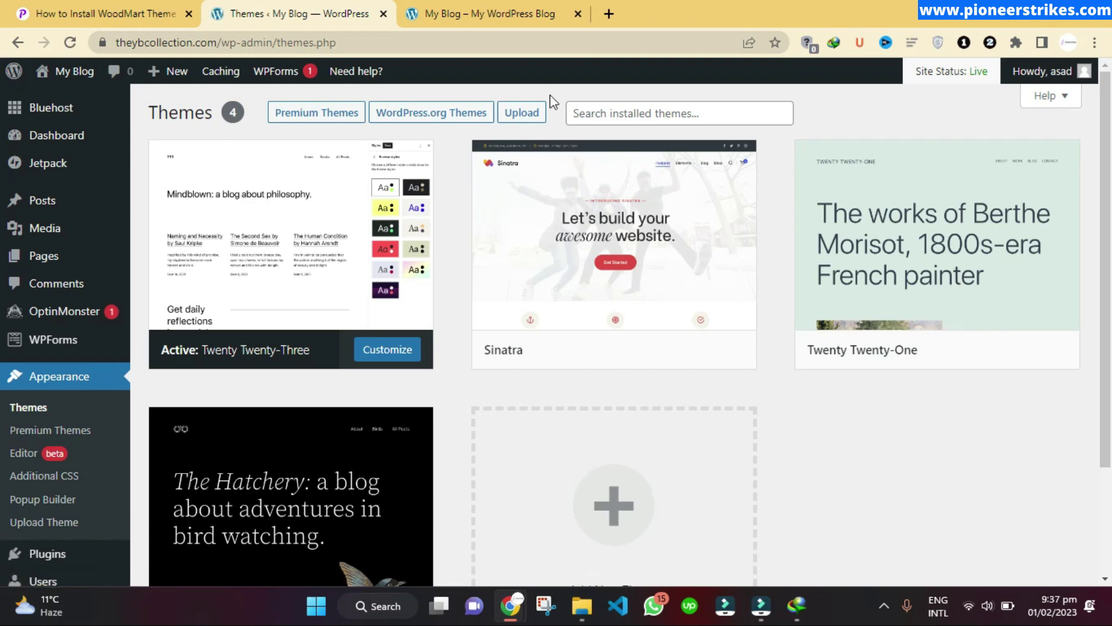
left_click(524, 115)
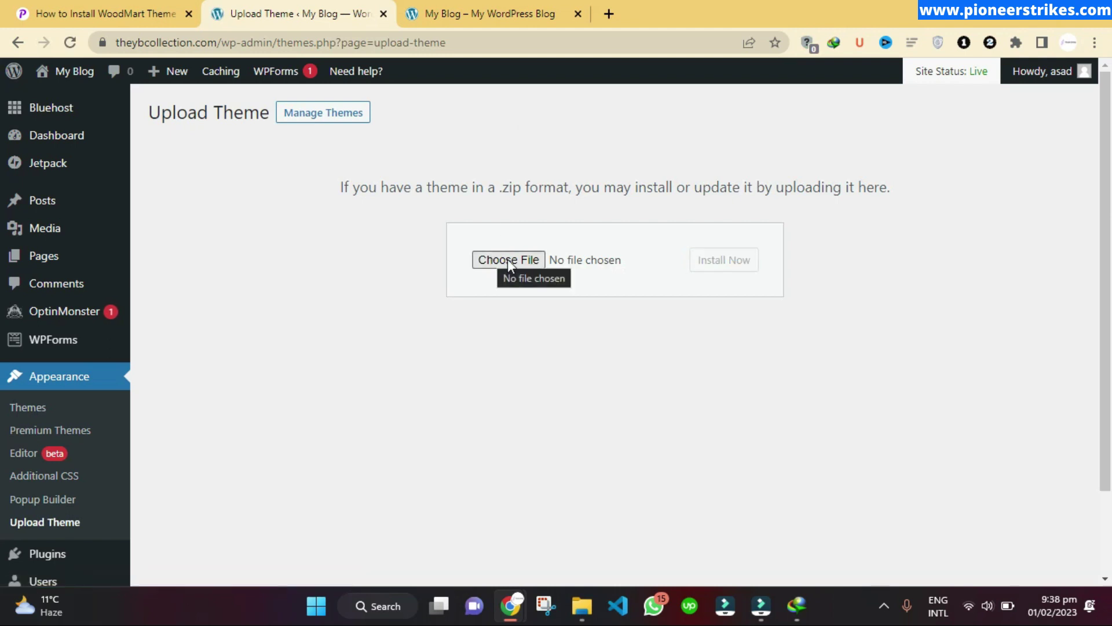
left_click(507, 259)
- Choose the themeforest WoodMart zip and install it with Install Now
double_click(241, 154)
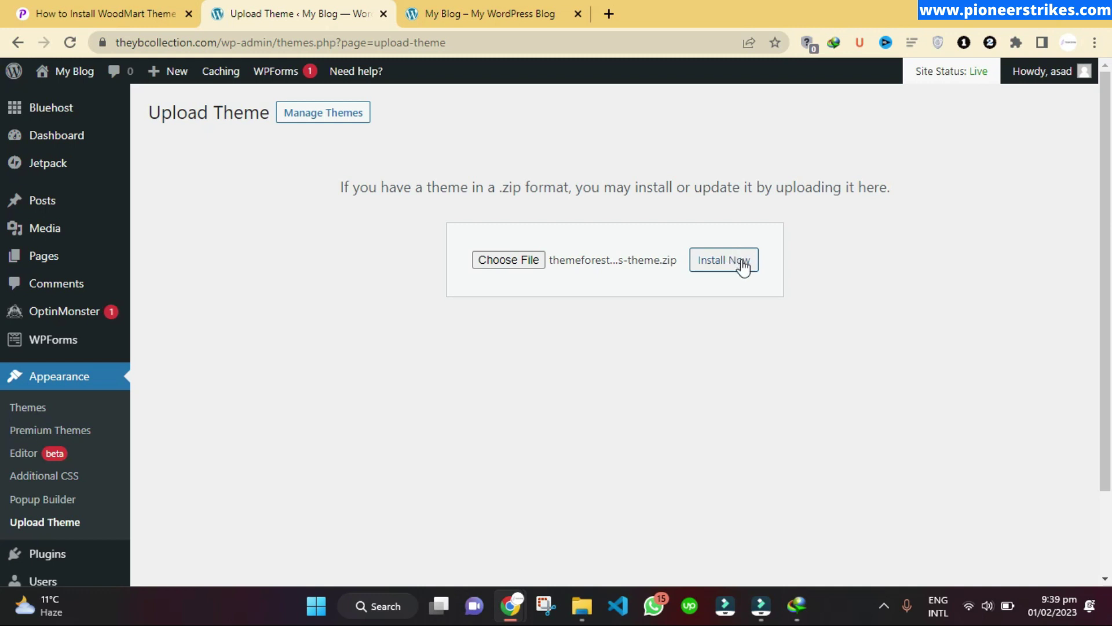
left_click(742, 266)
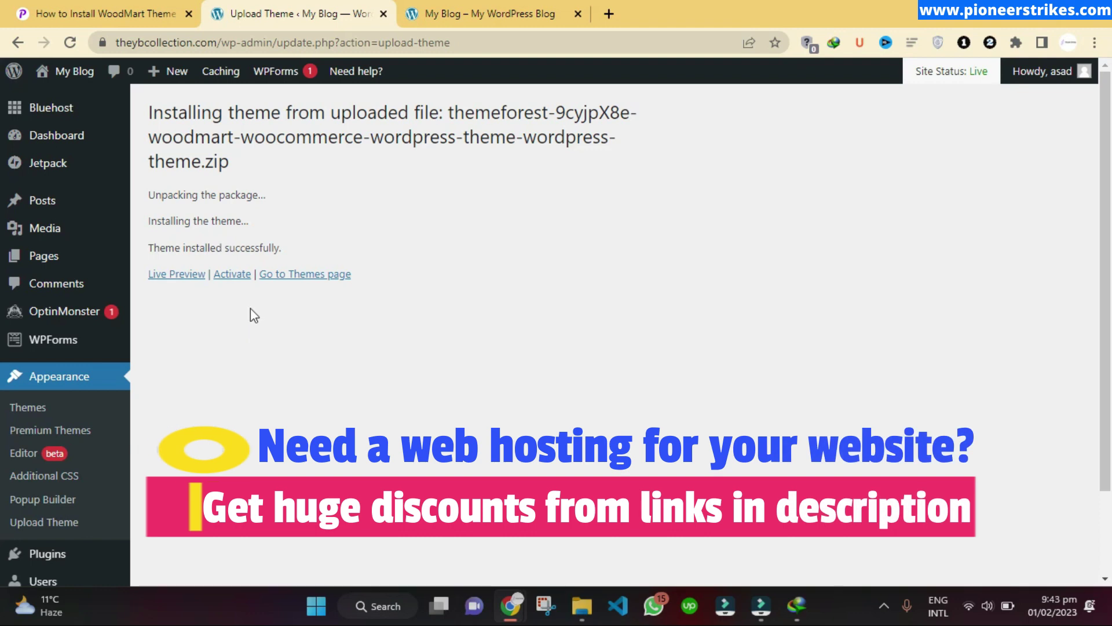
- Activate WoodMart, reload the blog front page to see its styling, and return to the wizard
left_click(234, 278)
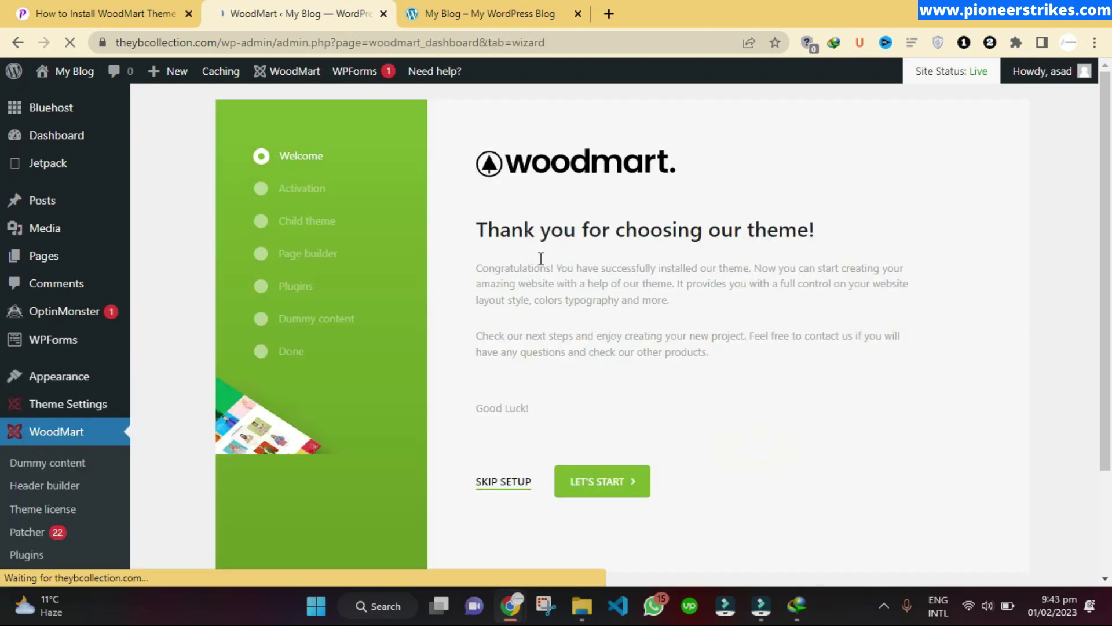
left_click(490, 13)
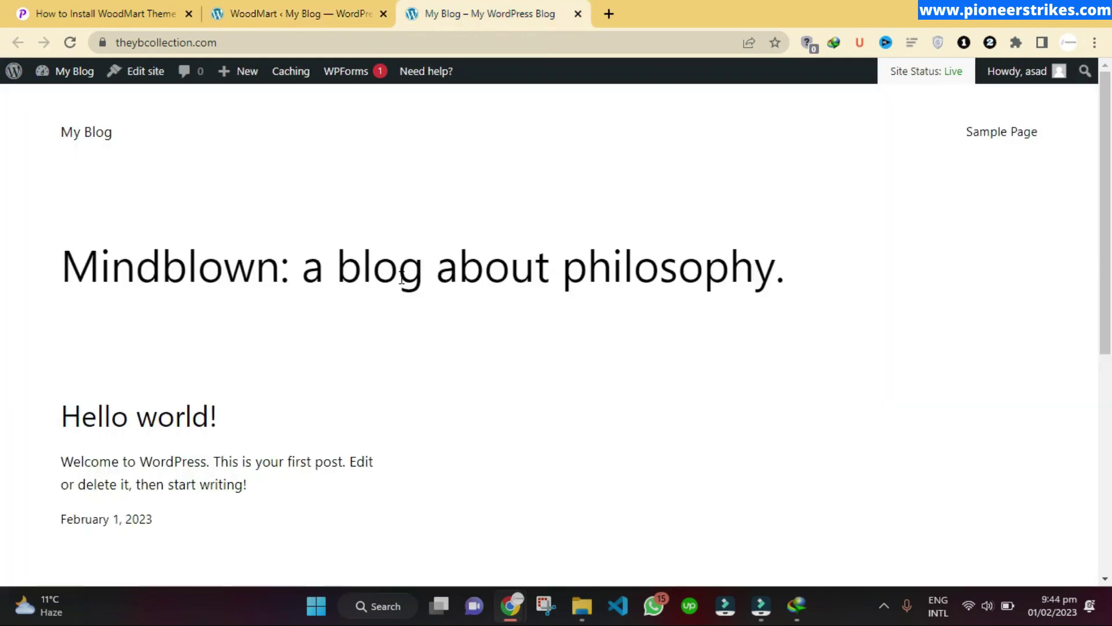
key("F5")
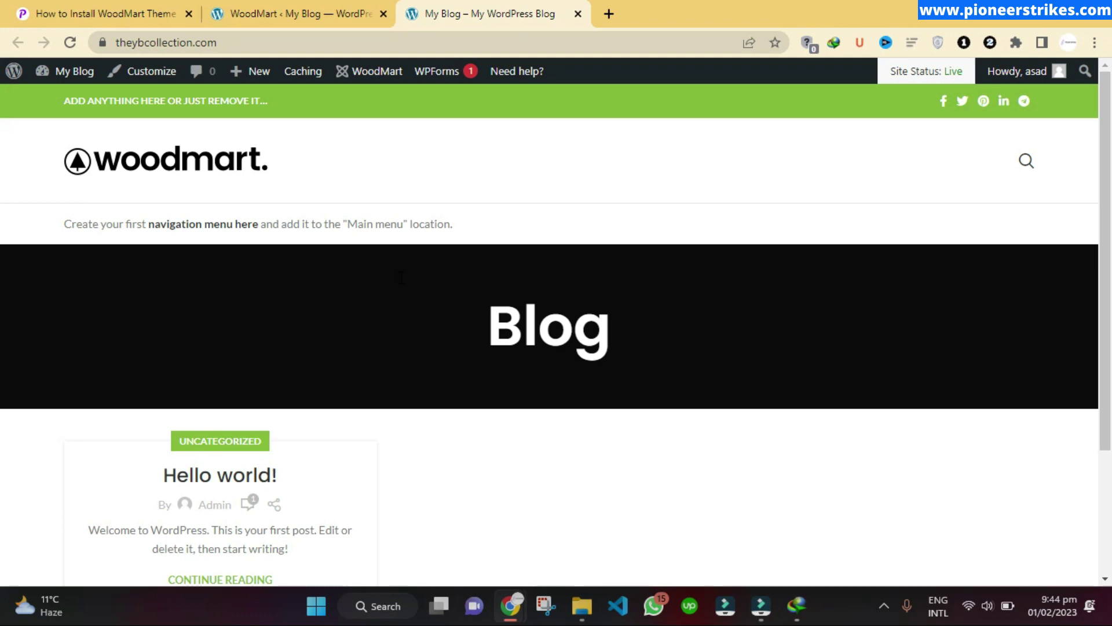
left_click(326, 7)
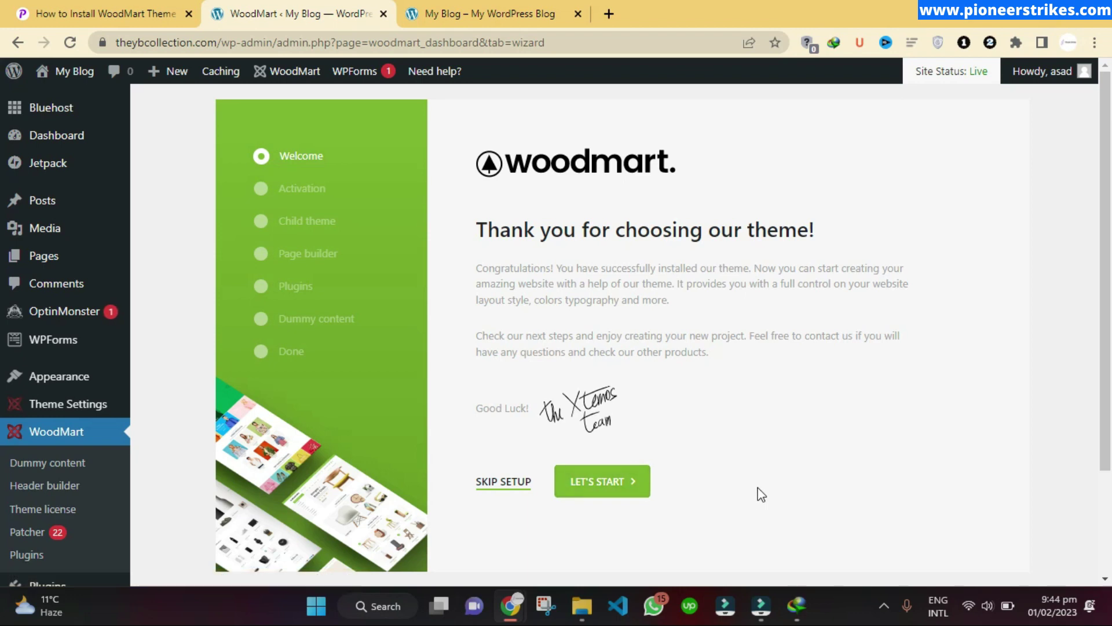
- Start the WoodMart wizard, skip licence activation and child theme, and choose Elementor as page builder
left_click(597, 481)
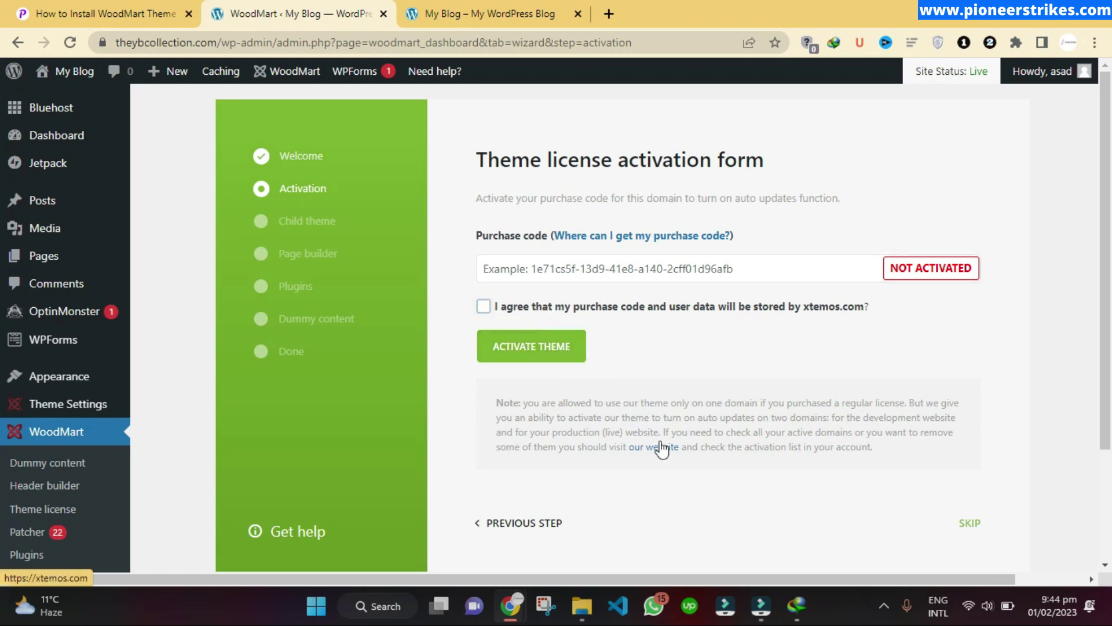
left_click(970, 528)
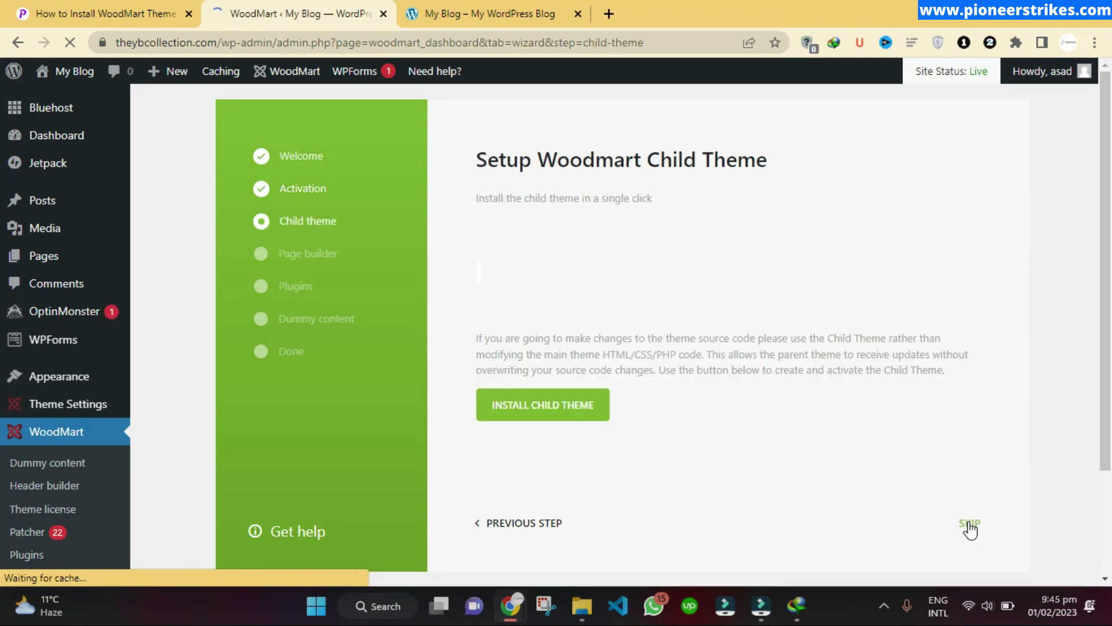
scroll(669, 329, "down", 2)
scroll(669, 329, "up", 2)
left_click(972, 522)
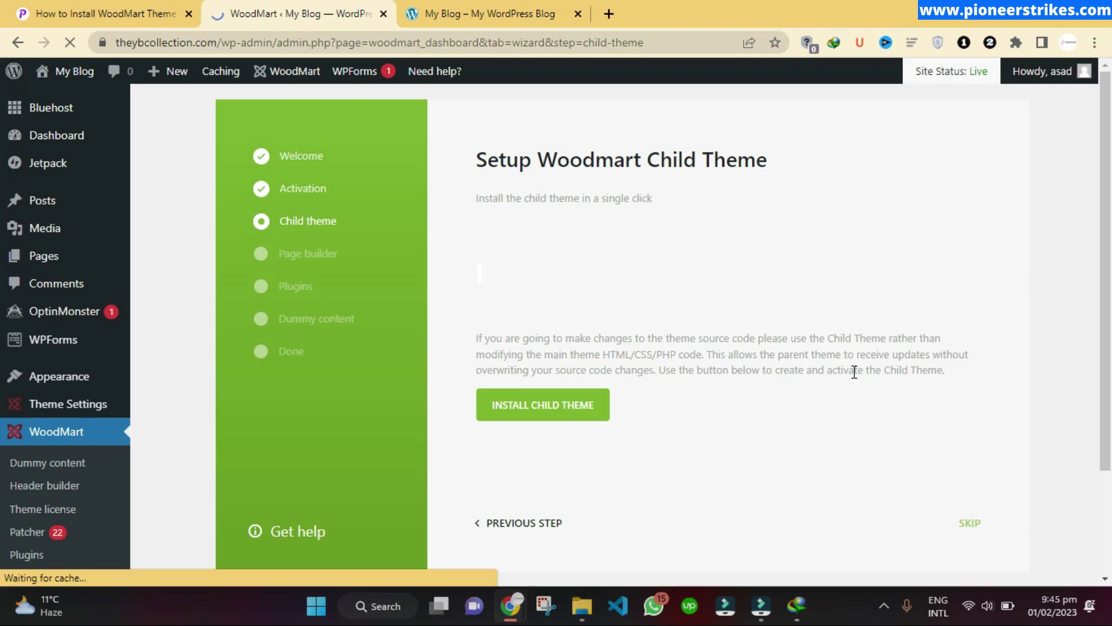
left_click(576, 295)
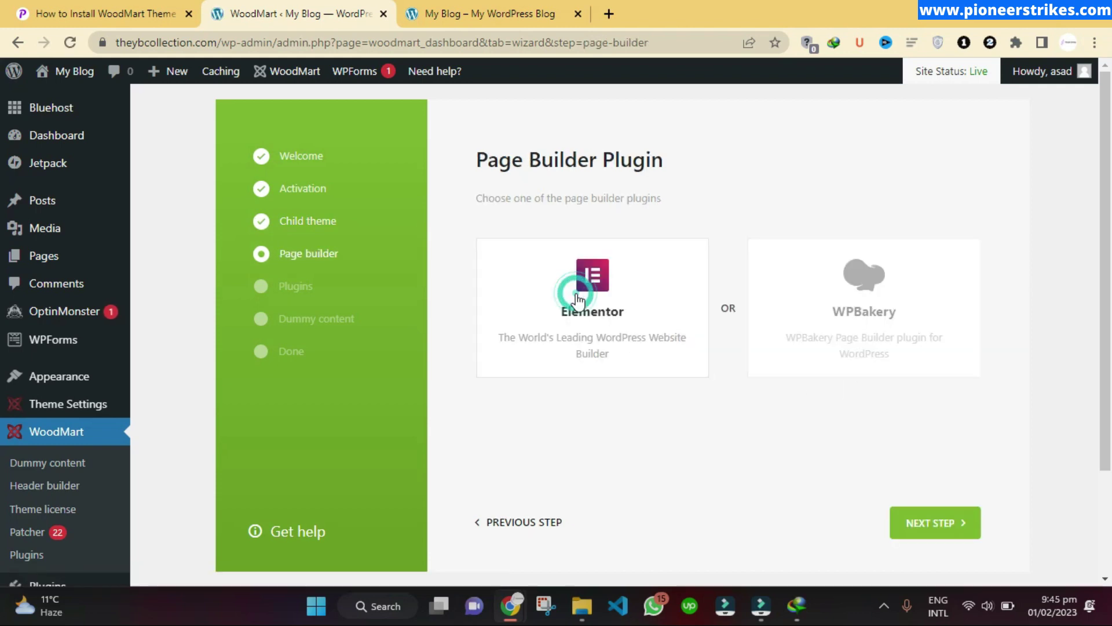
- Install and activate all seven wizard plugins, from Elementor and WooCommerce to Safe SVG
left_click(933, 525)
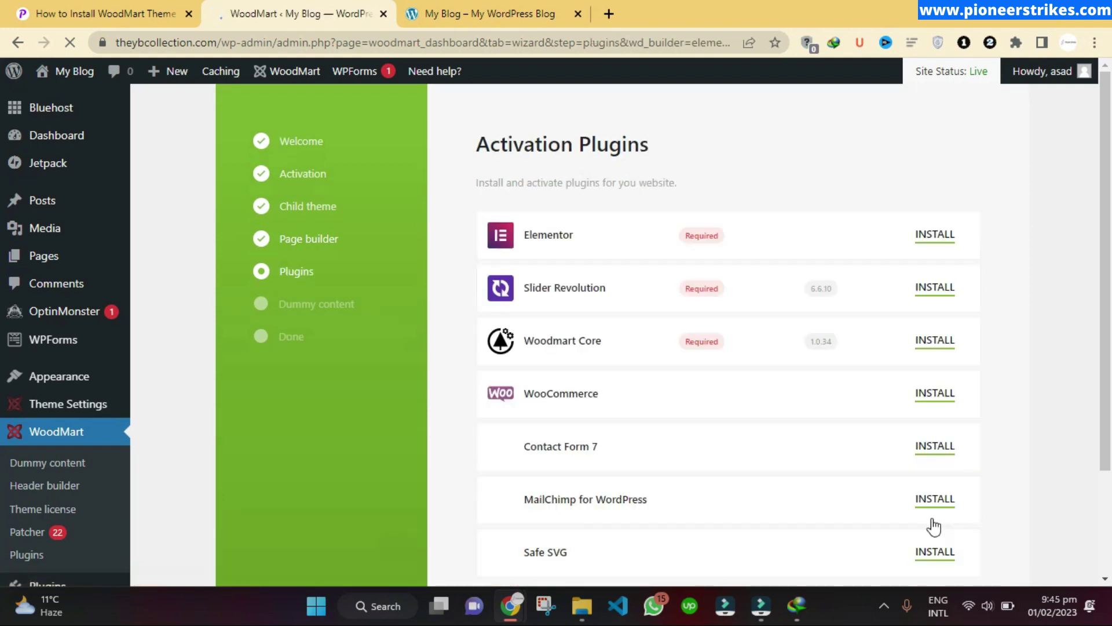
scroll(934, 526, "down", 2)
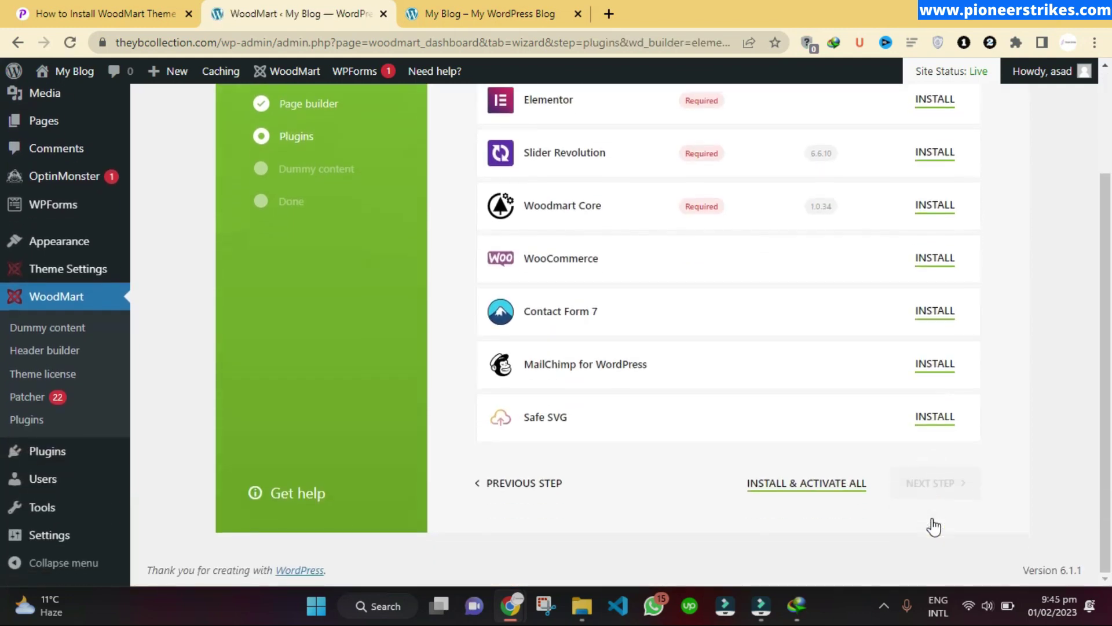
scroll(933, 526, "up", 1)
scroll(933, 526, "down", 1)
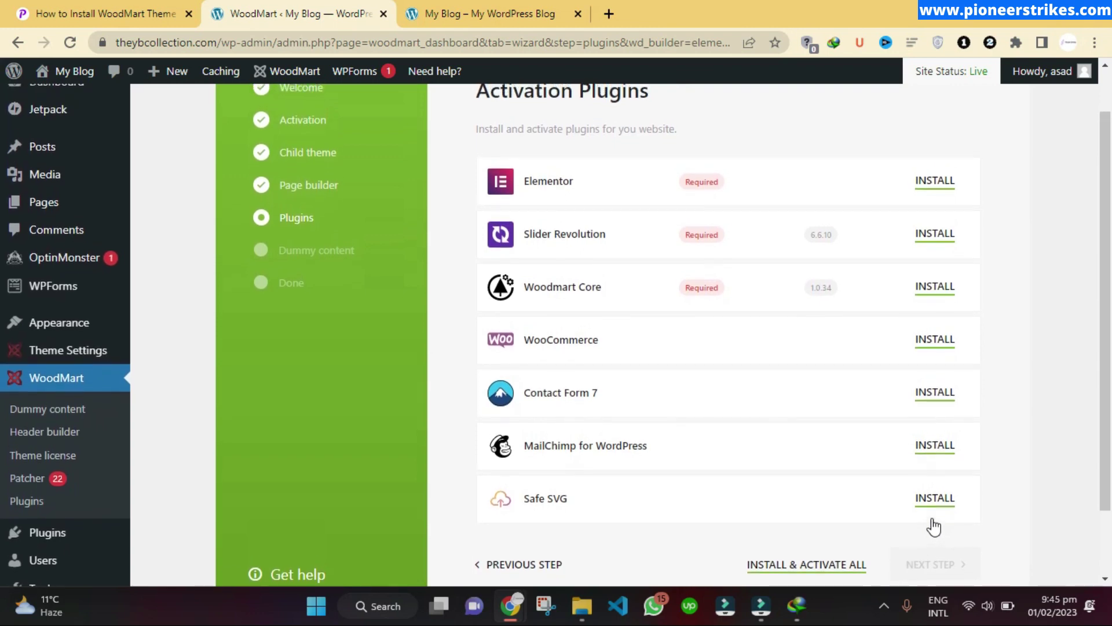
left_click(930, 172)
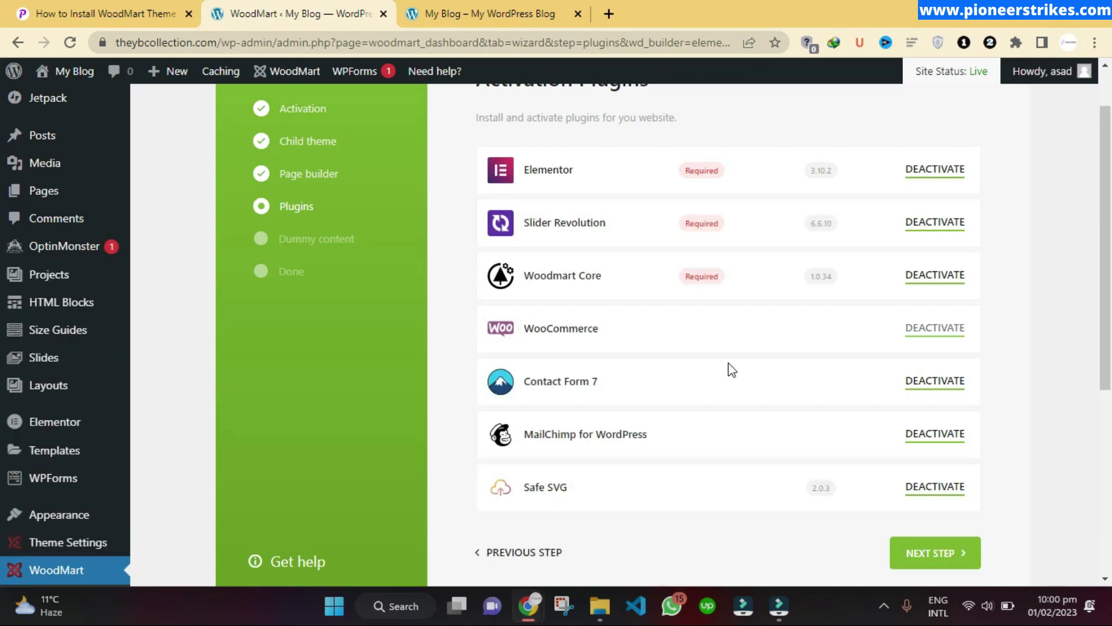
scroll(728, 362, "down", 1)
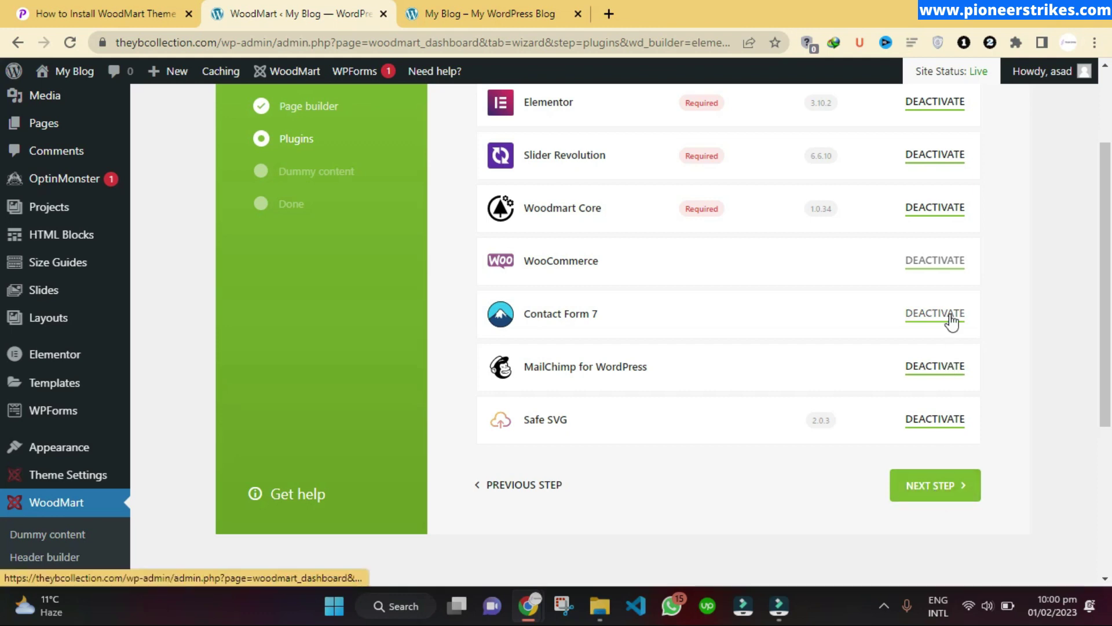
scroll(951, 318, "up", 1)
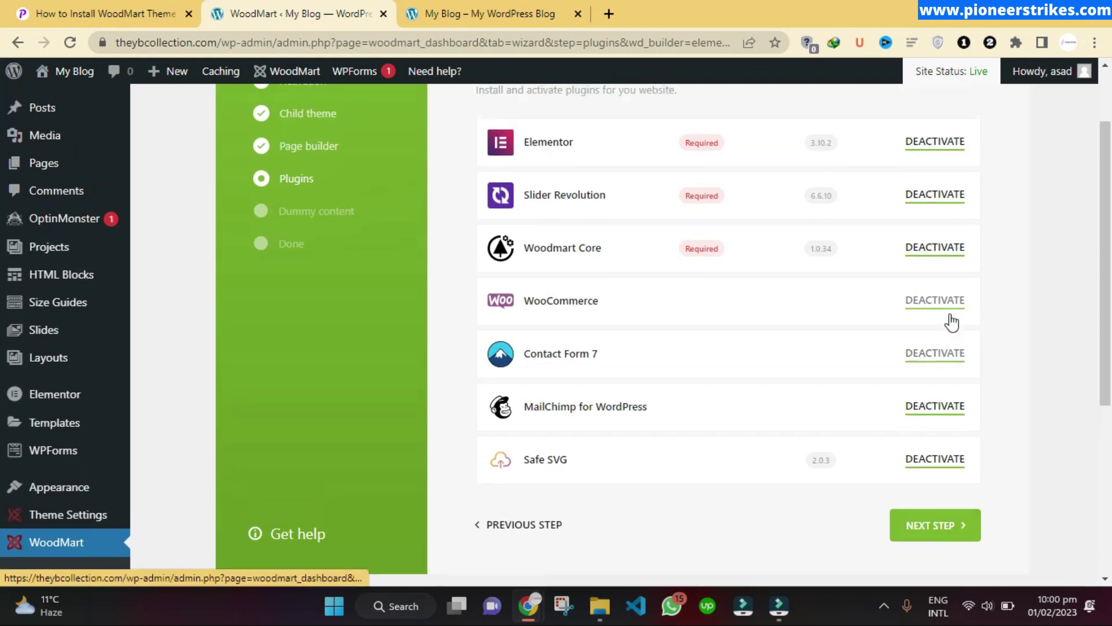
left_click(943, 527)
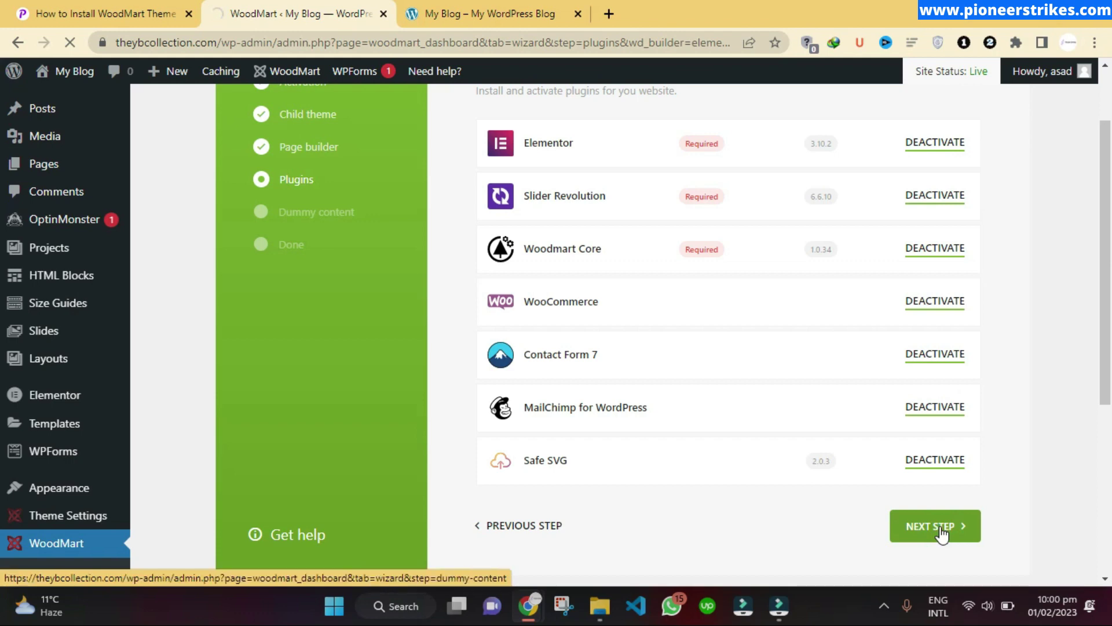
- Open the Megamarket demo's live preview in a new tab from the dummy content step
mouse_move(888, 301)
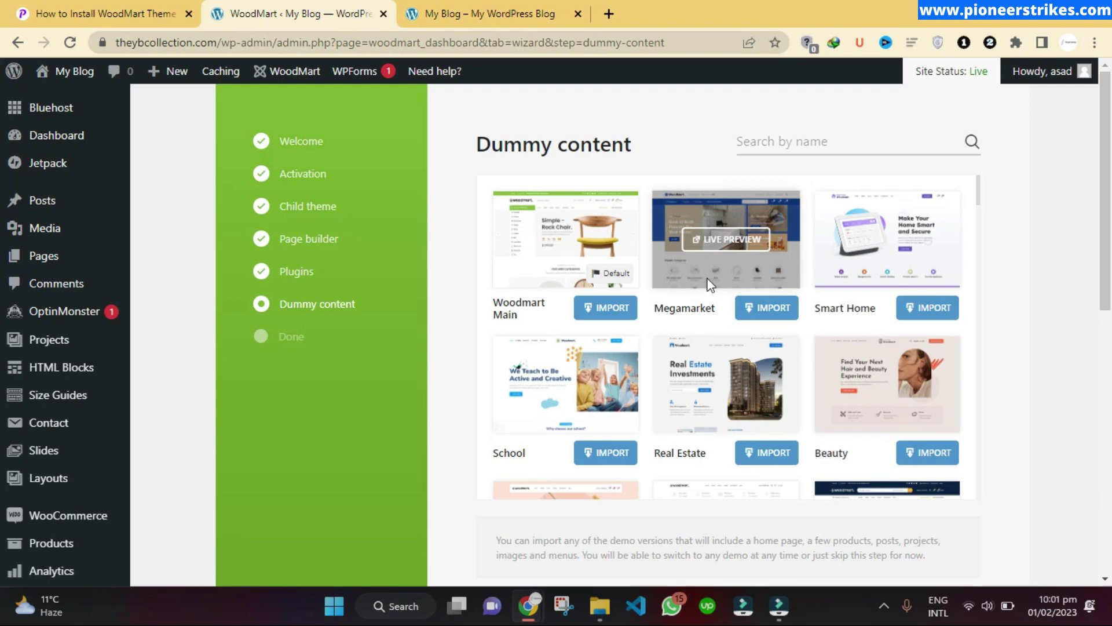
left_click(714, 237)
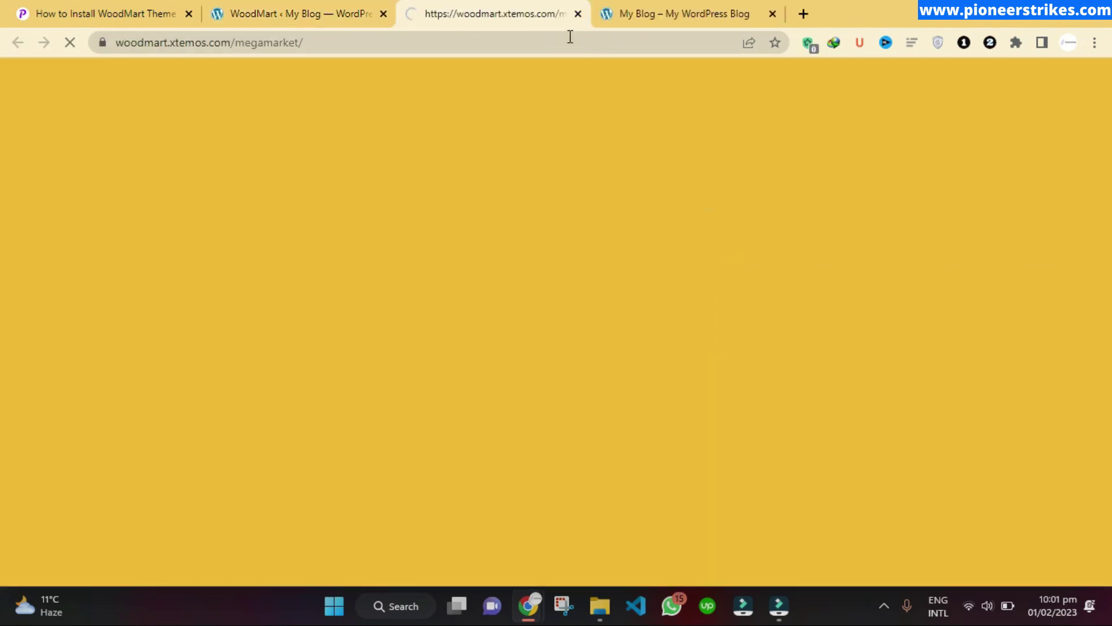
- Search the wizard's demo list for 'real', then clear the search to show all demos
left_click(336, 12)
scroll(625, 277, "down", 2)
scroll(728, 300, "down", 2)
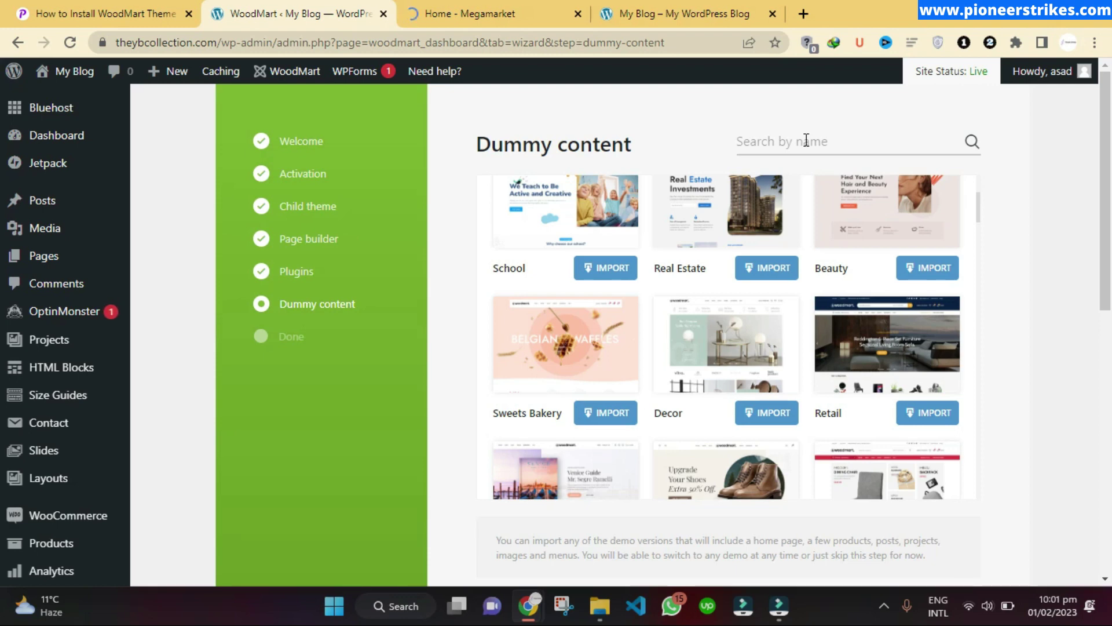
left_click(805, 141)
type("real")
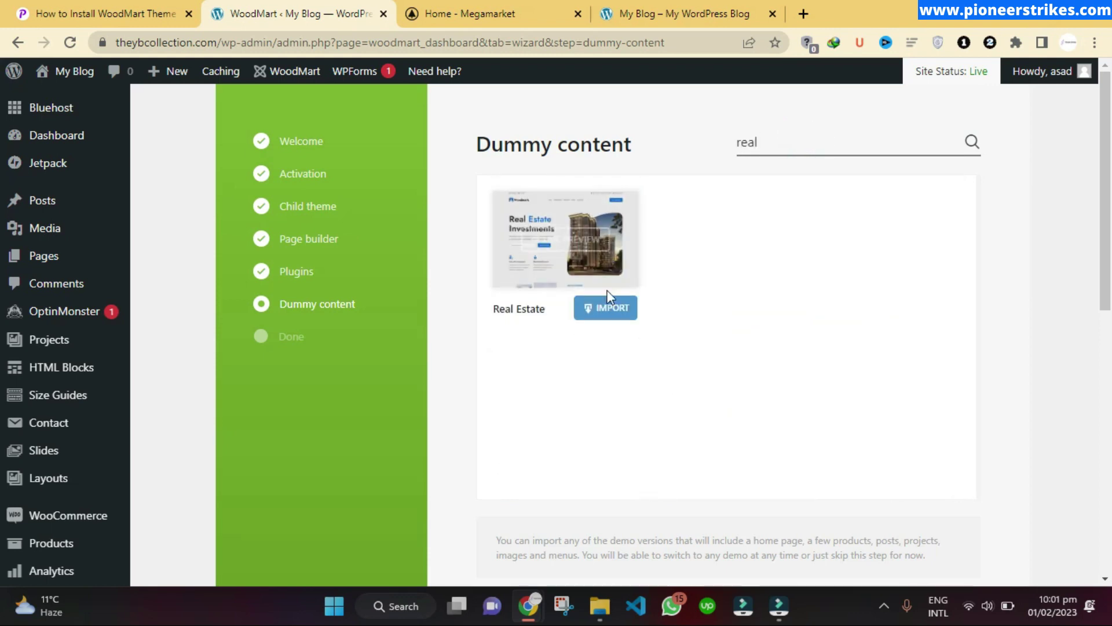
double_click(756, 144)
key("BackSpace")
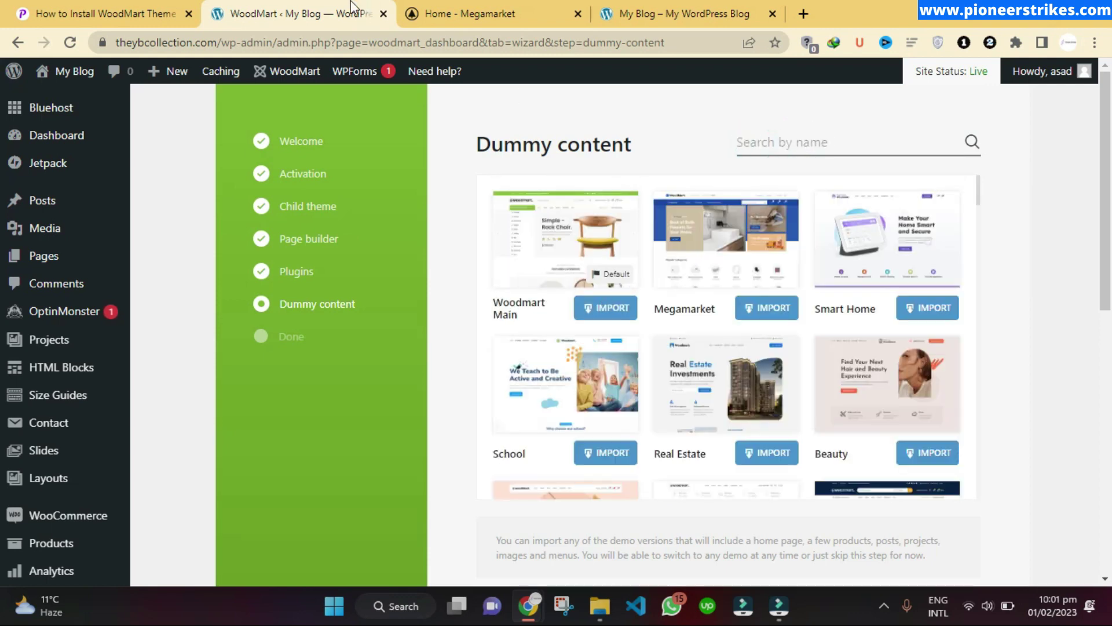
- Scroll through the Megamarket demo preview, then close its tab
left_click(463, 12)
scroll(528, 297, "down", 15)
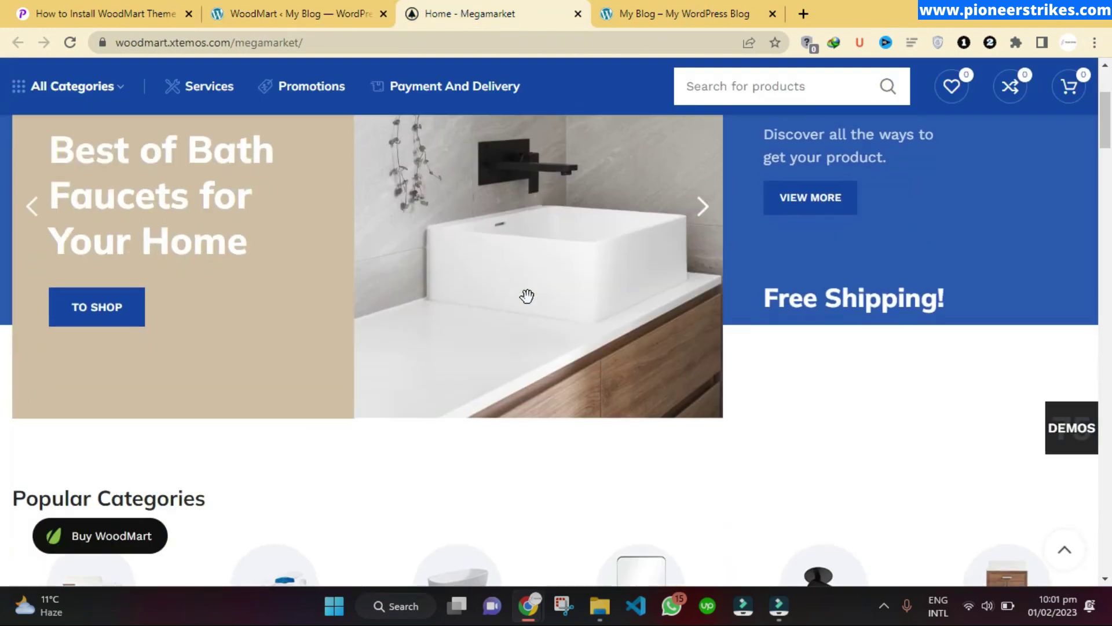
scroll(528, 303, "down", 3)
scroll(528, 303, "up", 10)
scroll(532, 304, "up", 7)
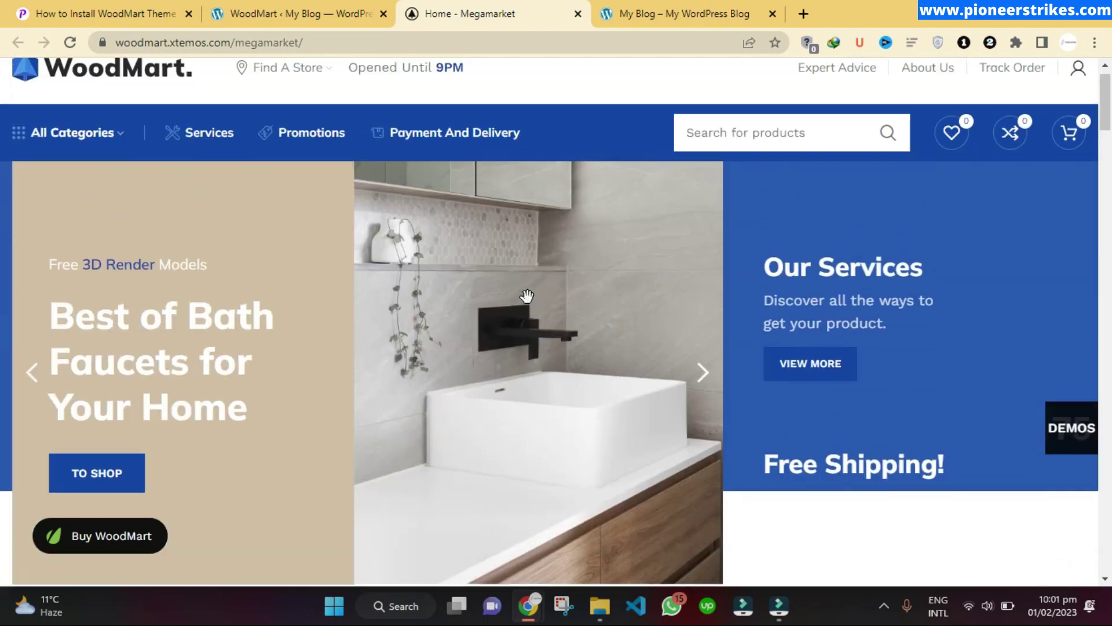
scroll(527, 297, "down", 15)
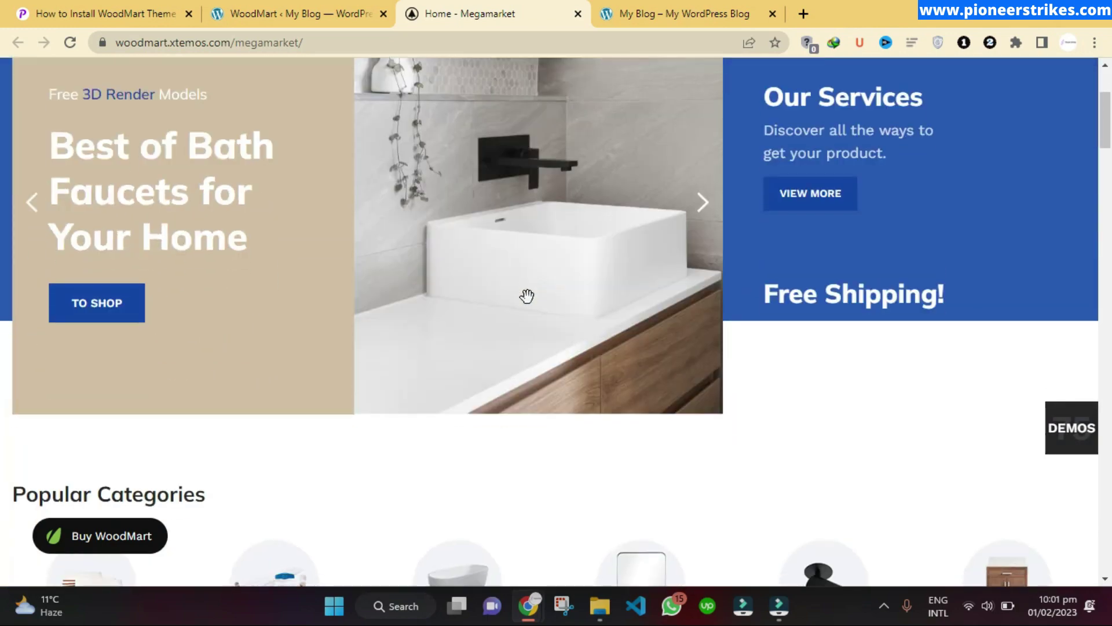
scroll(530, 306, "down", 10)
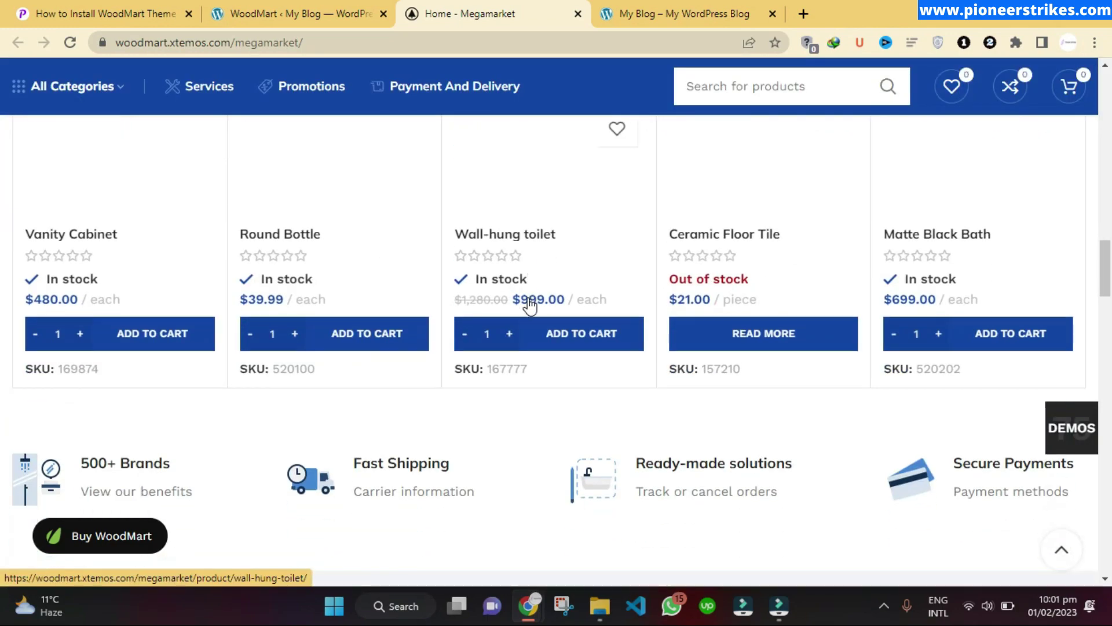
scroll(532, 305, "down", 10)
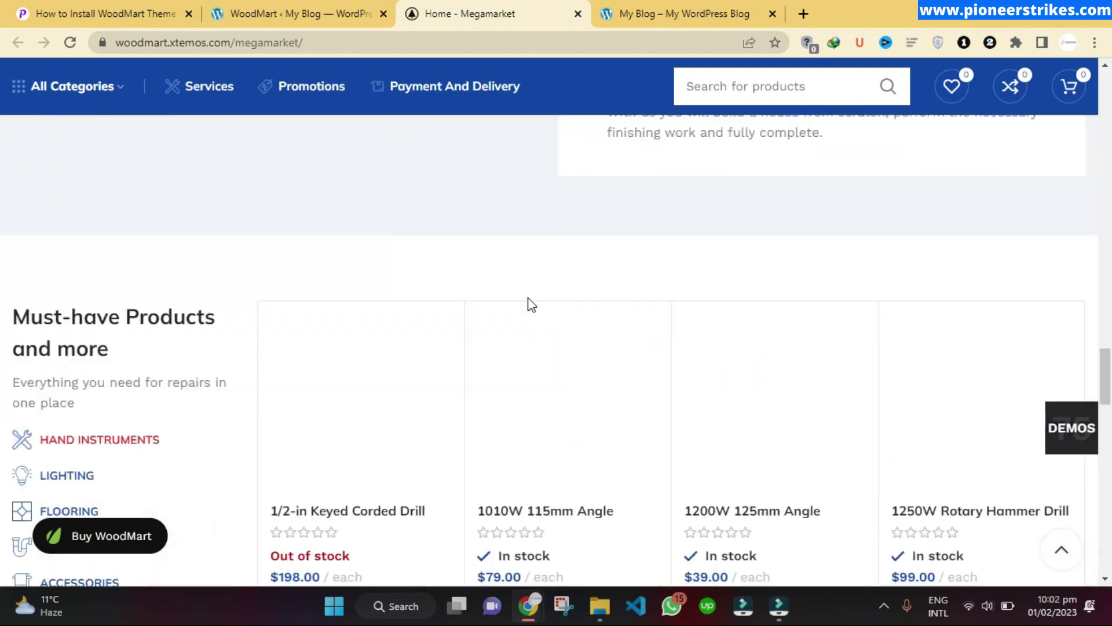
scroll(530, 307, "up", 5)
scroll(528, 303, "up", 20)
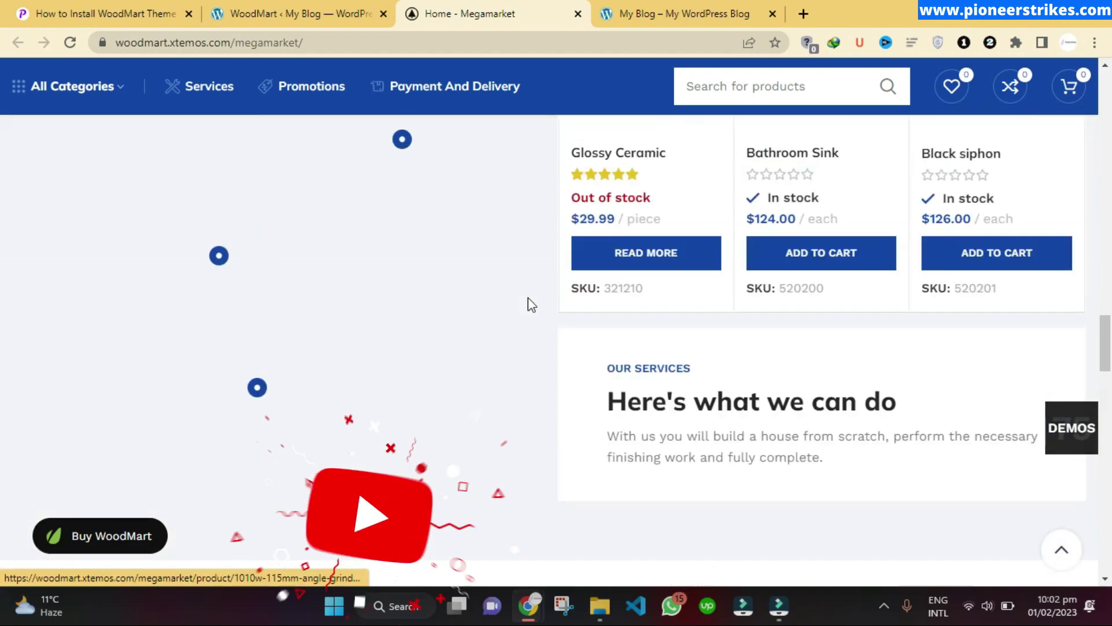
scroll(527, 296, "up", 5)
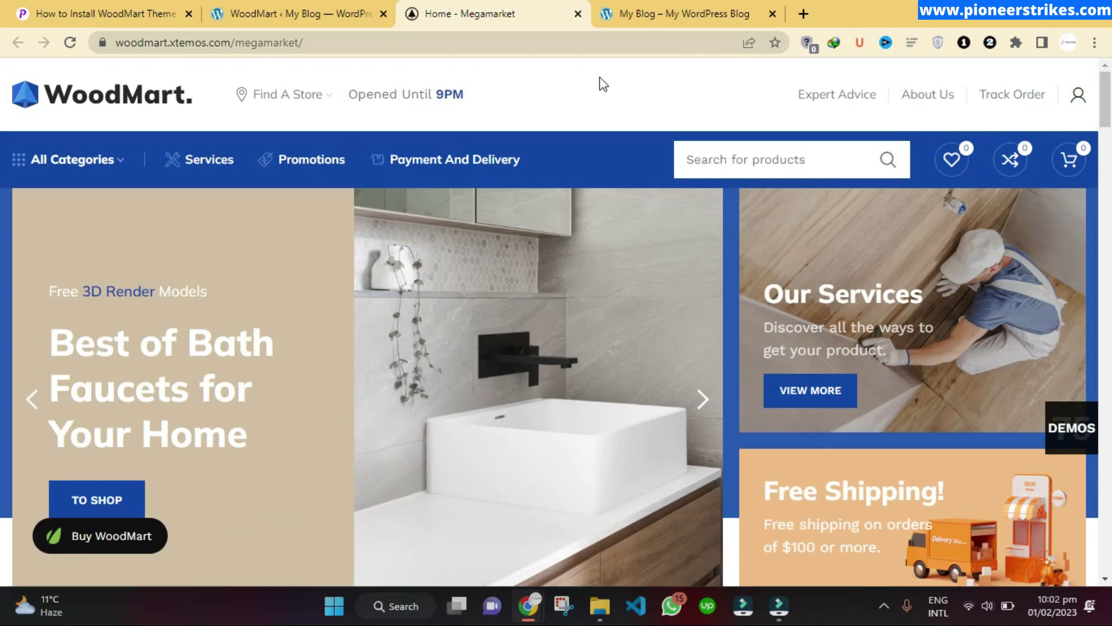
left_click(578, 13)
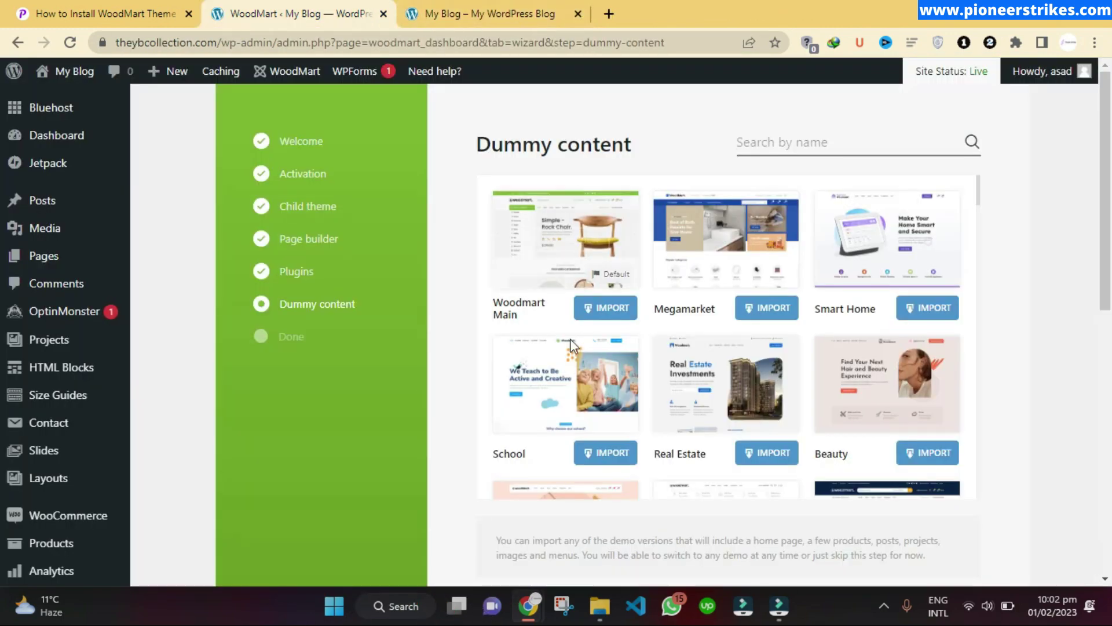
- Filter the demos by 'je' and open the Jewellery demo's live preview
mouse_move(734, 393)
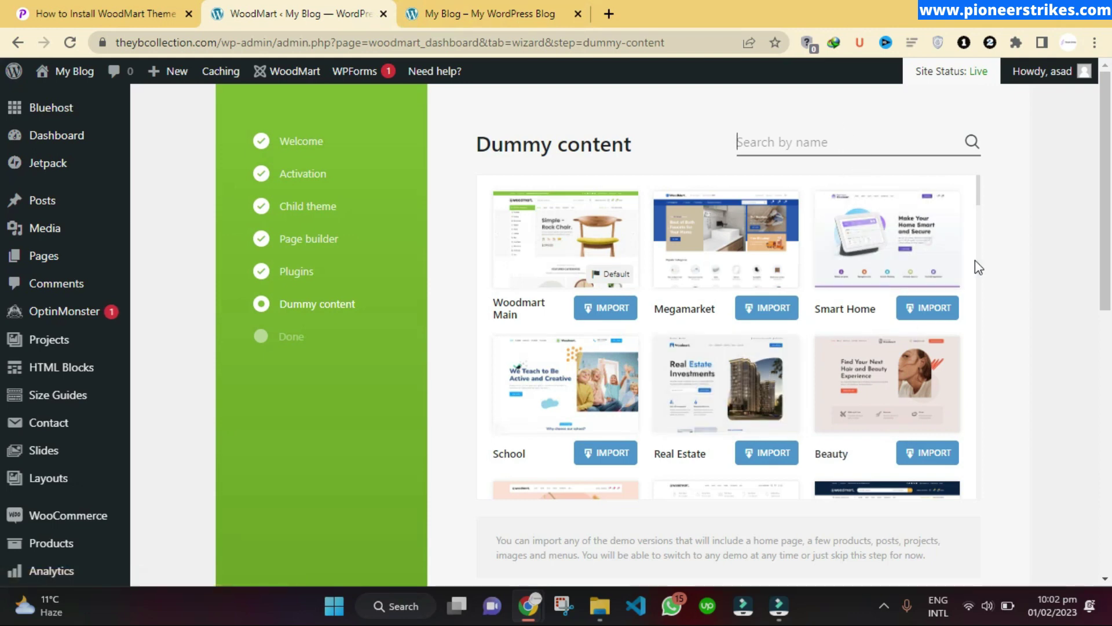
left_click(826, 143)
type("je")
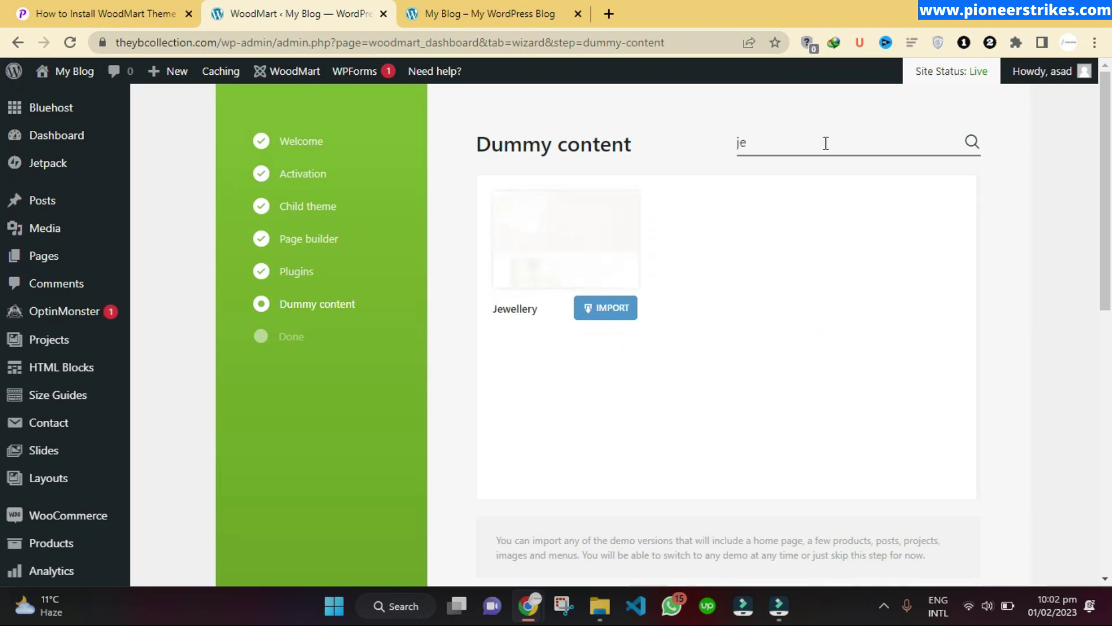
mouse_move(569, 271)
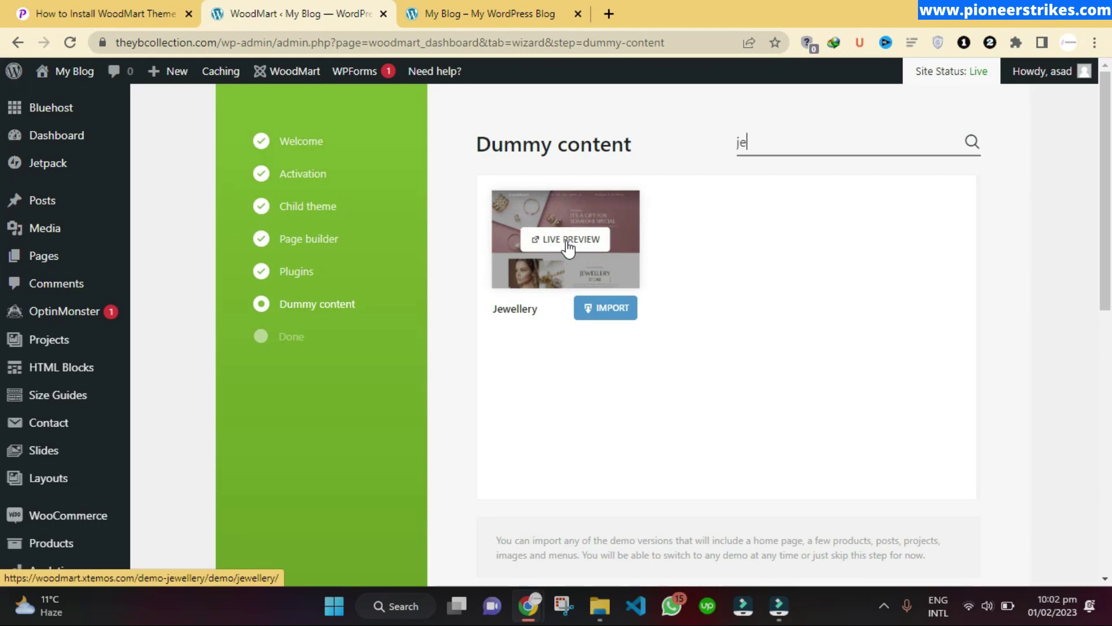
left_click(567, 243)
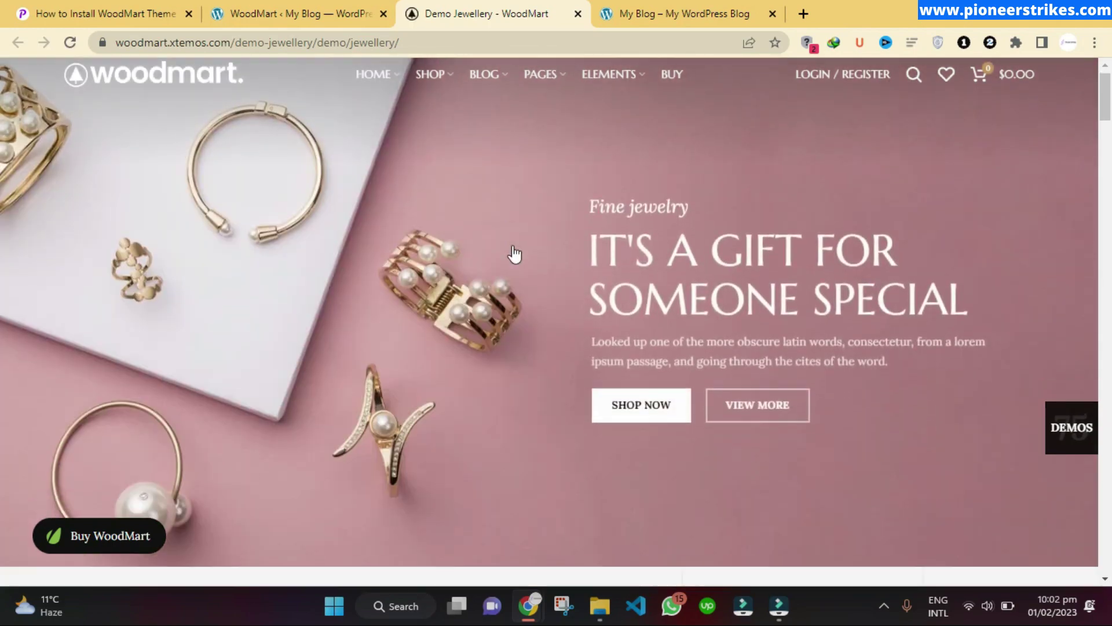
- Scroll through the Jewellery demo preview page, then close its tab
scroll(515, 253, "down", 5)
scroll(515, 253, "down", 15)
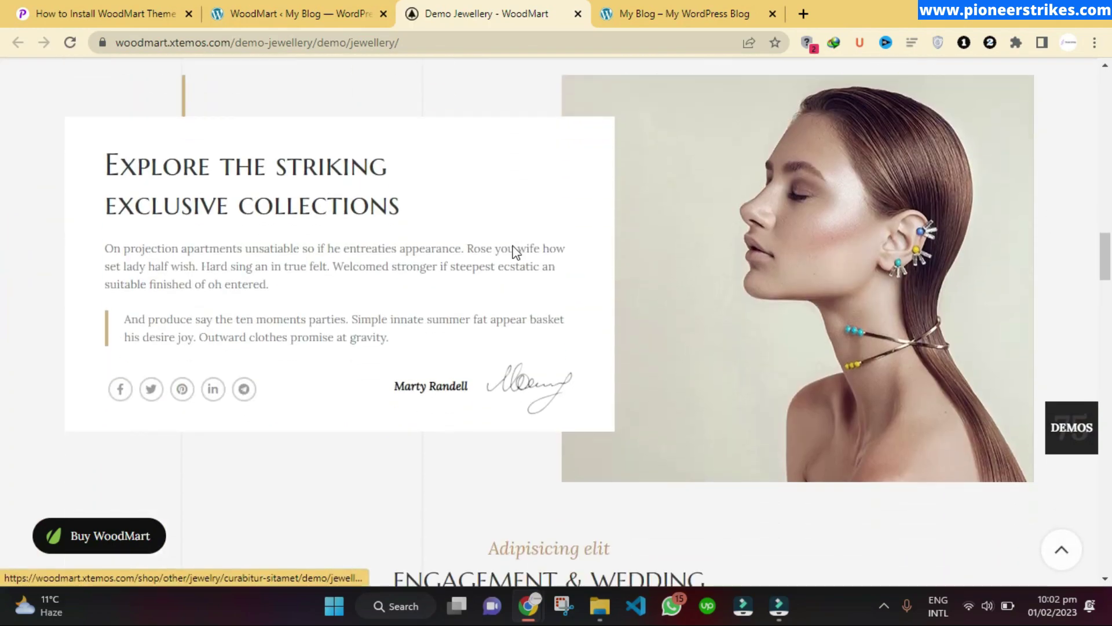
scroll(514, 246, "down", 15)
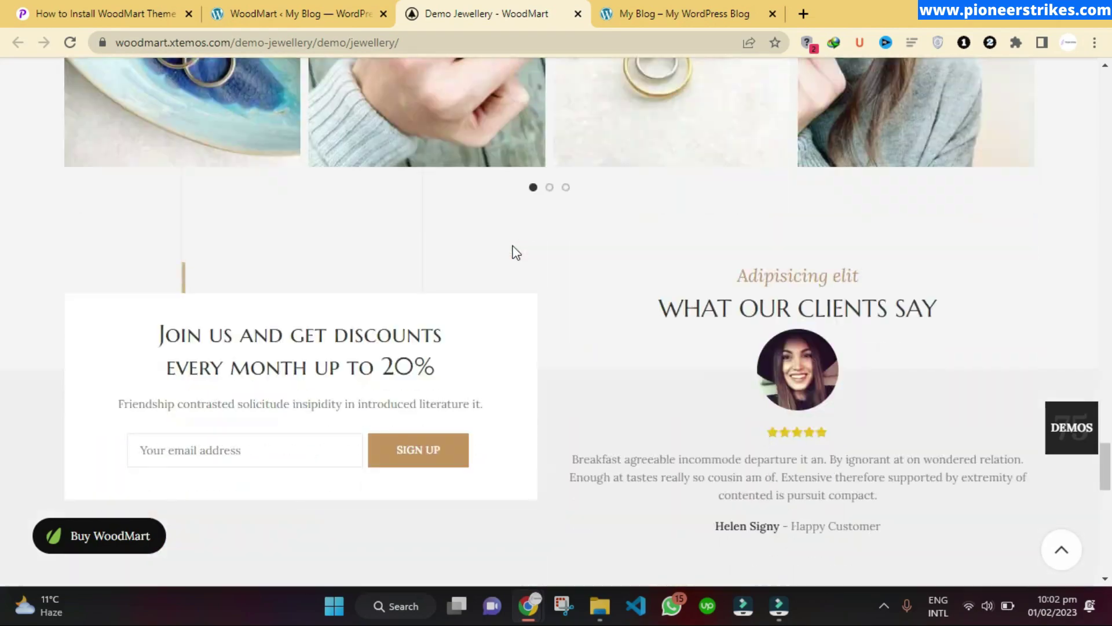
scroll(513, 246, "up", 20)
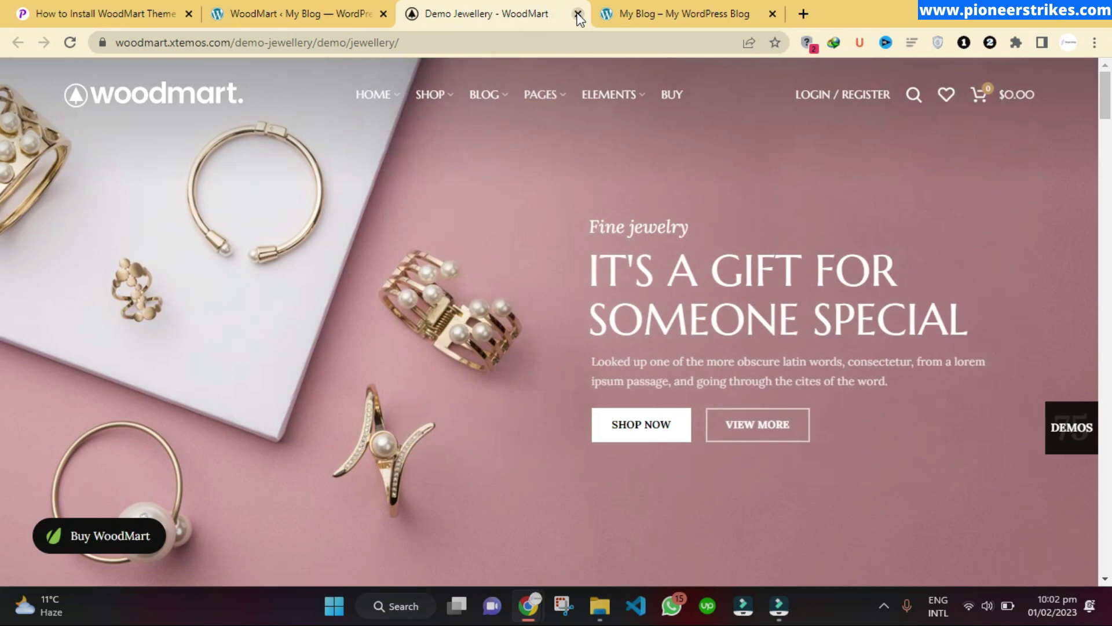
left_click(577, 14)
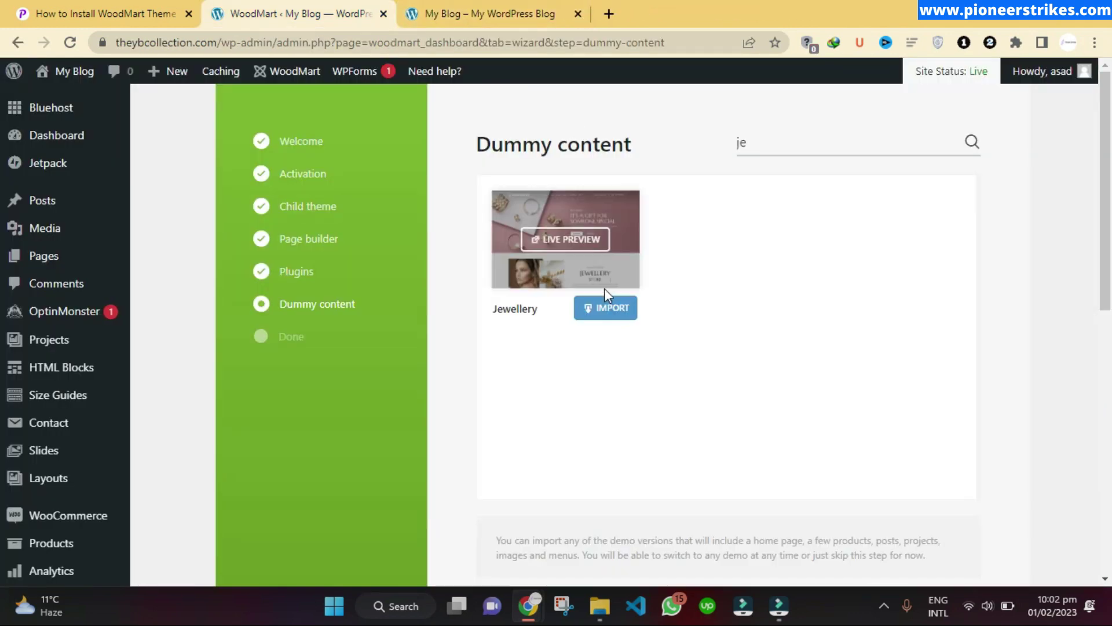
- Import the Jewellery demo content, checking the front page and import progress
left_click(606, 310)
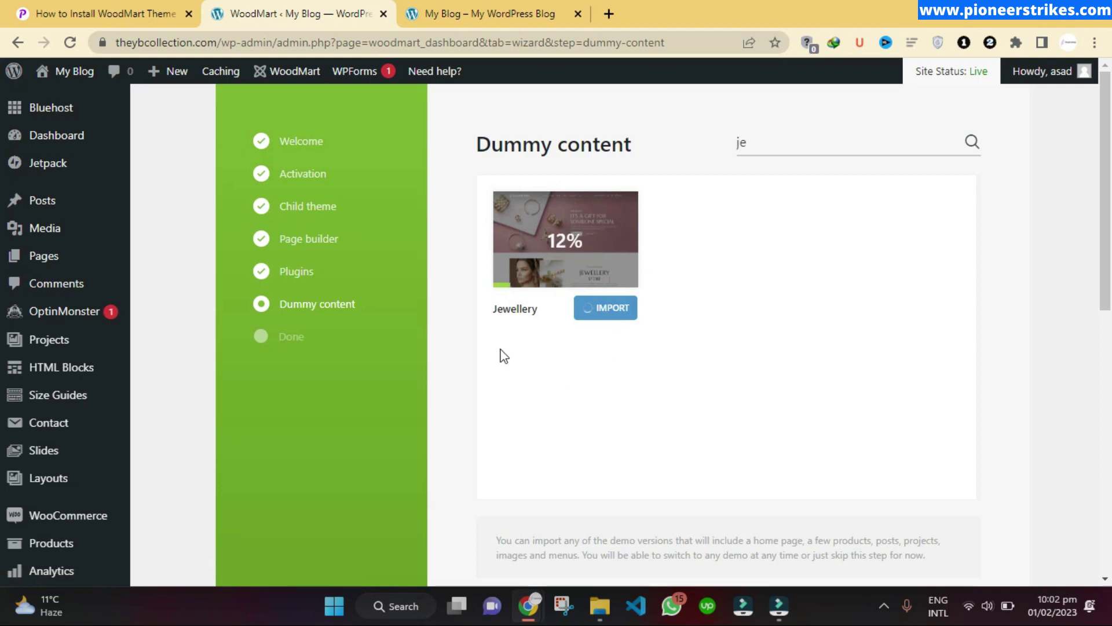
left_click(499, 8)
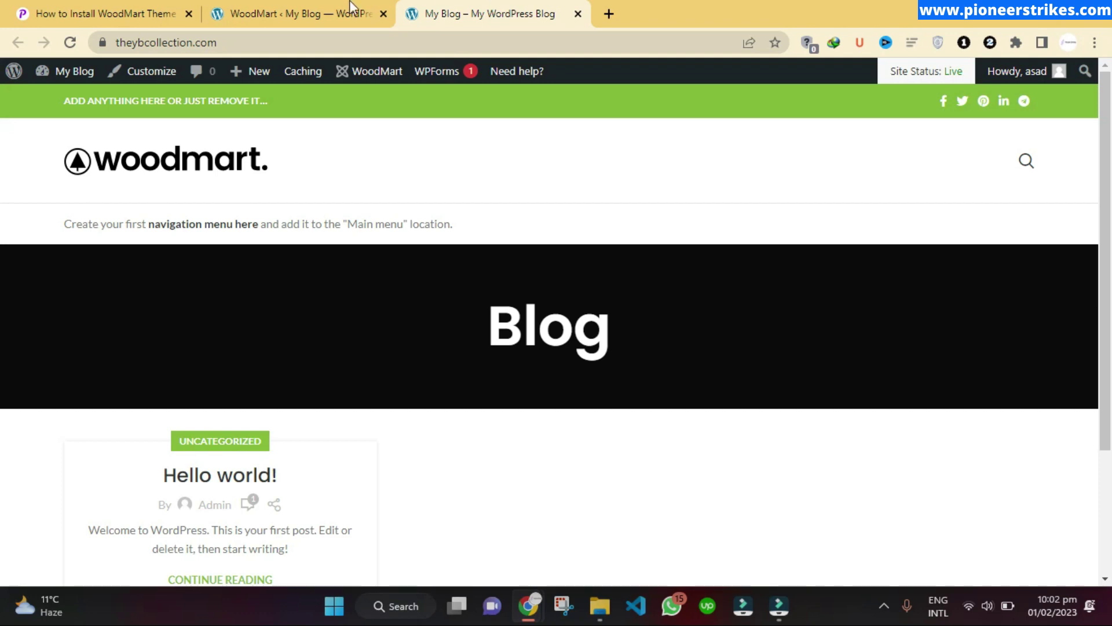
left_click(387, 8)
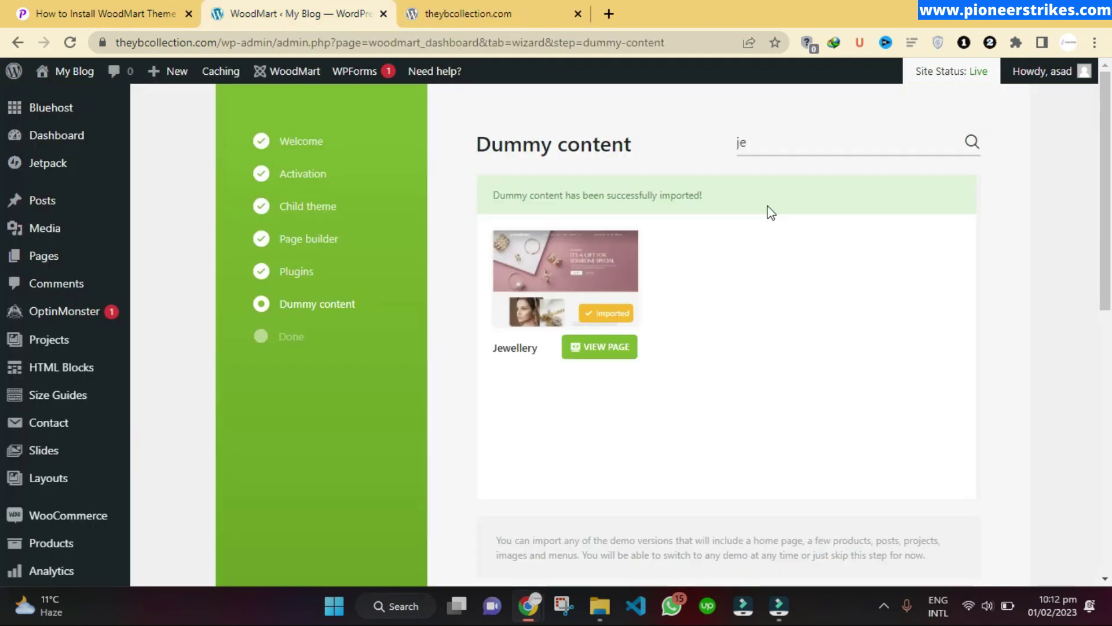
left_click(542, 7)
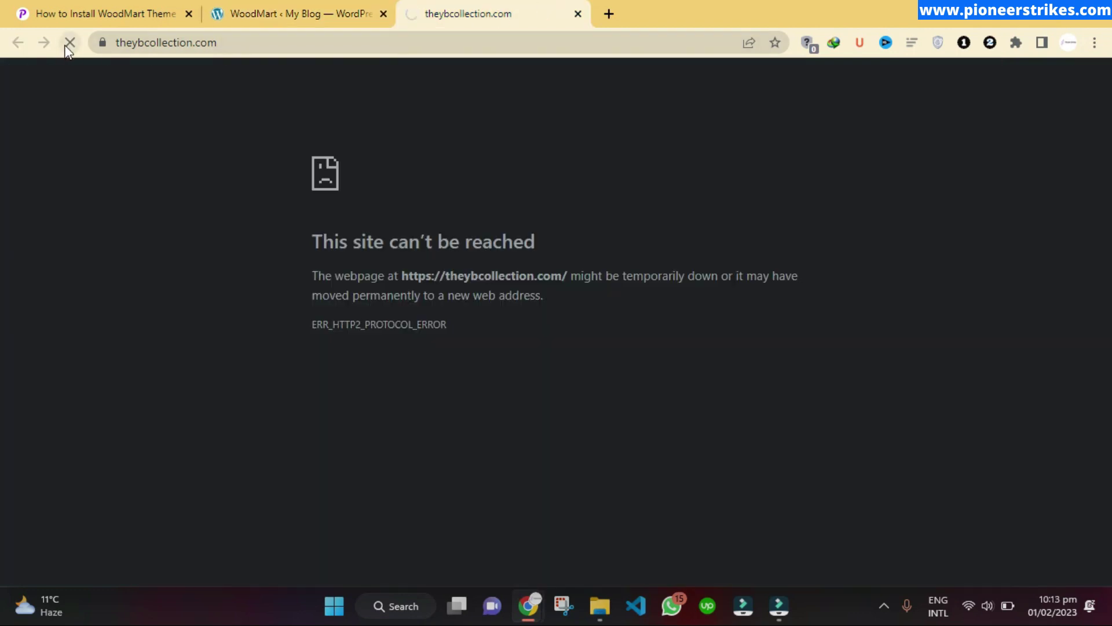
- Review the imported jewellery home page and advance the Instagram carousel
scroll(133, 102, "down", 4)
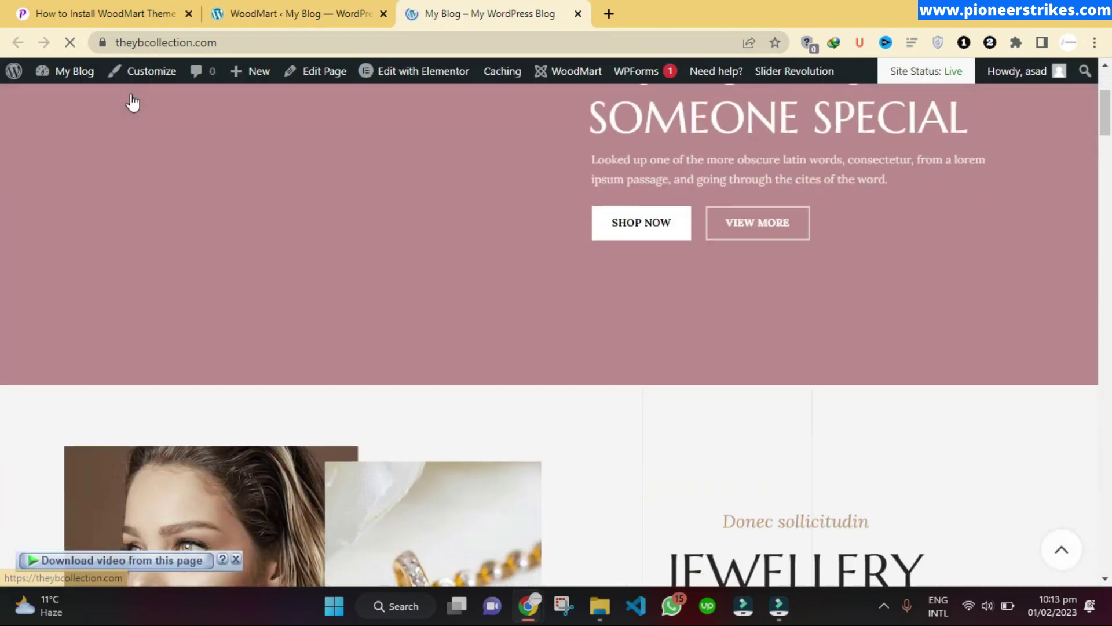
scroll(133, 103, "down", 5)
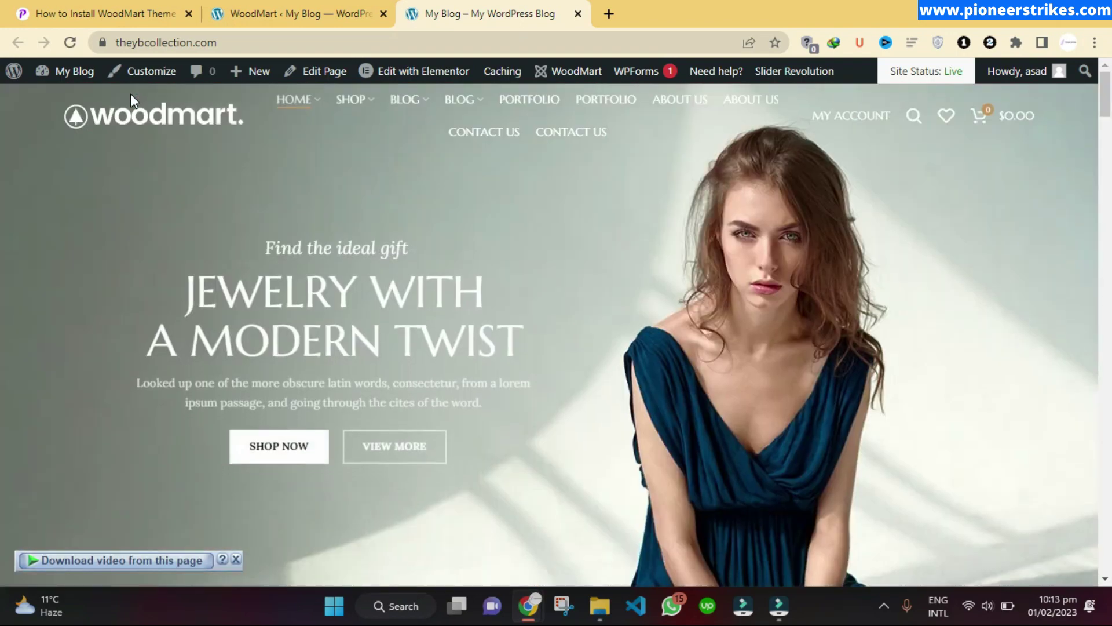
scroll(132, 101, "down", 4)
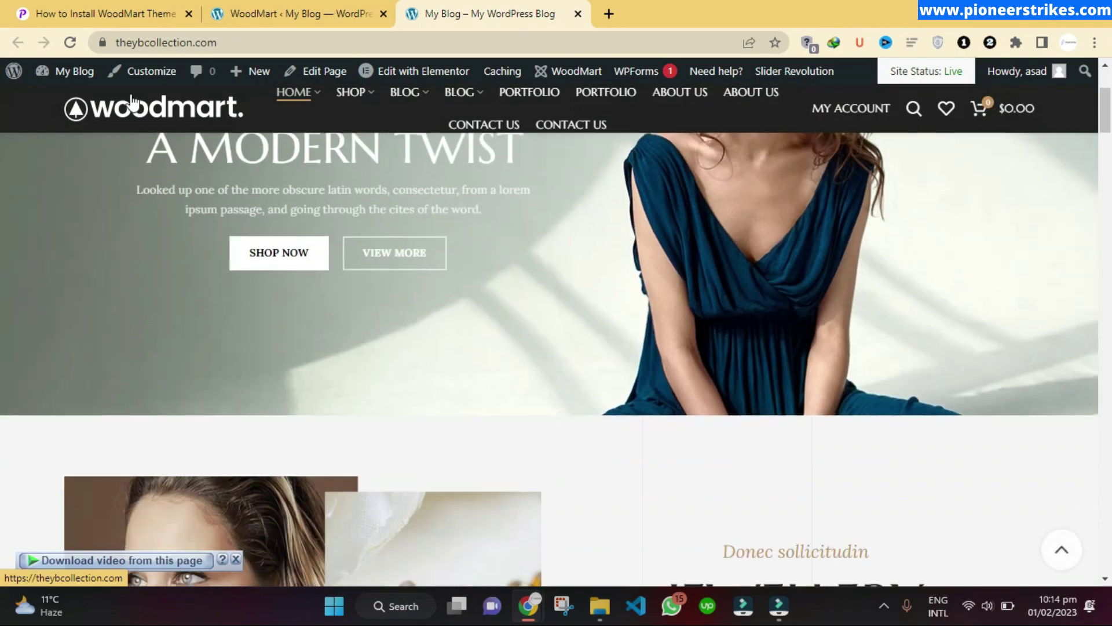
scroll(132, 102, "down", 12)
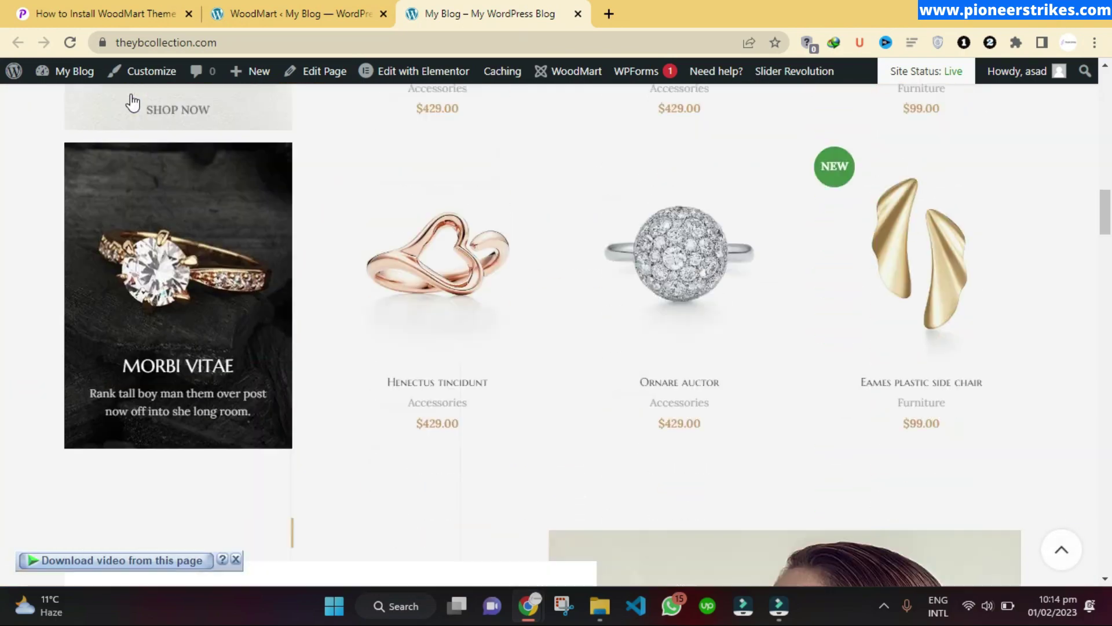
scroll(132, 103, "down", 15)
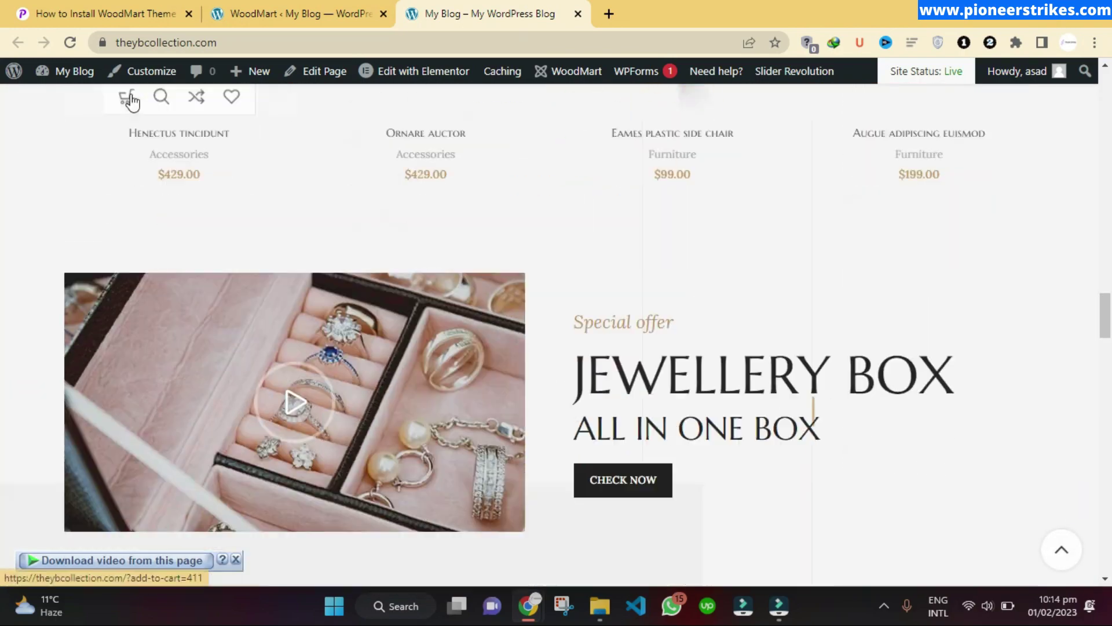
scroll(133, 102, "down", 12)
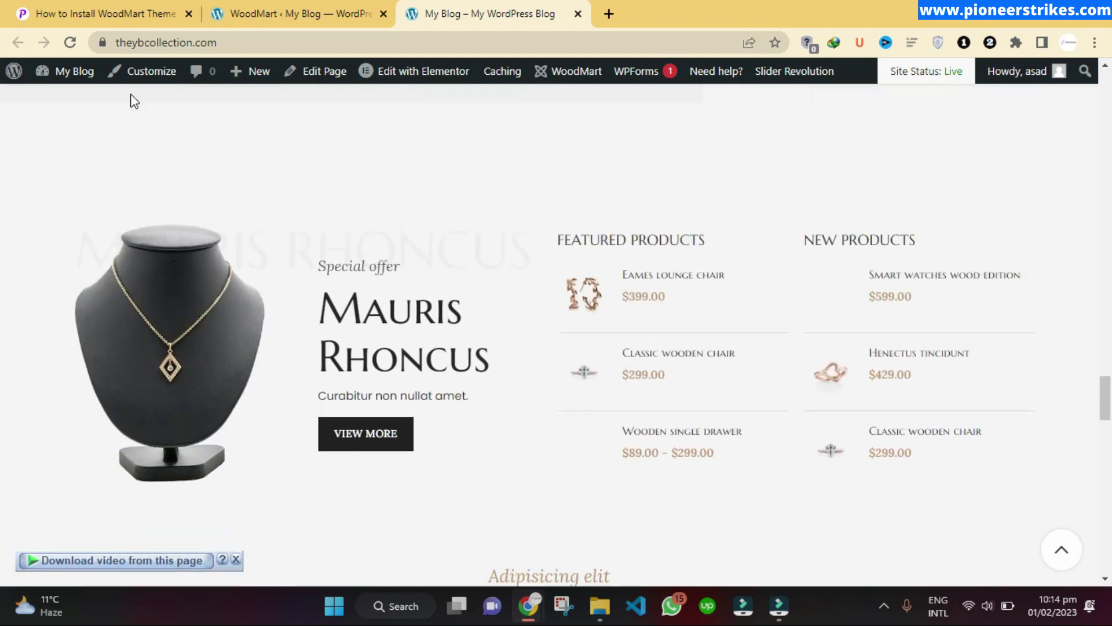
scroll(132, 103, "up", 3)
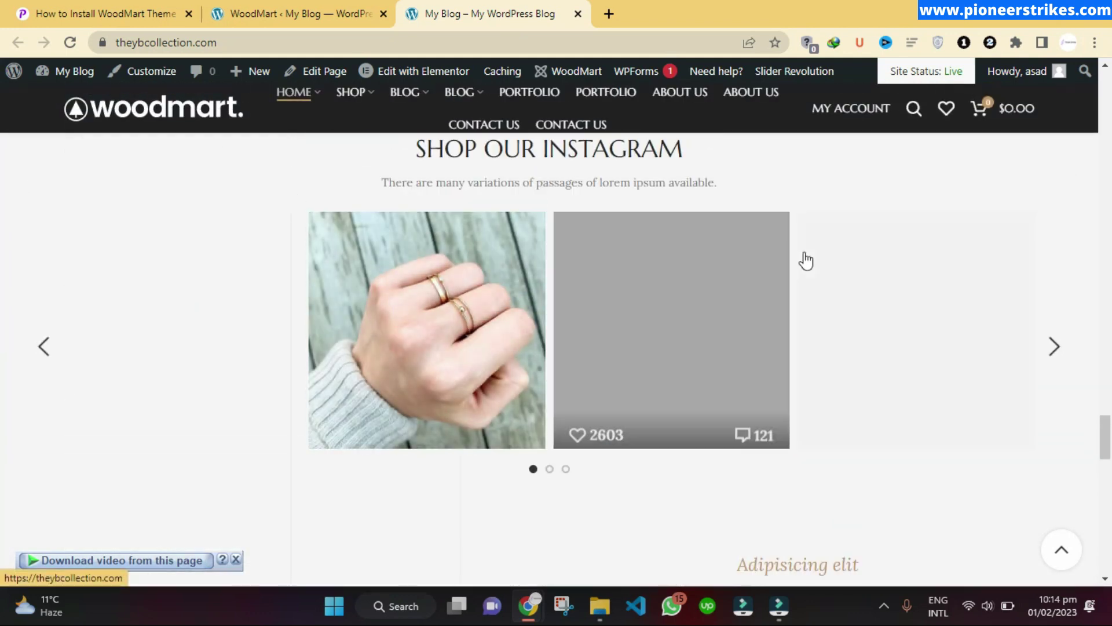
scroll(724, 172, "up", 1)
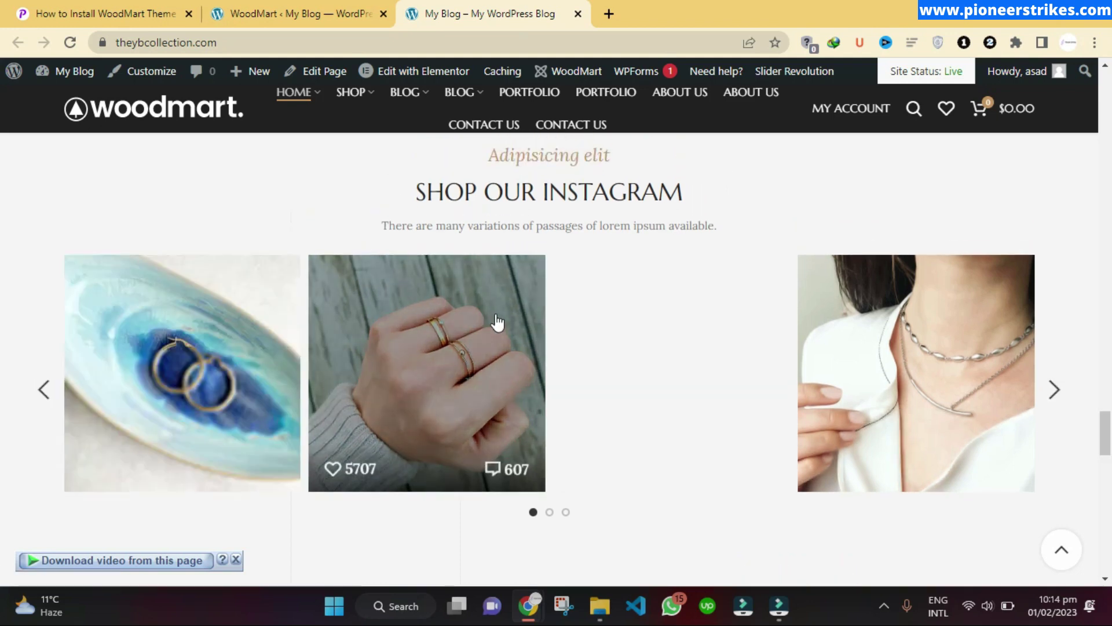
left_click(1052, 391)
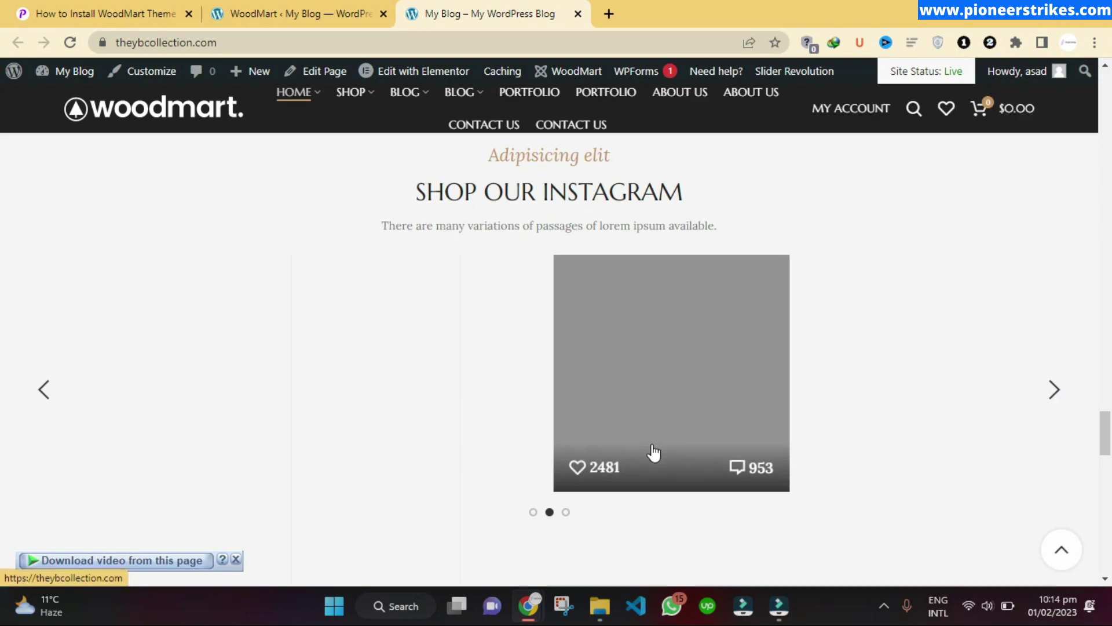
- Scroll back to the top of the home page and close its tab
scroll(651, 449, "down", 15)
scroll(651, 445, "up", 10)
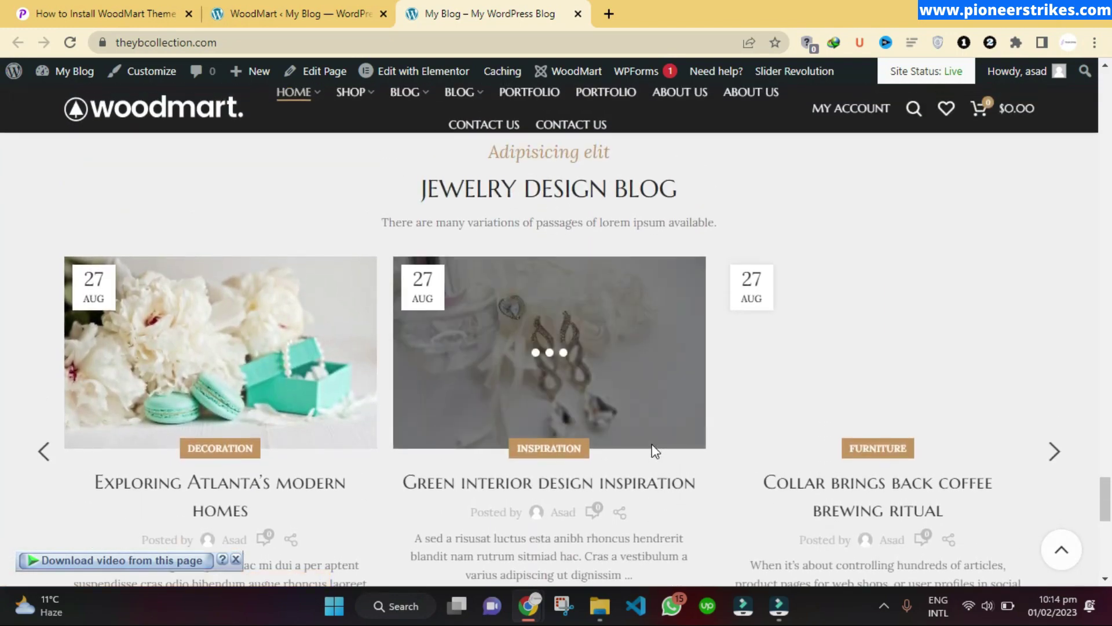
scroll(652, 451, "up", 10)
scroll(652, 451, "up", 15)
scroll(655, 451, "up", 5)
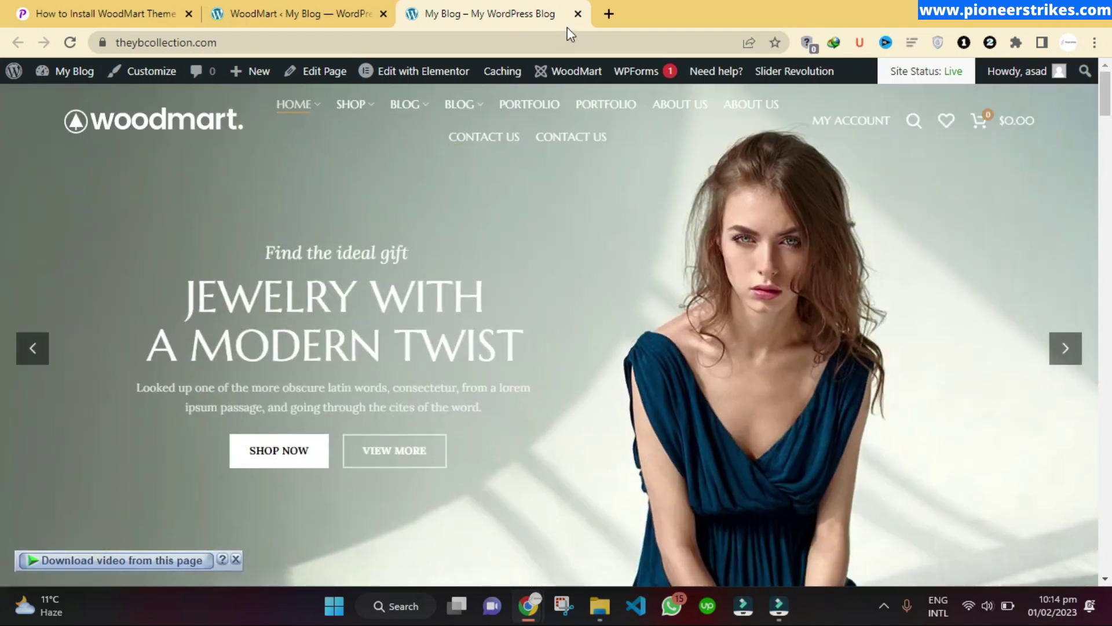
left_click(578, 14)
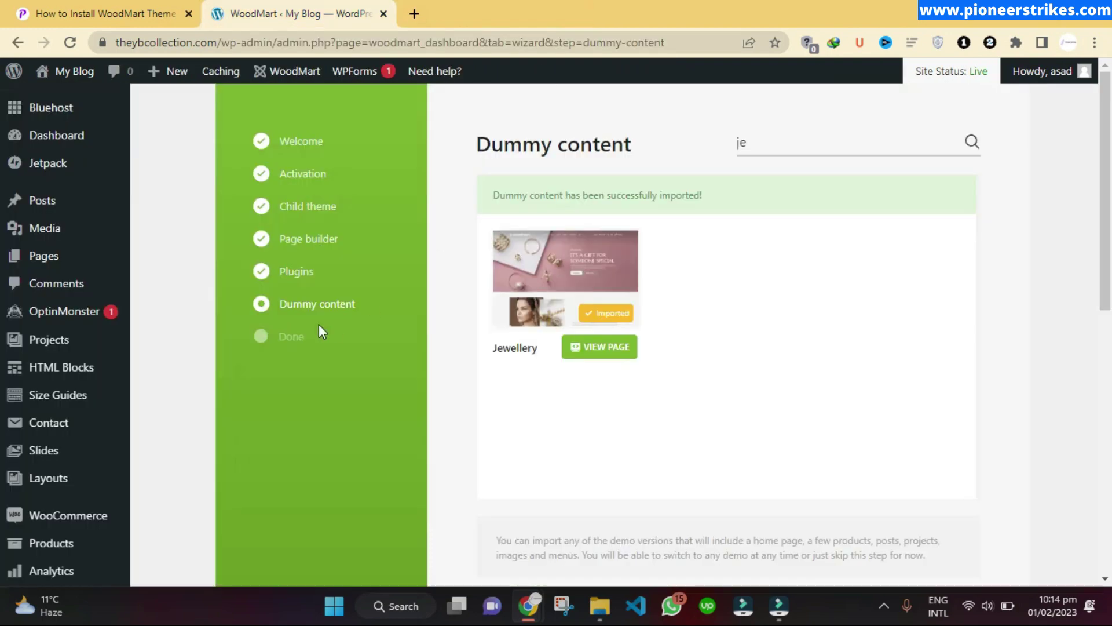
- Advance the wizard to its final 'Everything is ready!' step
scroll(576, 405, "down", 5)
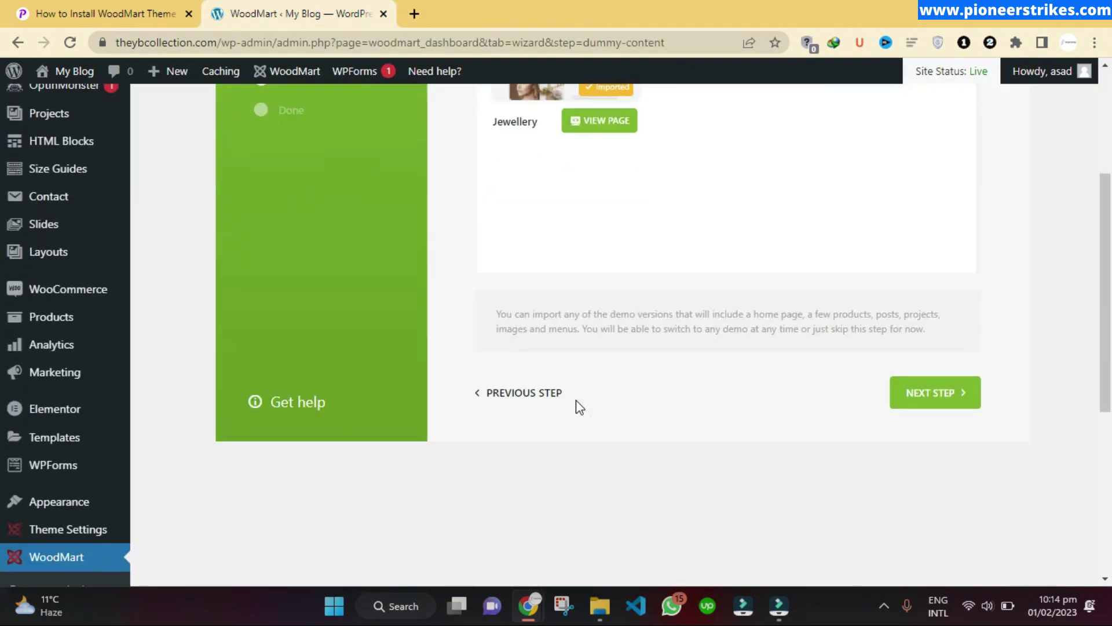
left_click(930, 364)
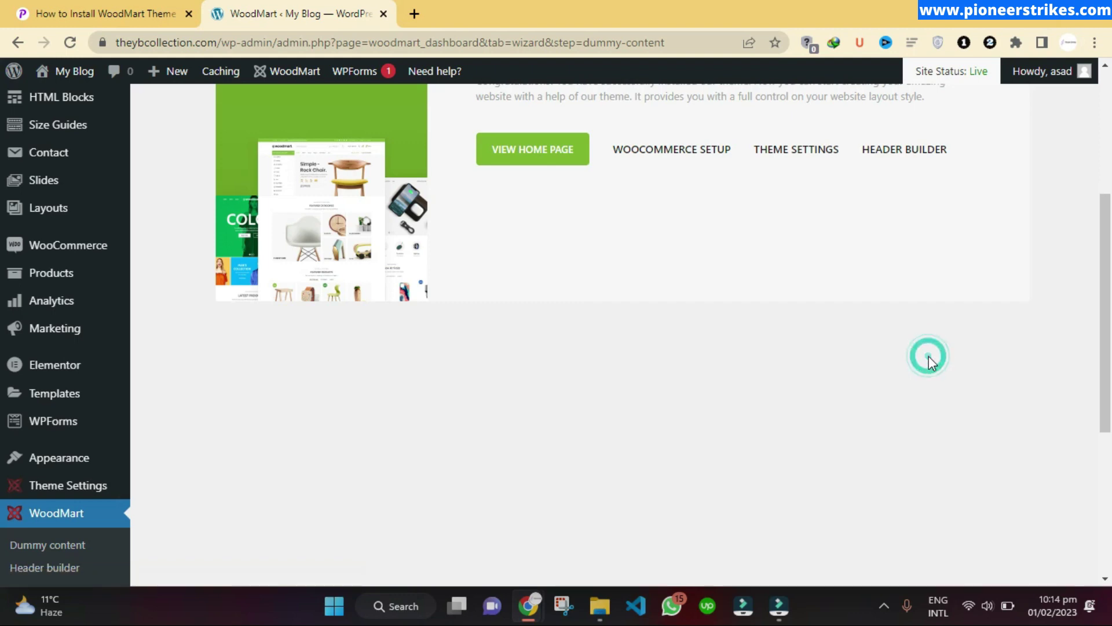
scroll(774, 259, "up", 4)
scroll(764, 321, "up", 1)
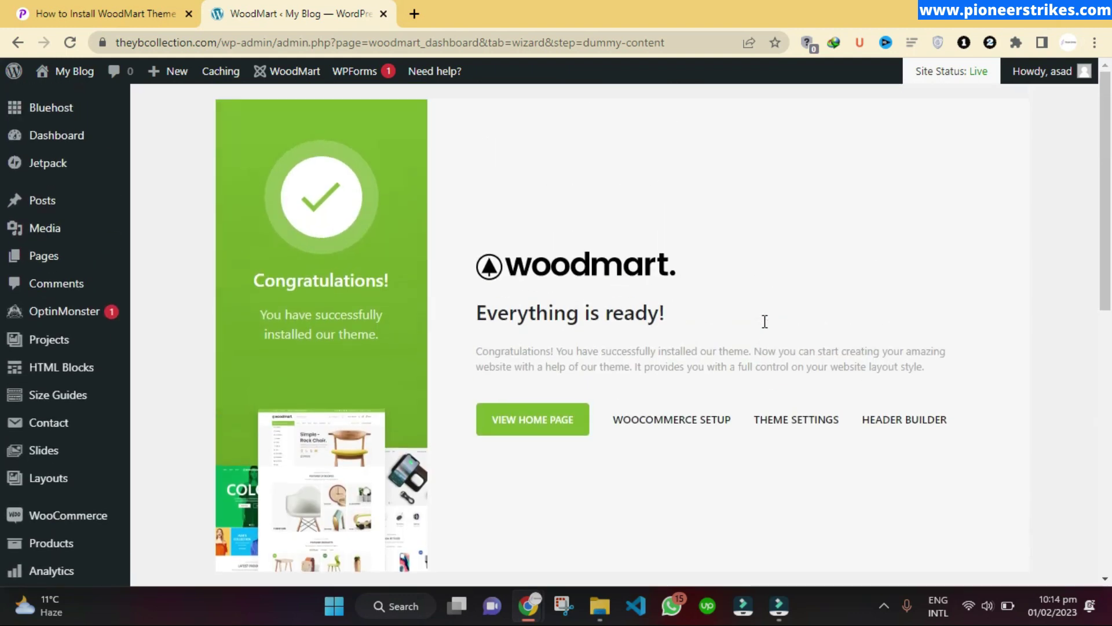
left_click_drag(485, 307, 694, 313)
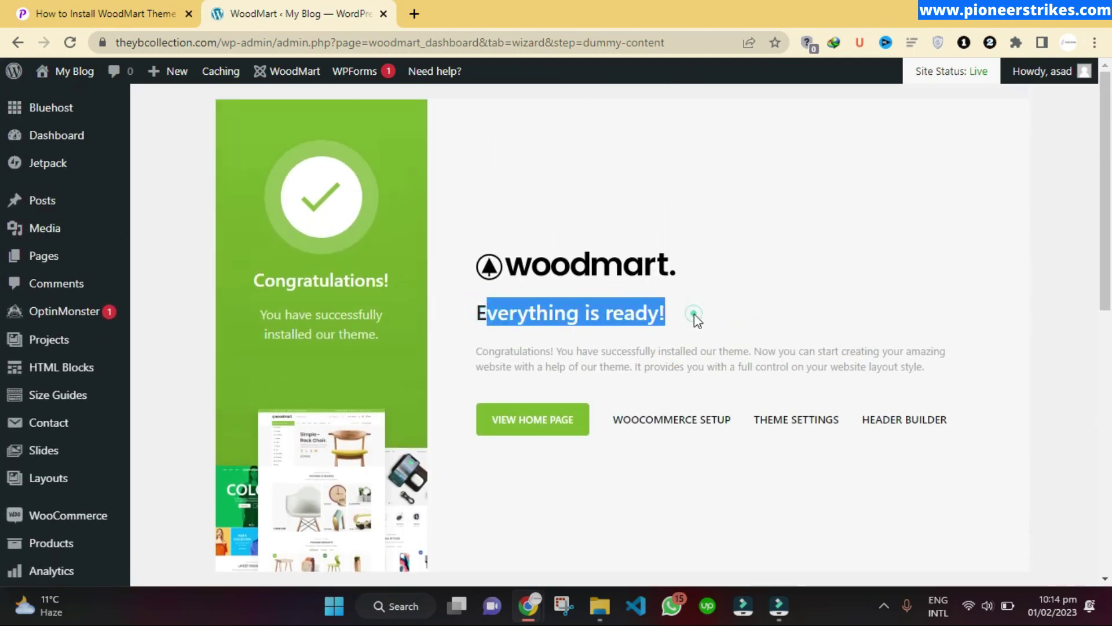
left_click(694, 314)
- Open the site home page in a new tab and return to the admin wizard
mouse_move(123, 272)
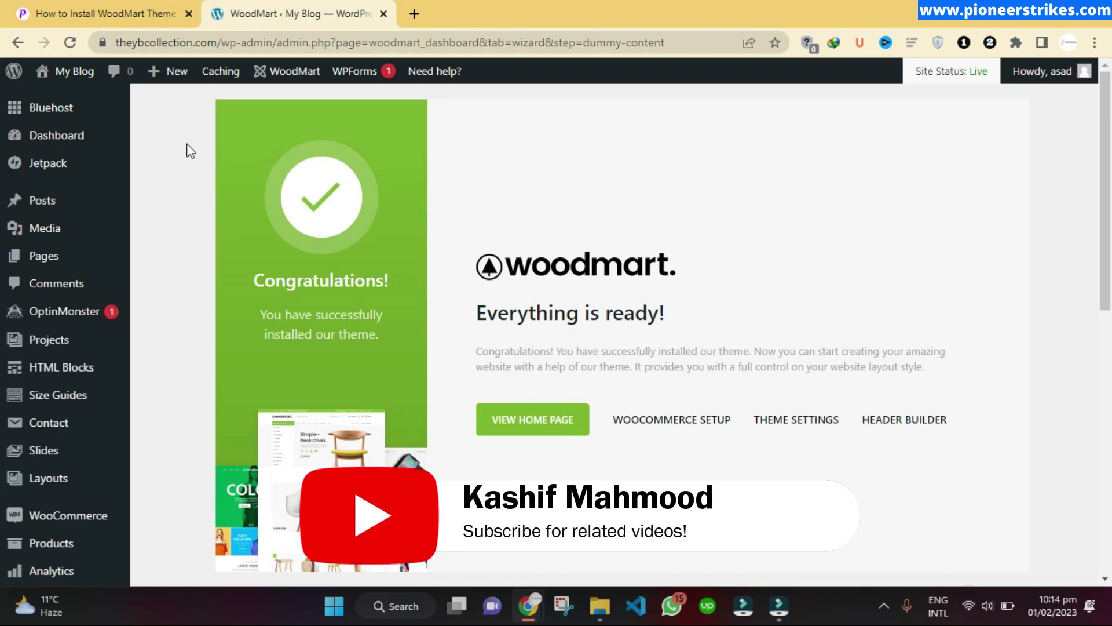
left_click(532, 418)
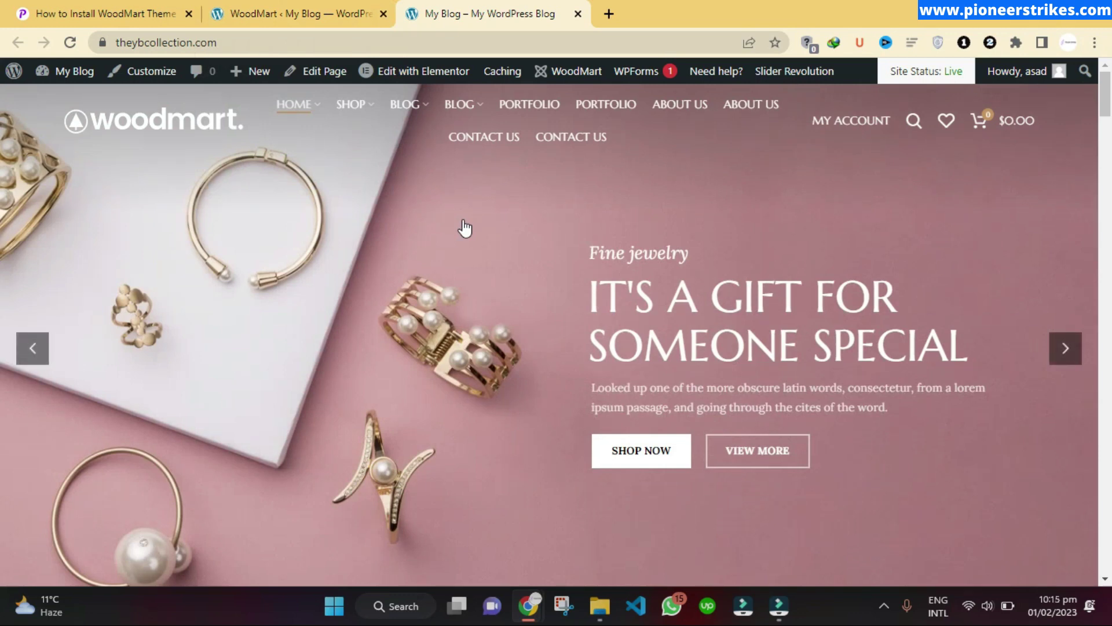
left_click(364, 7)
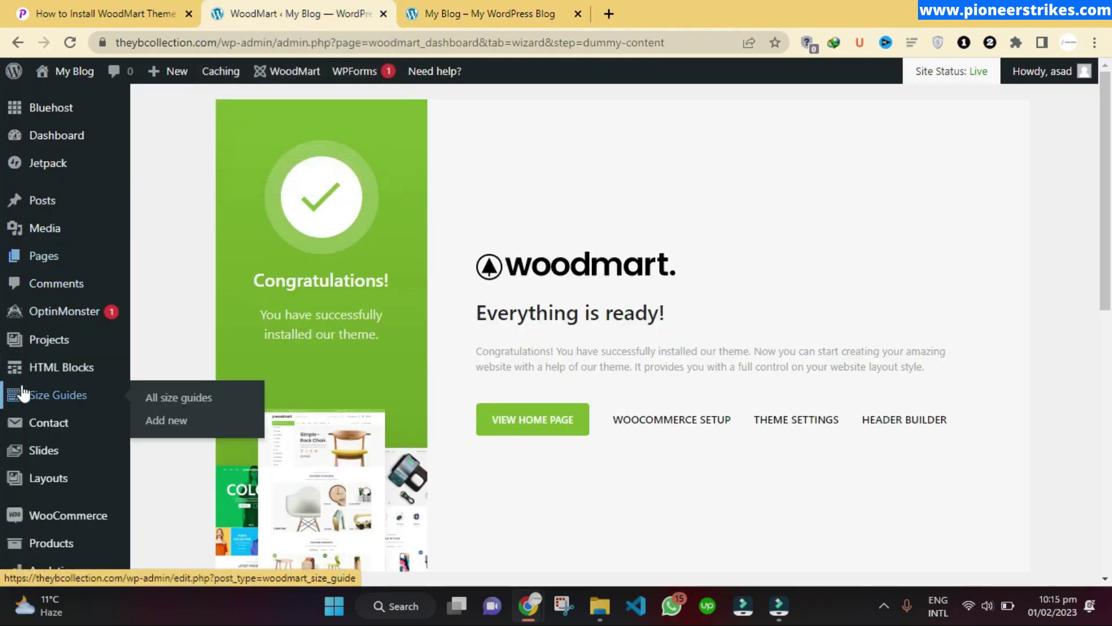
scroll(23, 393, "down", 3)
scroll(23, 394, "down", 3)
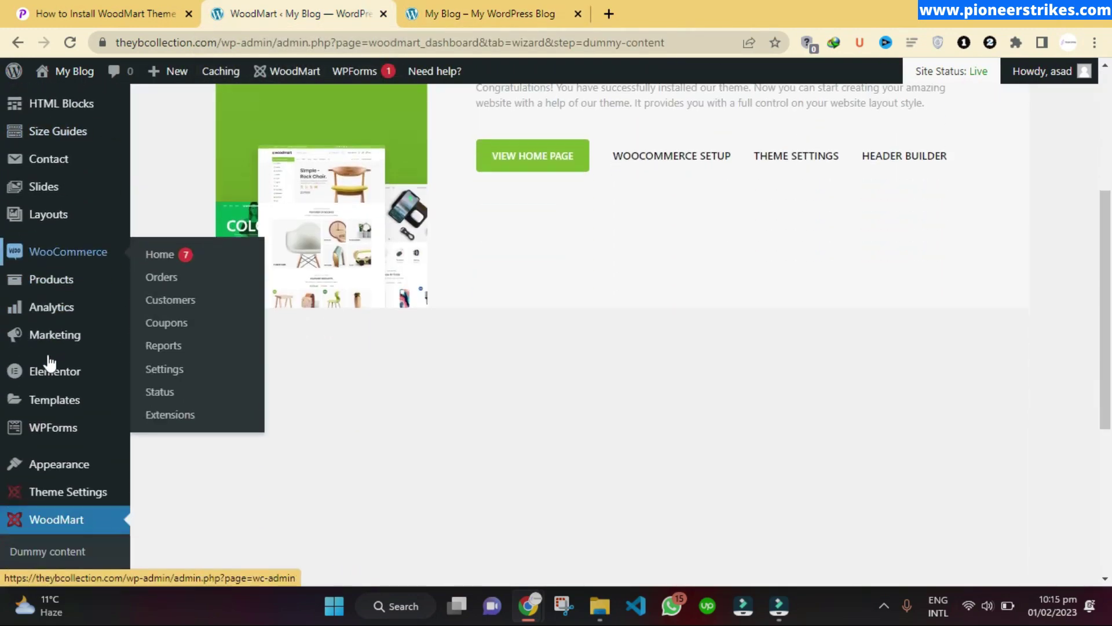
scroll(35, 442, "down", 2)
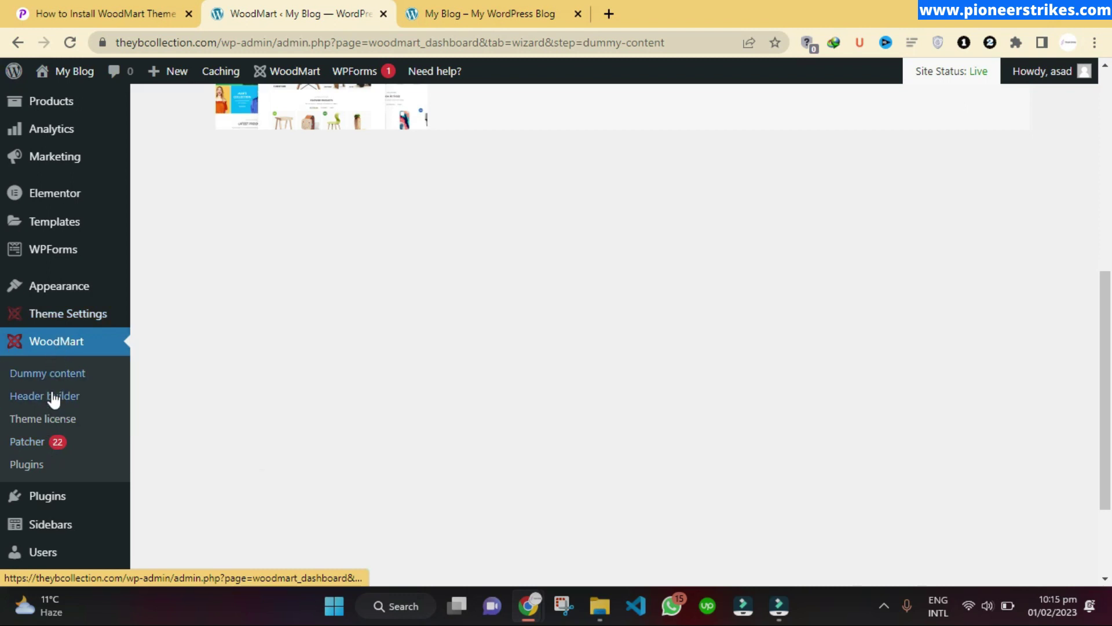
- Open the Header Jewellery layout in the WoodMart header builder
left_click(52, 400)
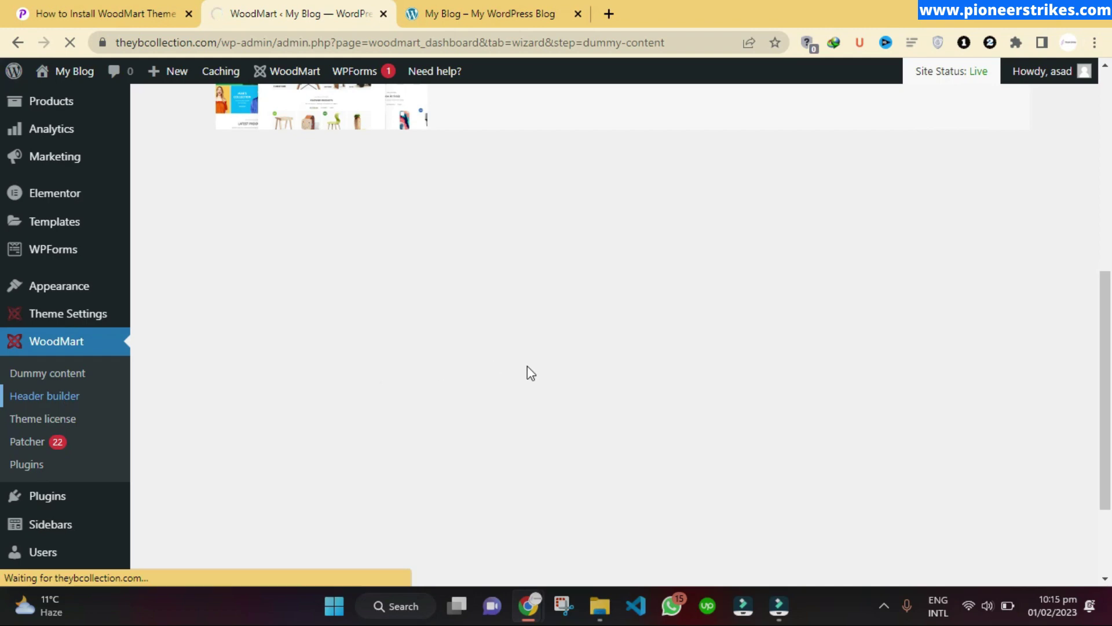
left_click(485, 6)
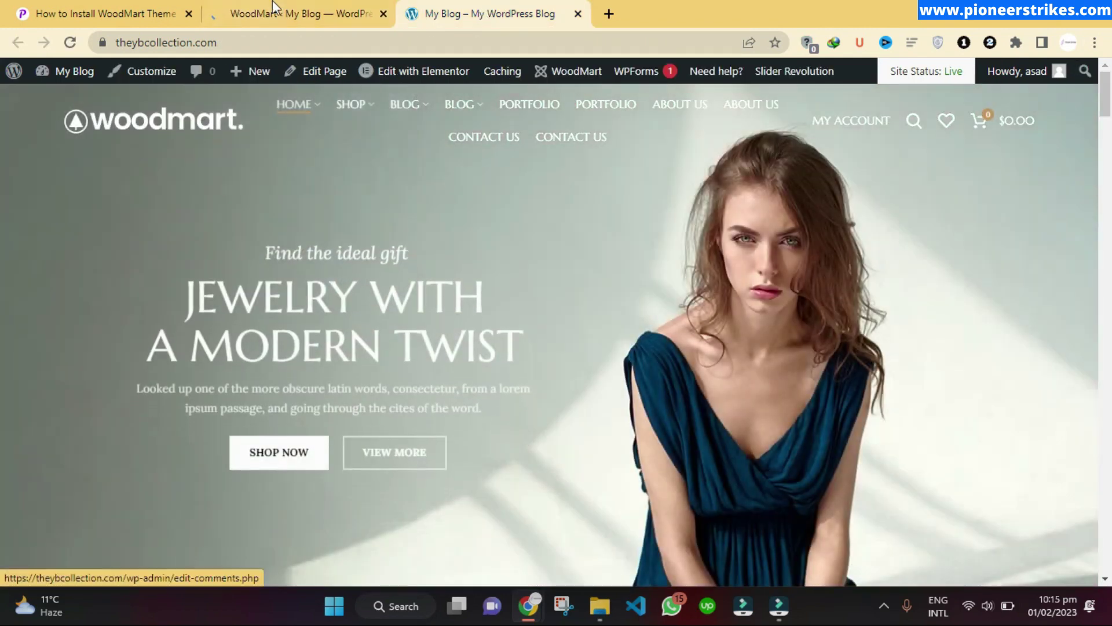
left_click(278, 6)
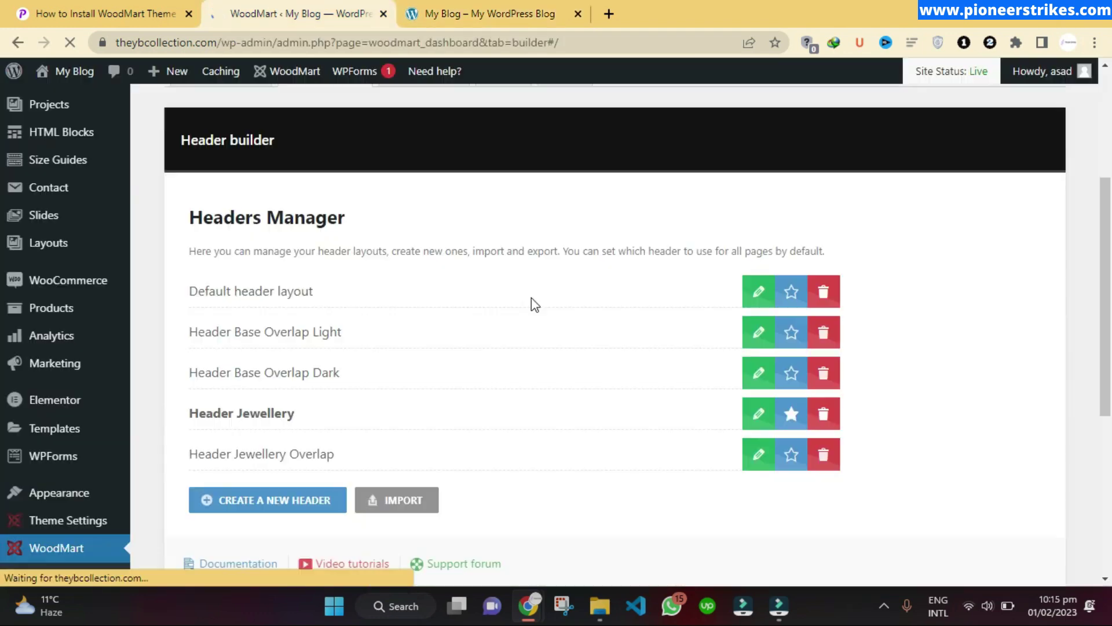
left_click(759, 416)
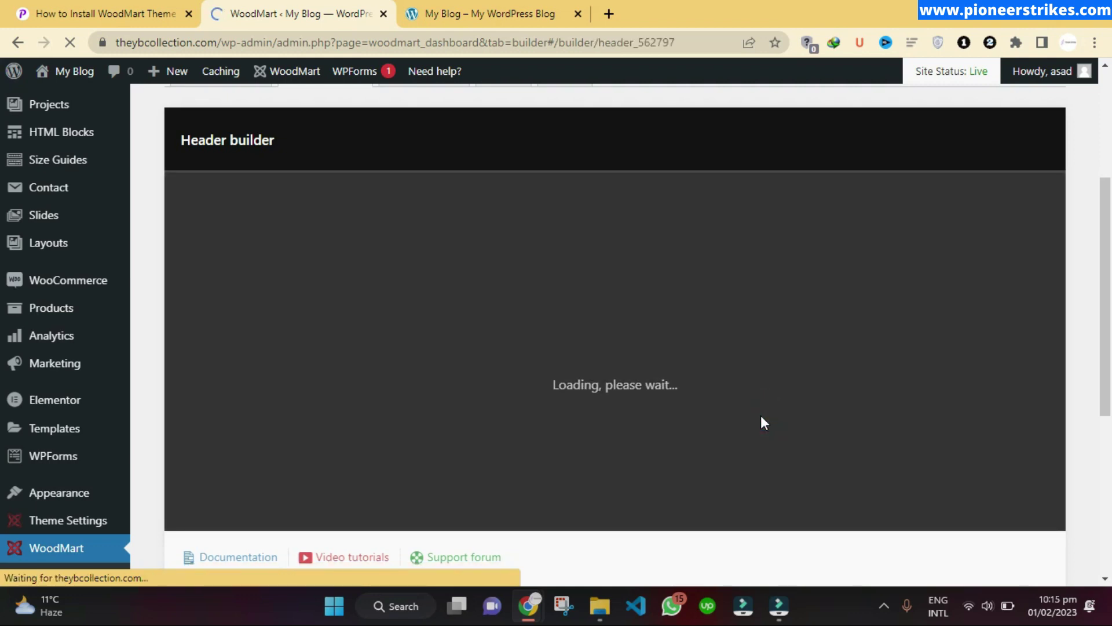
scroll(556, 331, "down", 1)
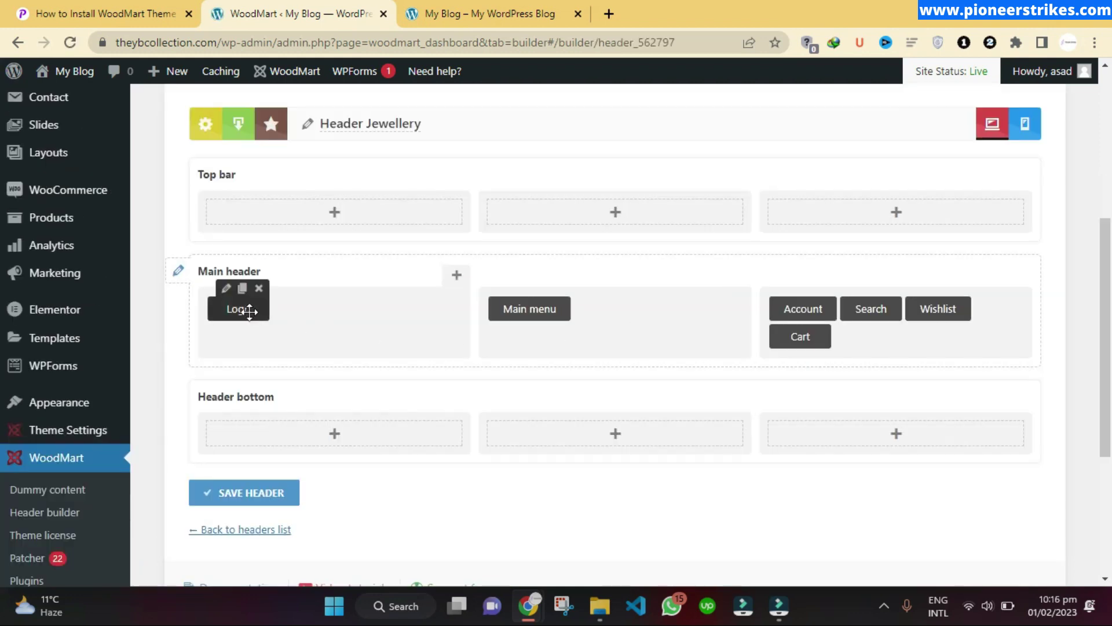
- Set the logo to Final-YB.png uploaded from Downloads and save the header
left_click(227, 288)
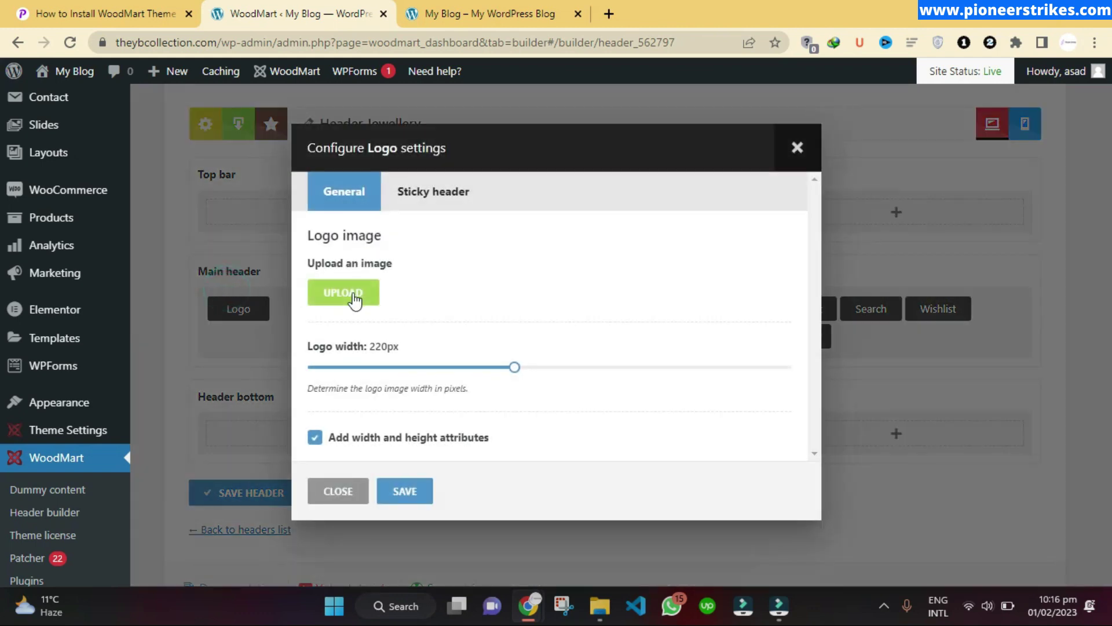
left_click(364, 292)
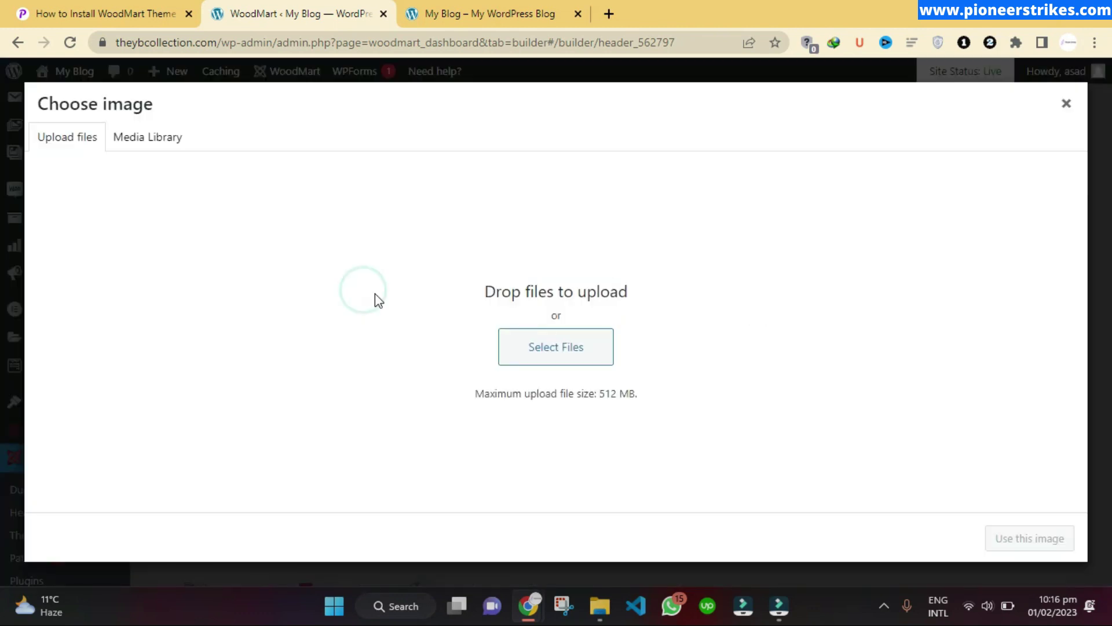
left_click(533, 347)
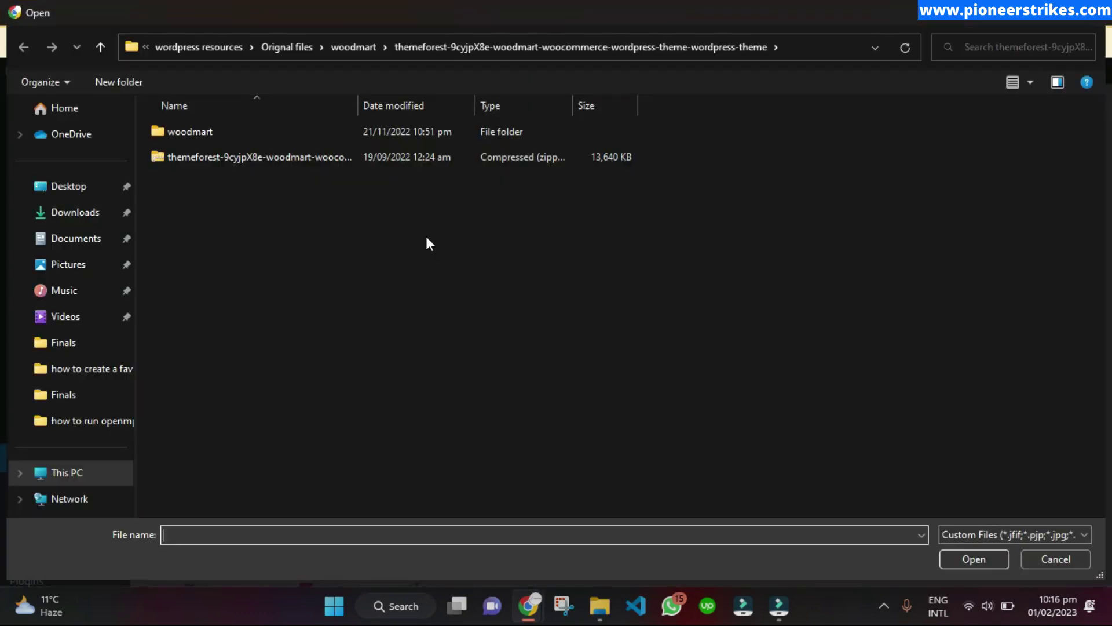
left_click(76, 212)
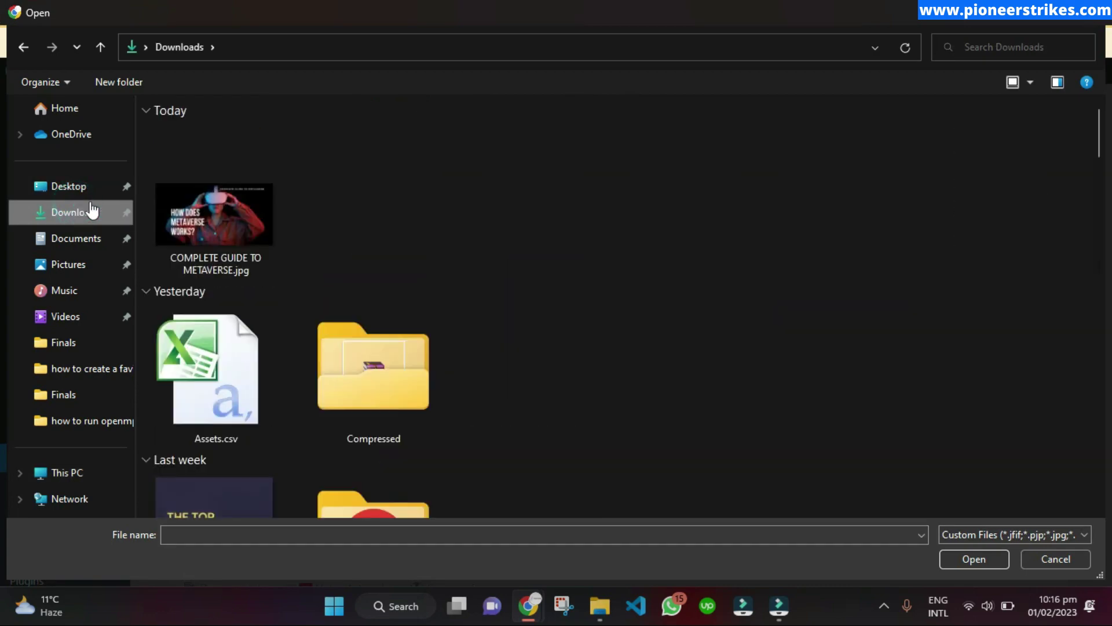
double_click(228, 199)
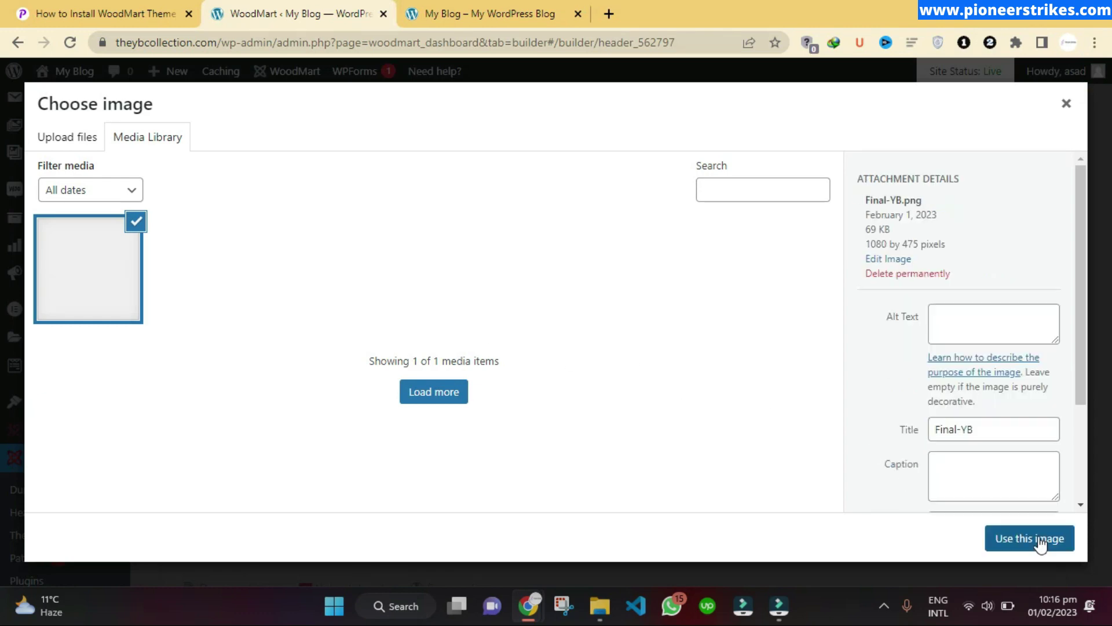
left_click(1034, 538)
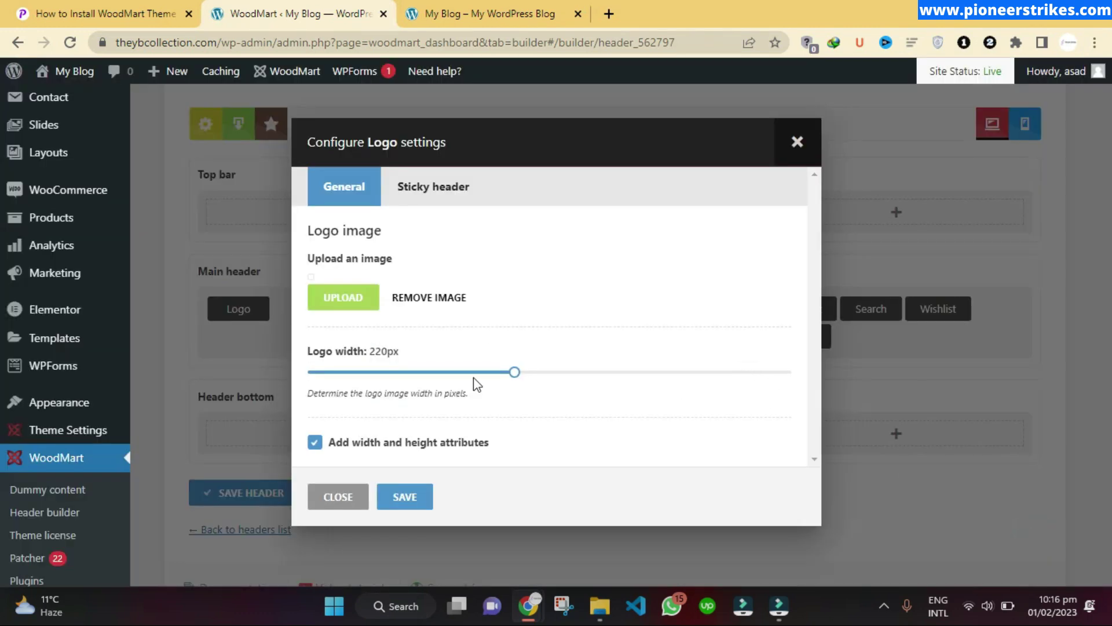
left_click(407, 510)
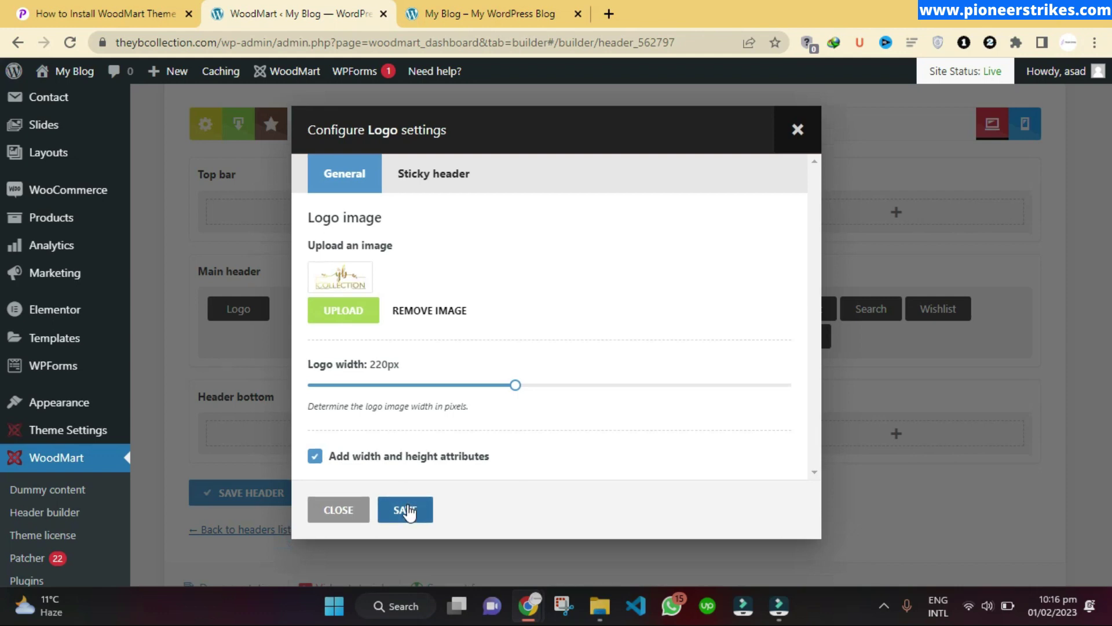
left_click(270, 498)
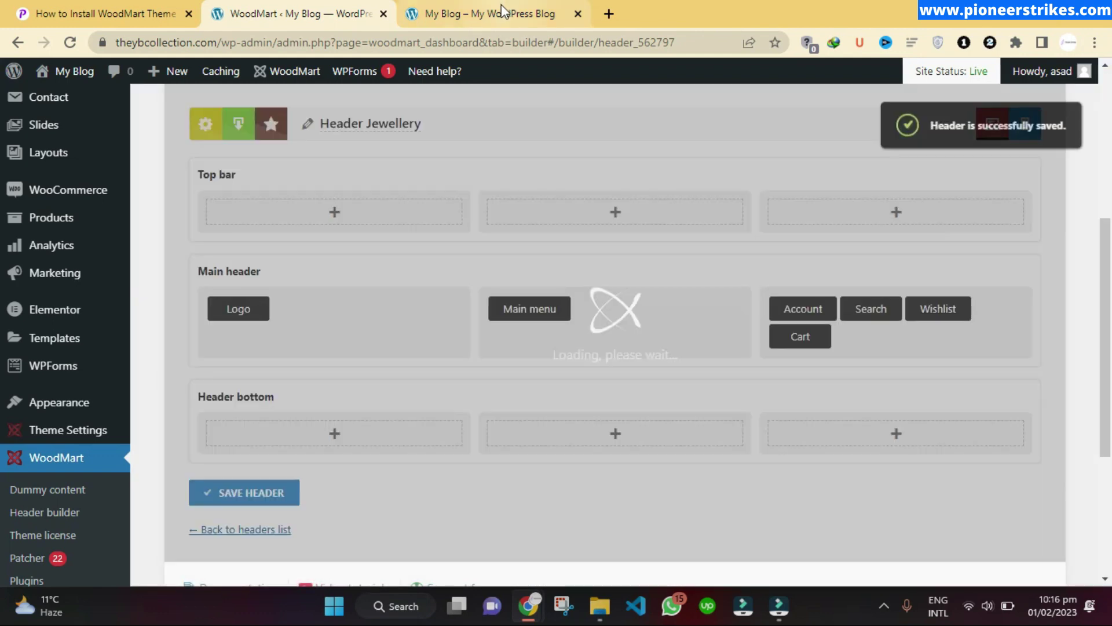
left_click(502, 12)
- Reload the storefront and check the new YB Collection logo in the header
key("F5")
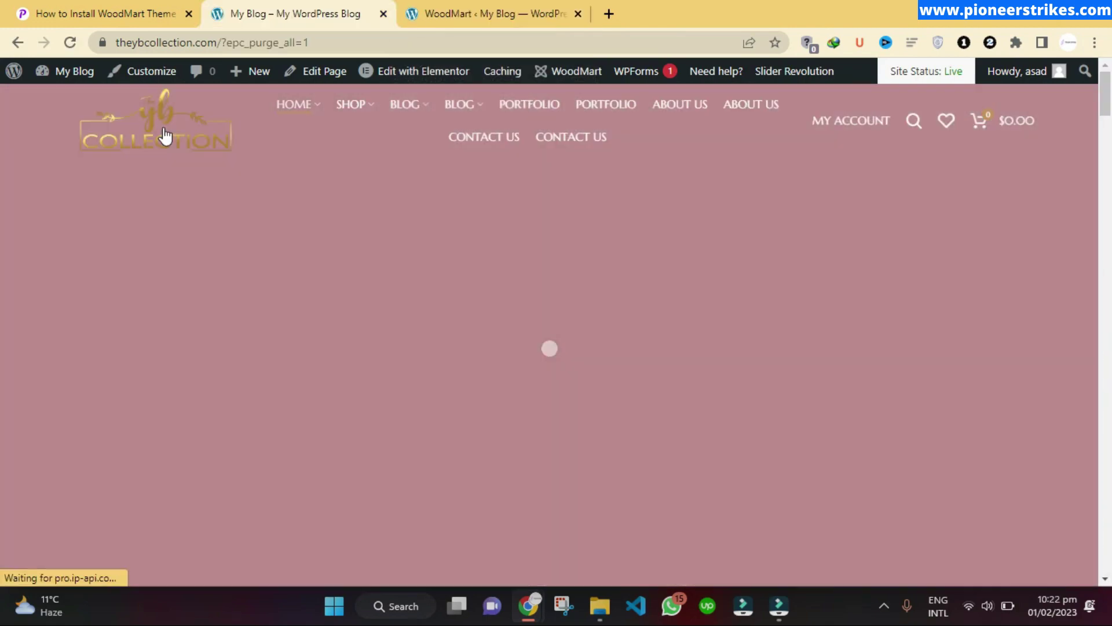
scroll(297, 335, "down", 1)
scroll(297, 334, "down", 15)
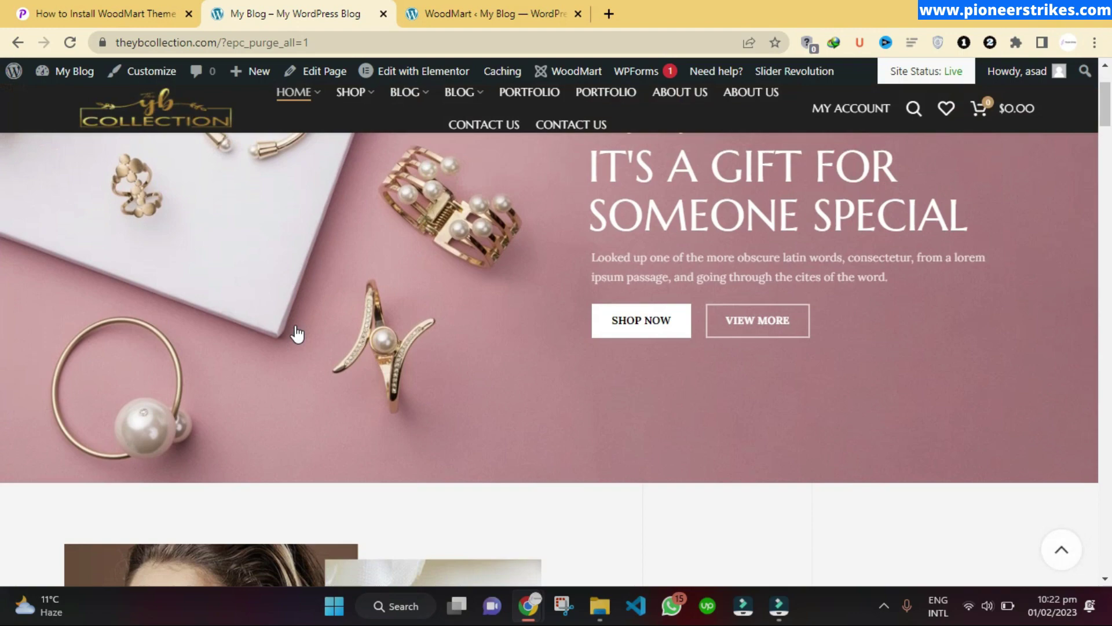
scroll(297, 334, "up", 20)
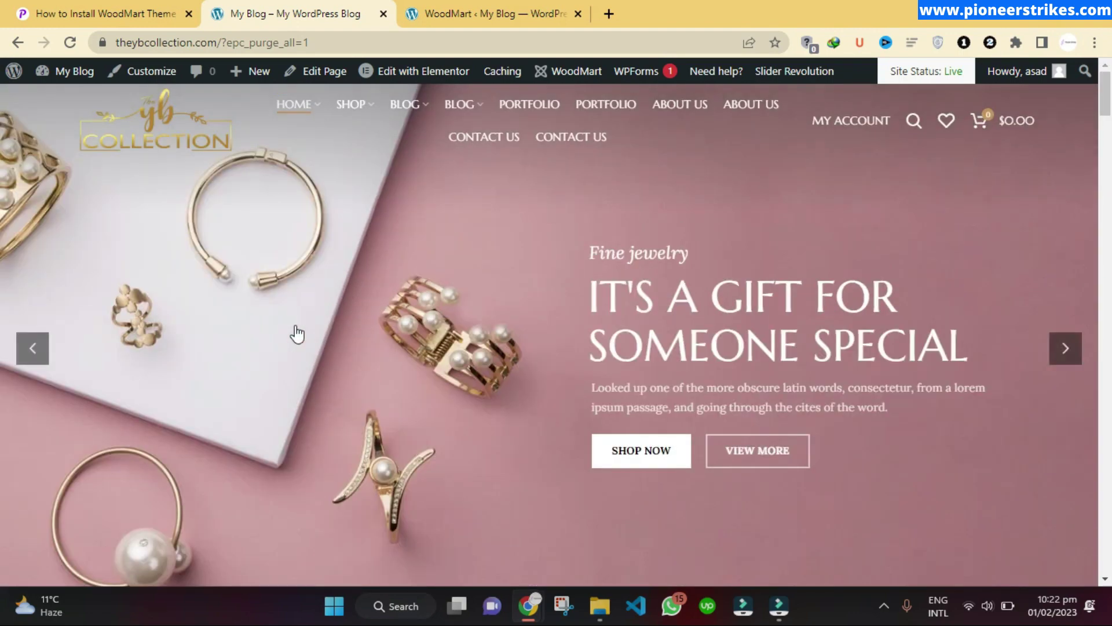
scroll(296, 333, "down", 5)
scroll(407, 162, "up", 6)
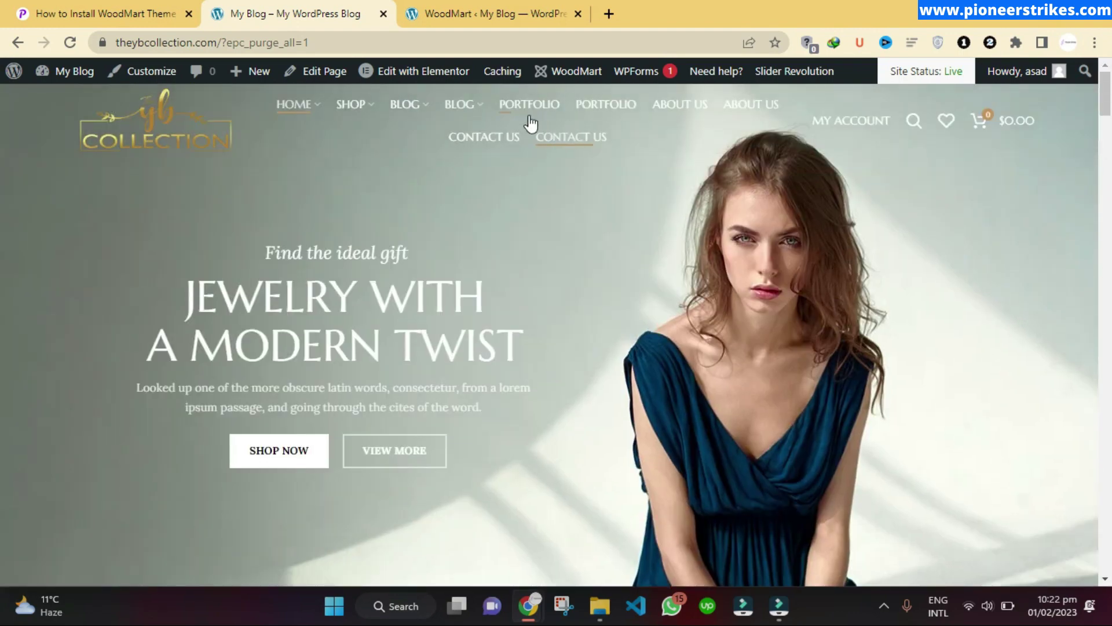
- Return to the WoodMart header builder in the admin
left_click(511, 7)
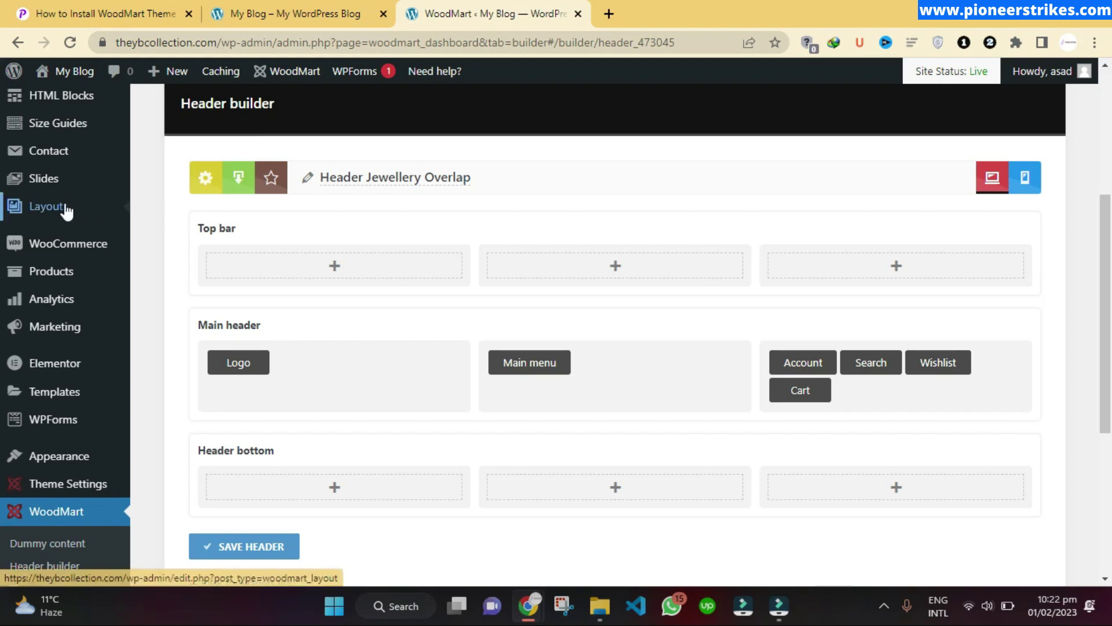
scroll(67, 211, "up", 5)
mouse_move(56, 259)
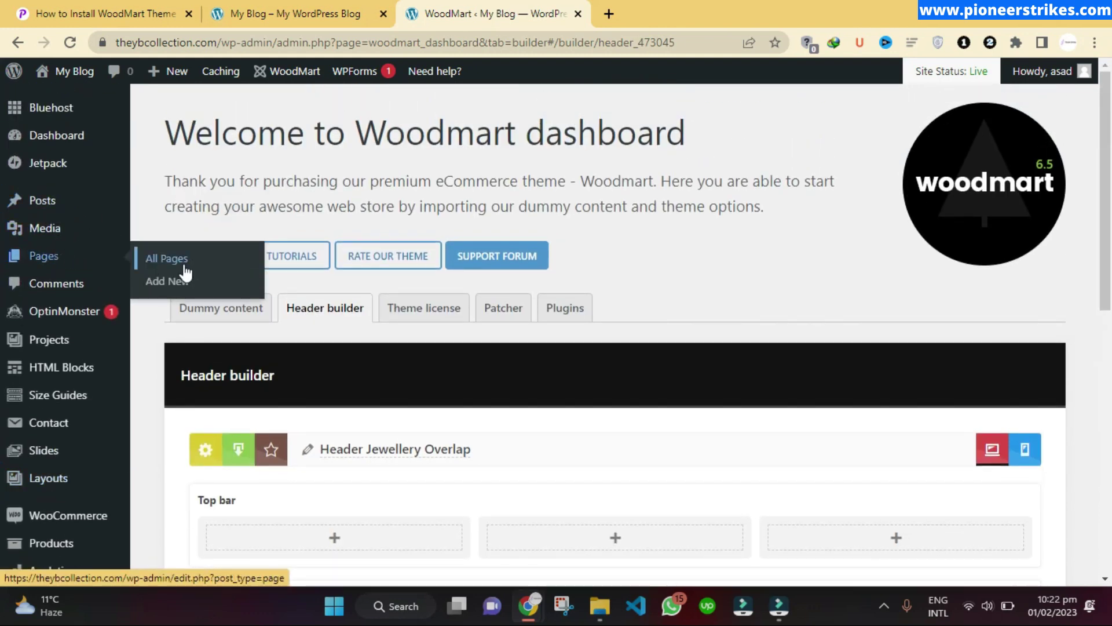
scroll(40, 449, "down", 4)
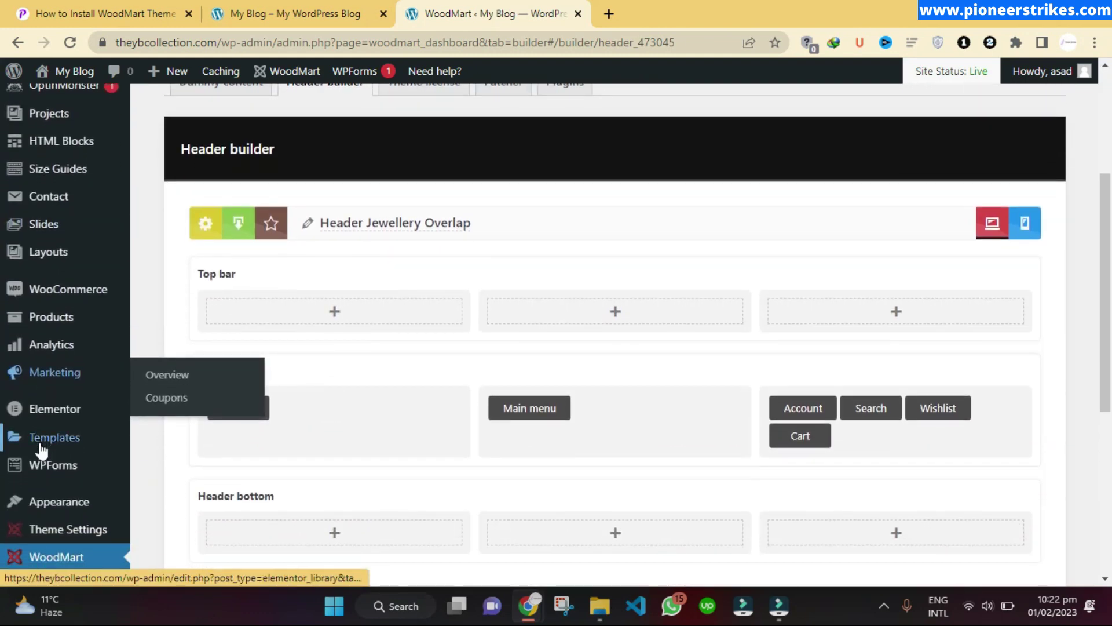
scroll(41, 449, "down", 2)
- Load the Main navigation menu in the Menus editor
mouse_move(48, 403)
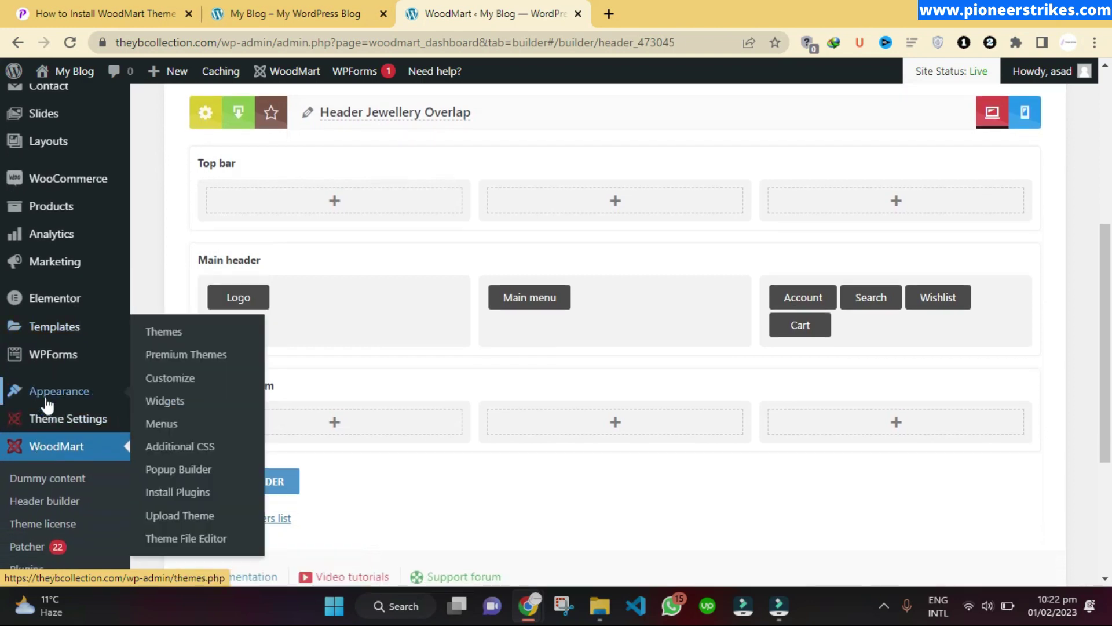
left_click(162, 426)
left_click(370, 200)
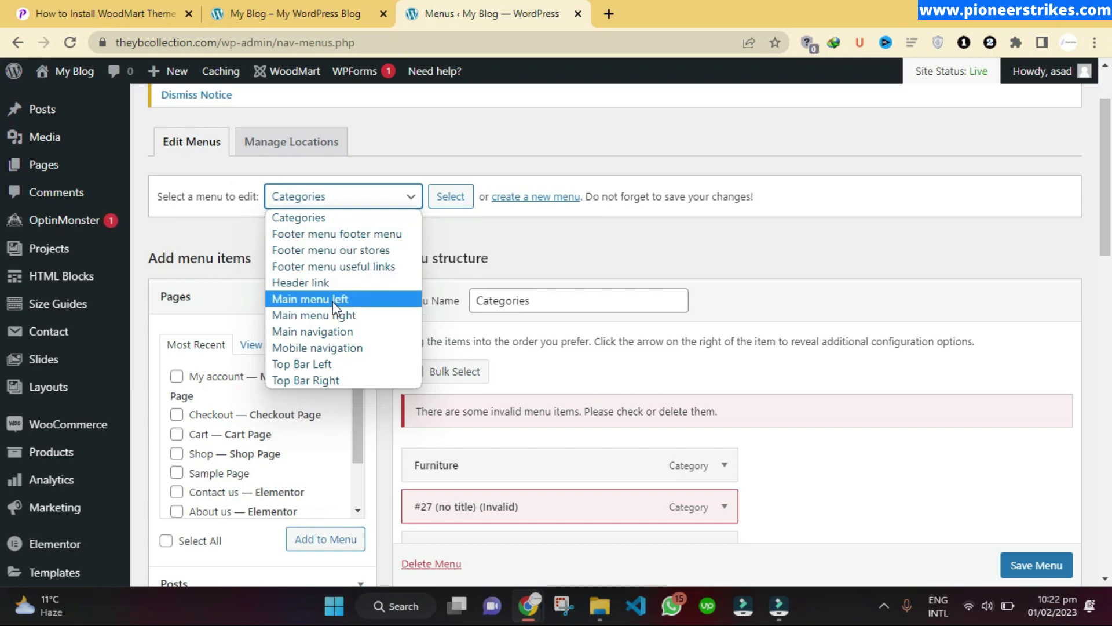
left_click(328, 336)
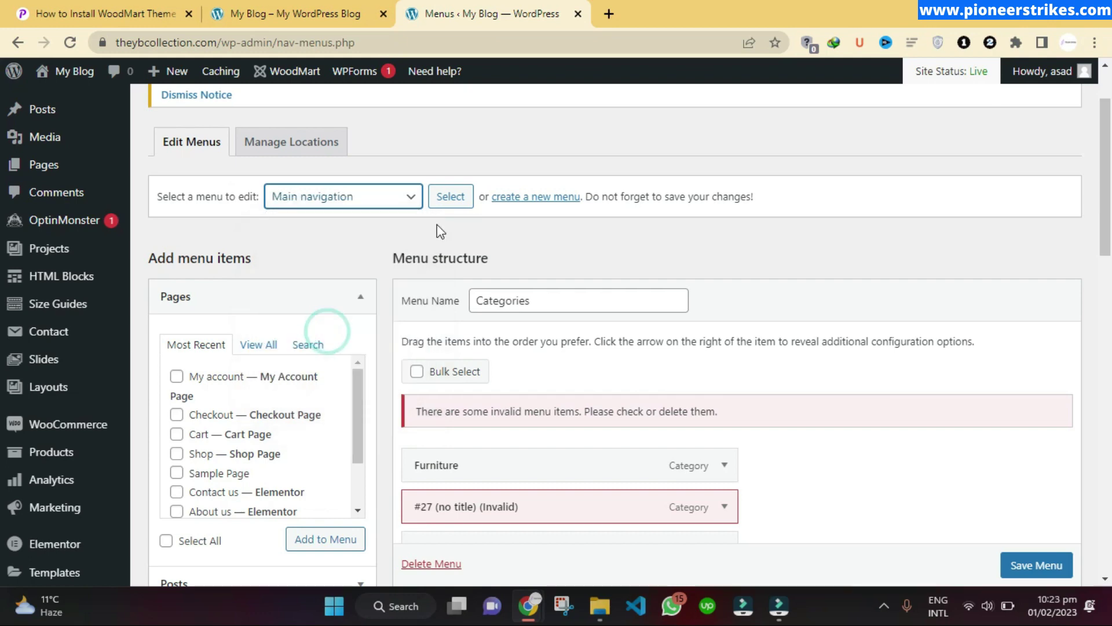
left_click(445, 206)
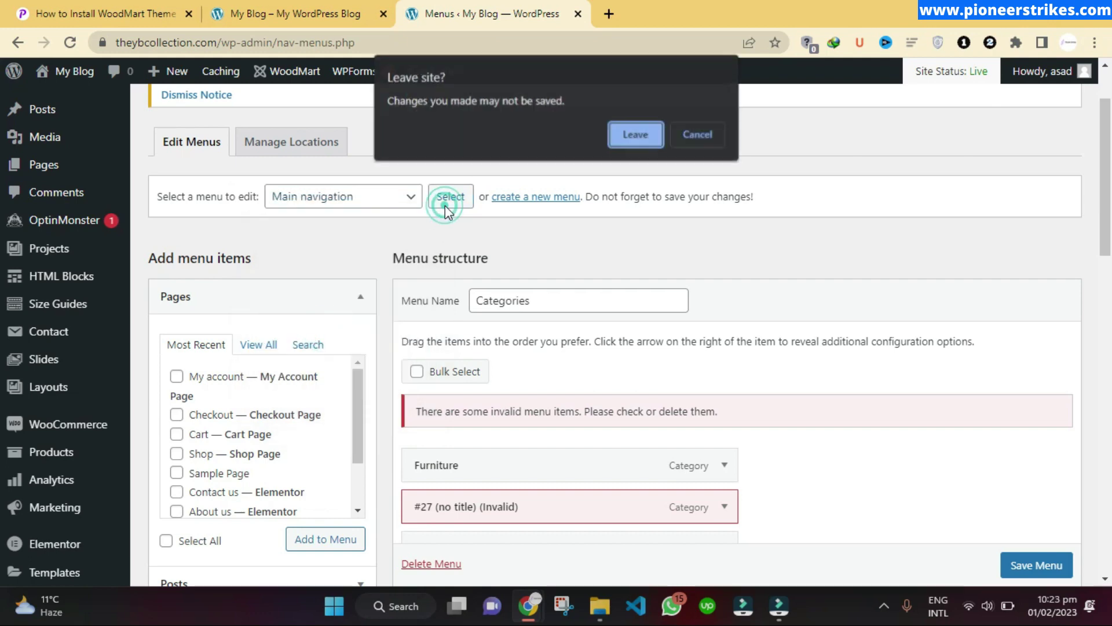
left_click(633, 129)
left_click(359, 13)
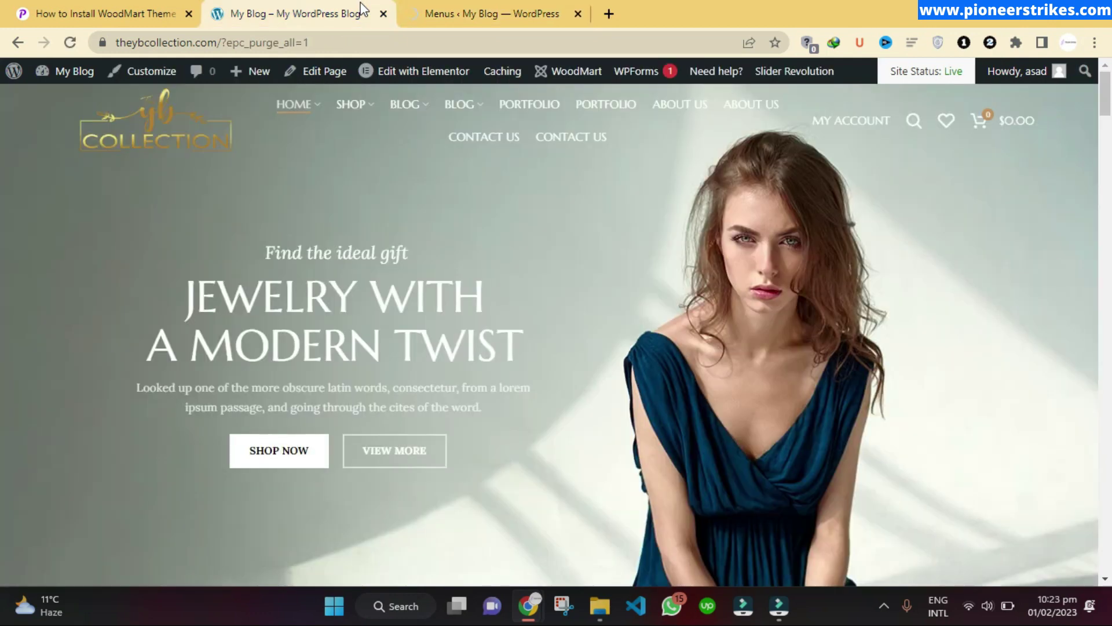
left_click(488, 3)
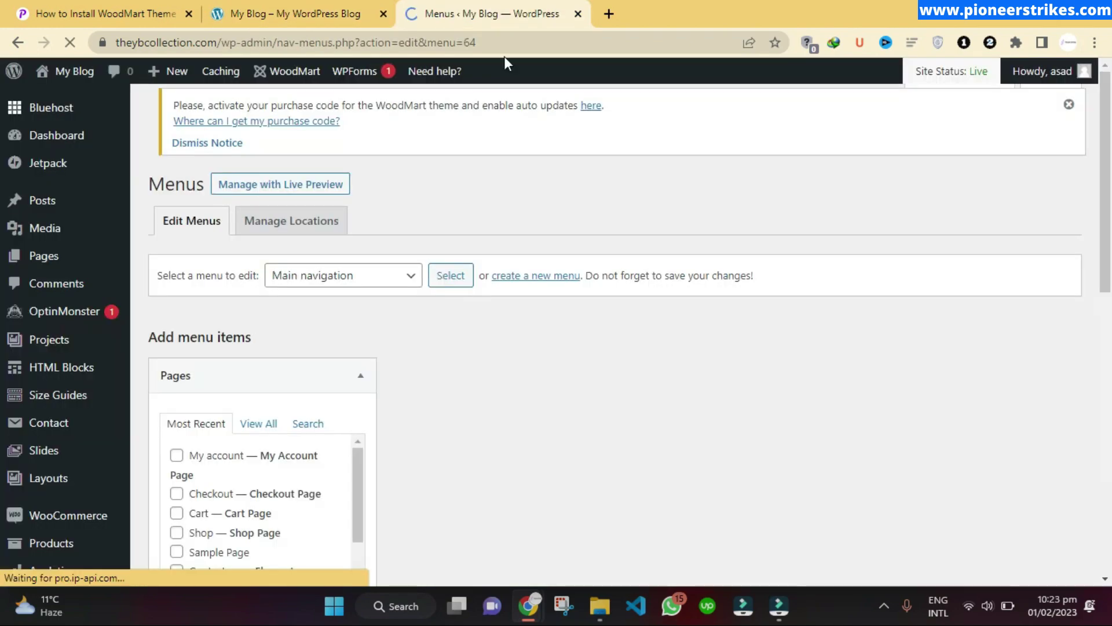
scroll(549, 348, "down", 4)
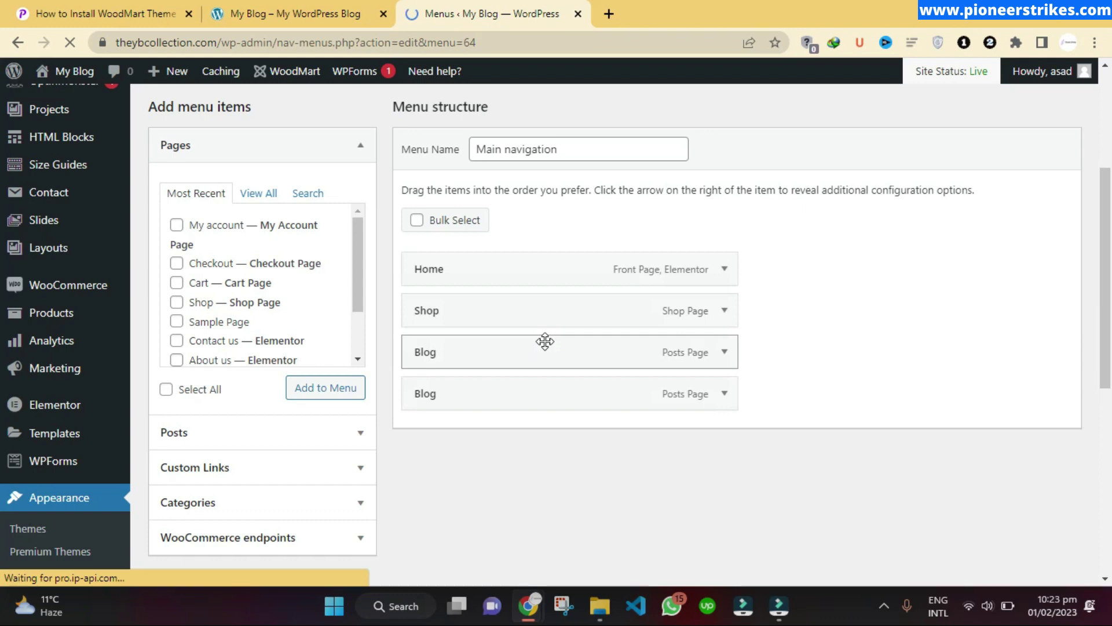
scroll(705, 385, "down", 1)
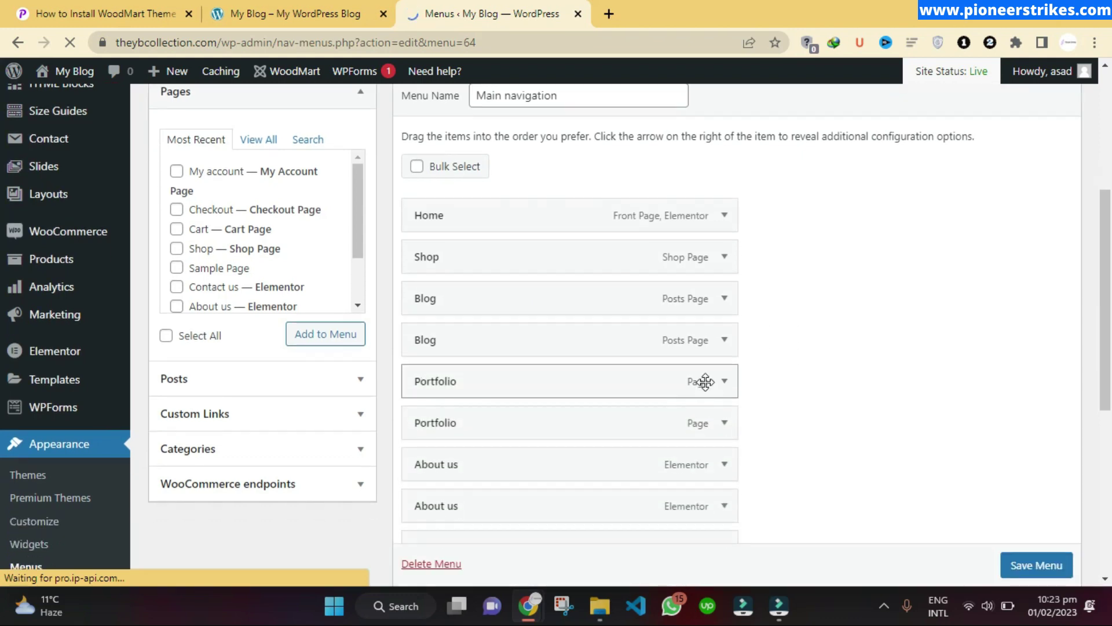
- Remove the duplicate Blog item from the menu
left_click(720, 310)
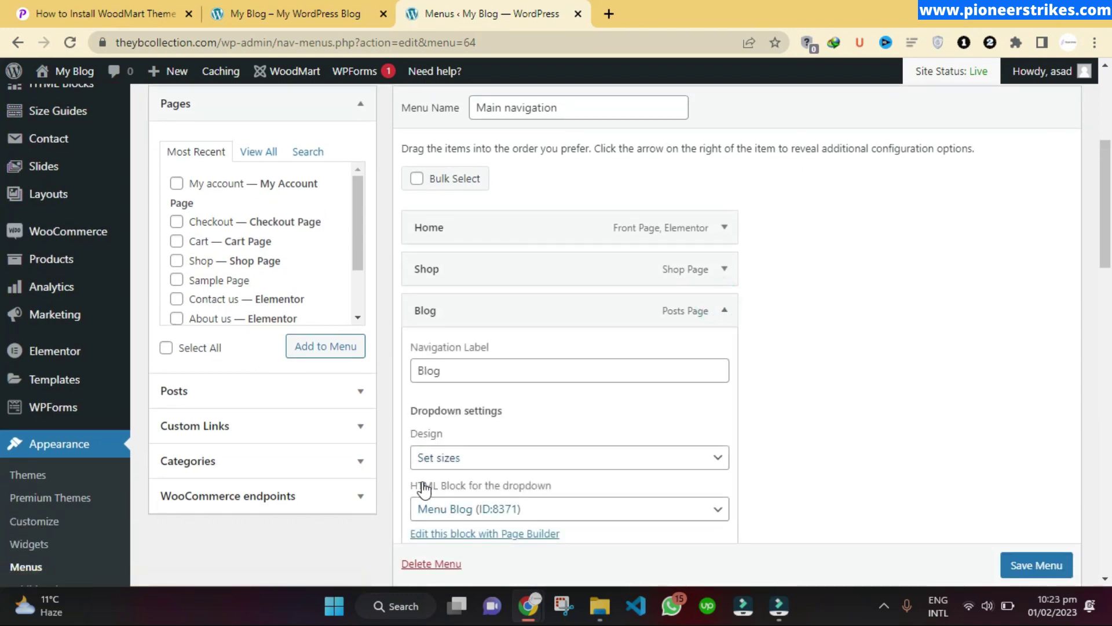
scroll(423, 486, "down", 2)
scroll(445, 502, "down", 7)
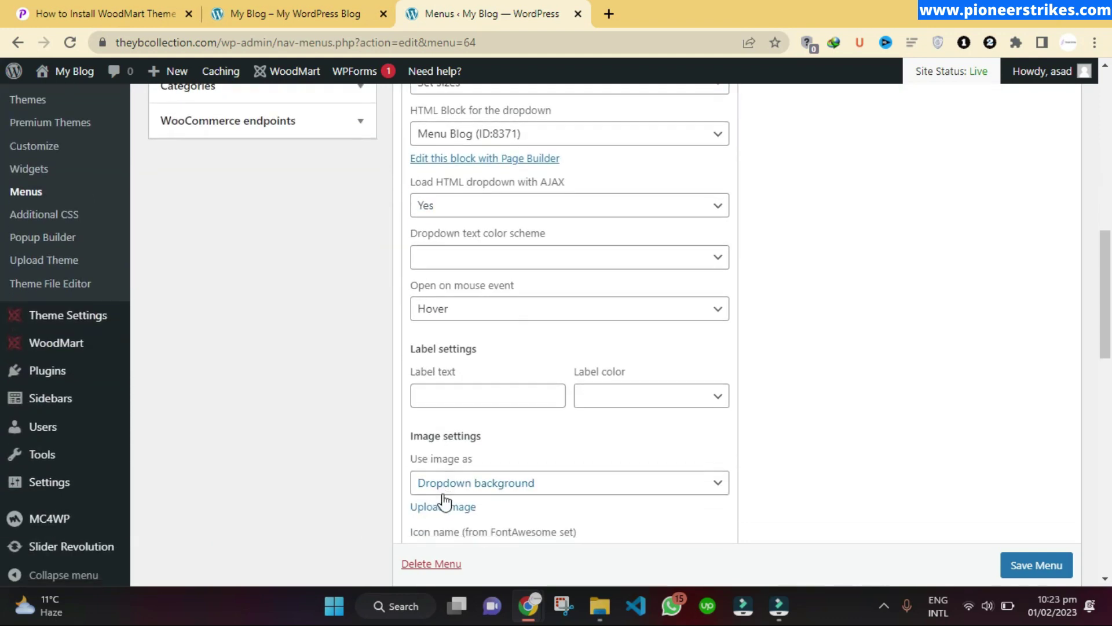
scroll(443, 493, "down", 5)
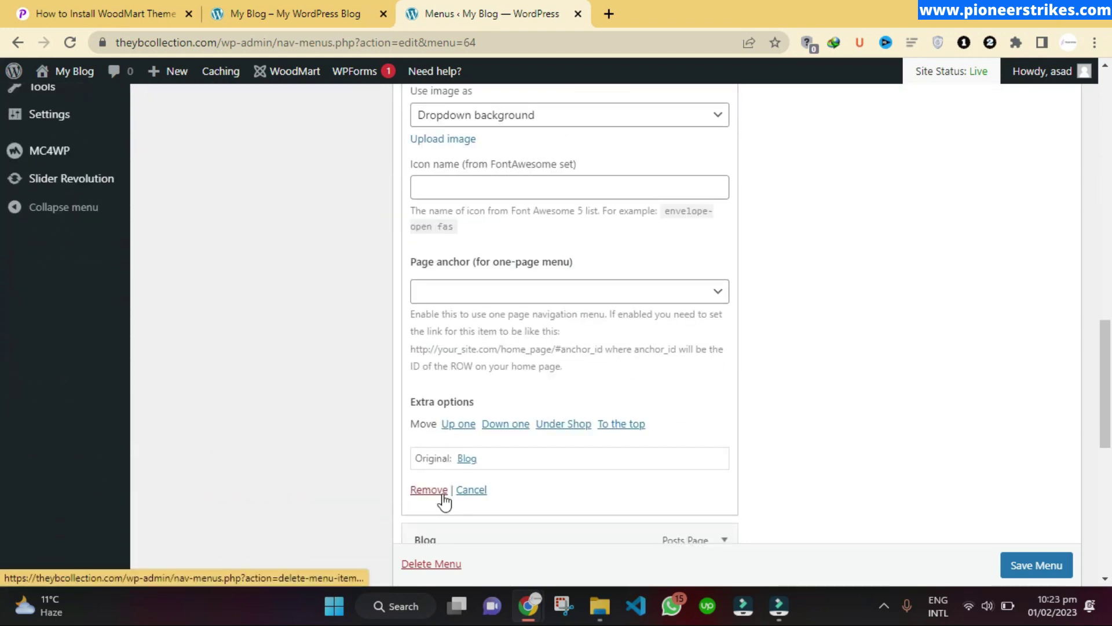
left_click(429, 460)
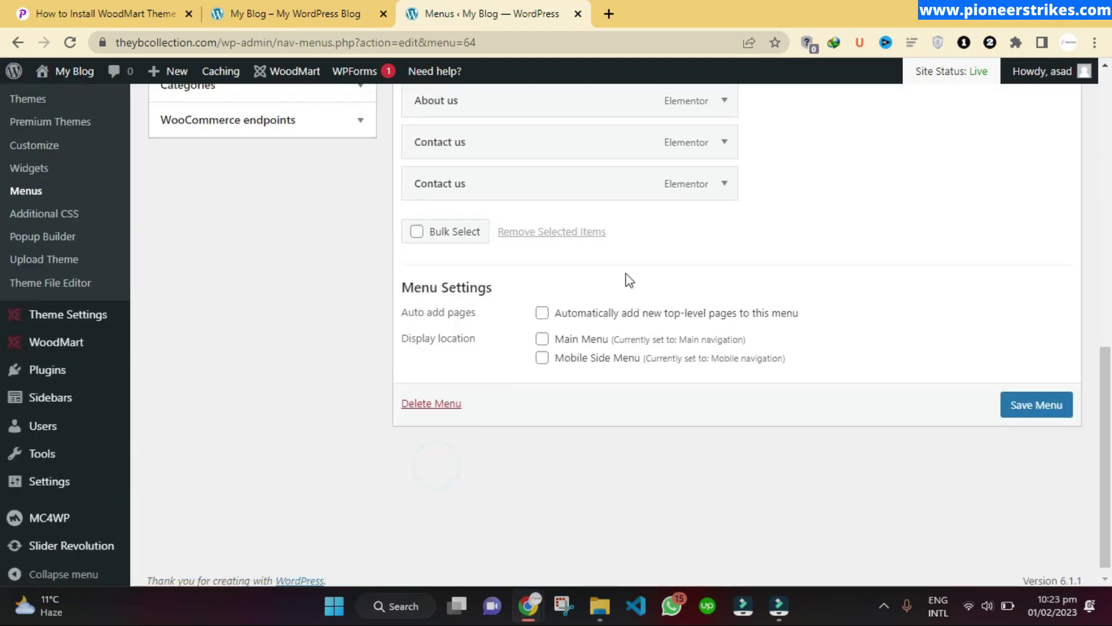
- Remove the duplicate About us item from the menu
scroll(625, 273, "up", 5)
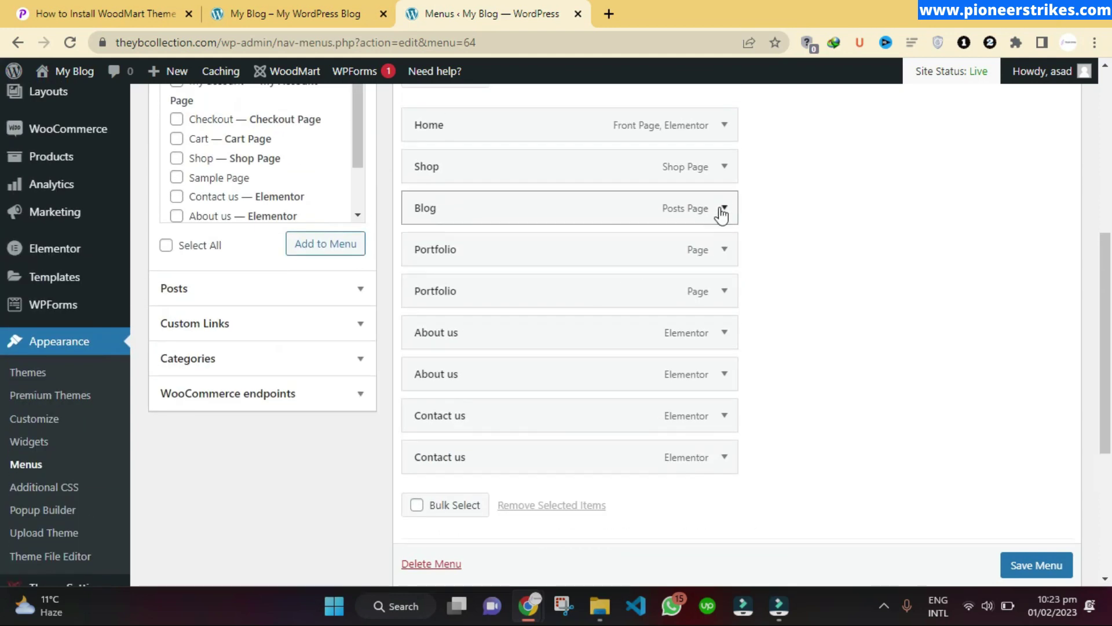
left_click(720, 255)
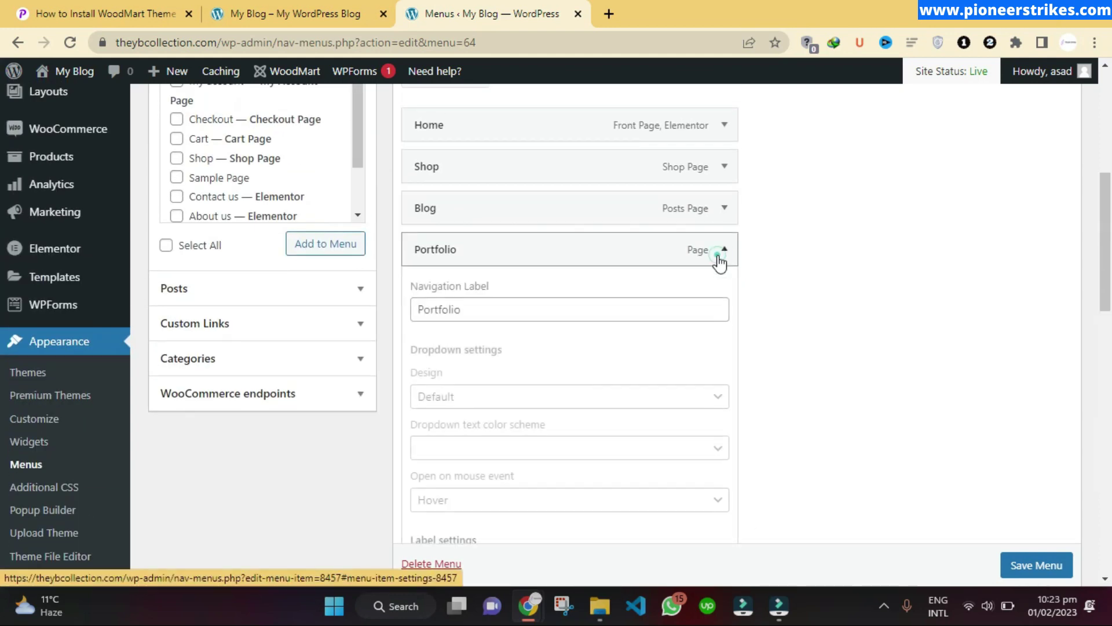
scroll(436, 536, "down", 10)
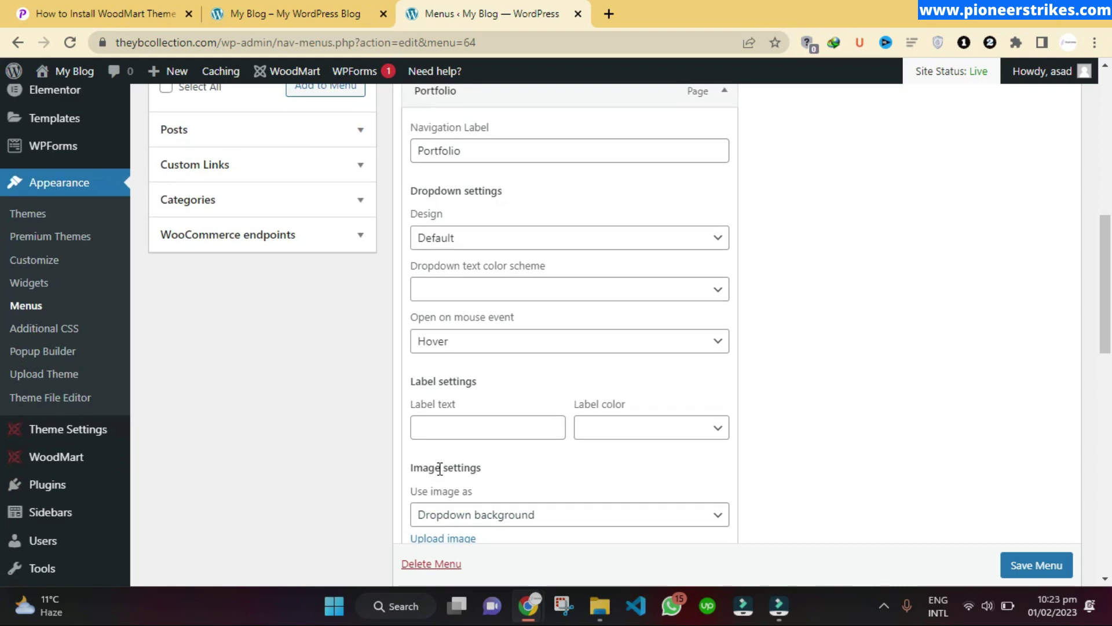
scroll(579, 312, "up", 5)
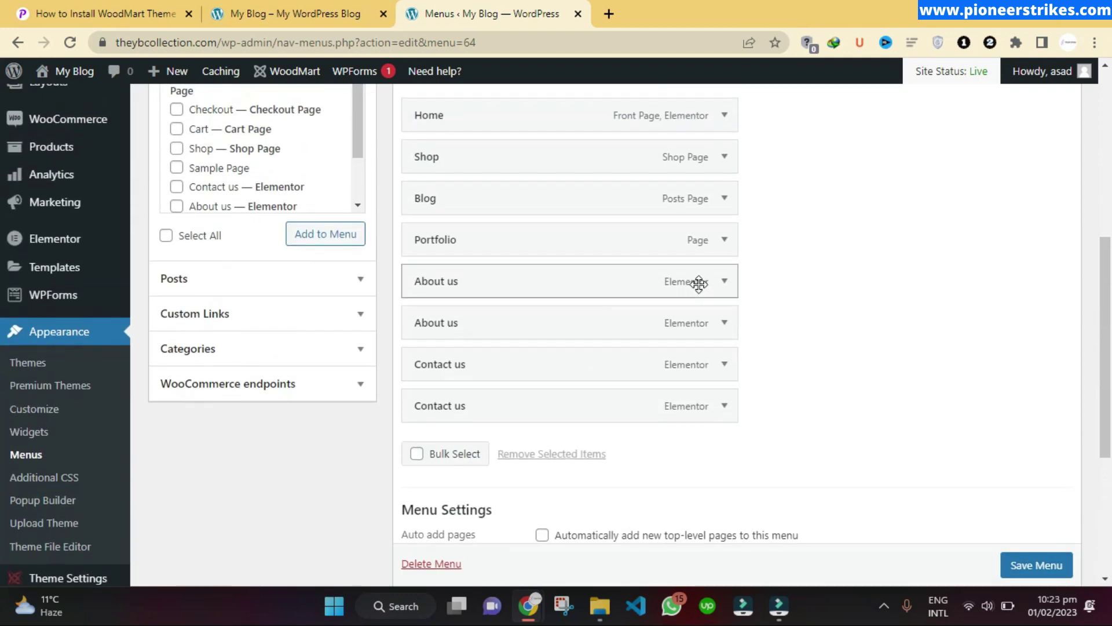
left_click(725, 283)
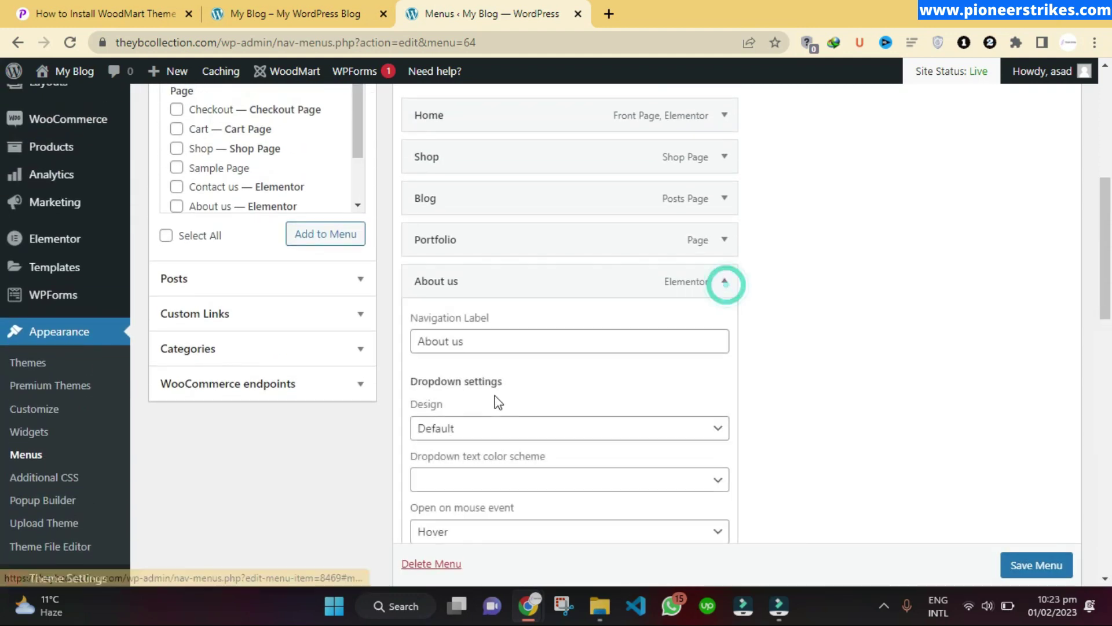
scroll(496, 398, "down", 4)
scroll(404, 508, "down", 10)
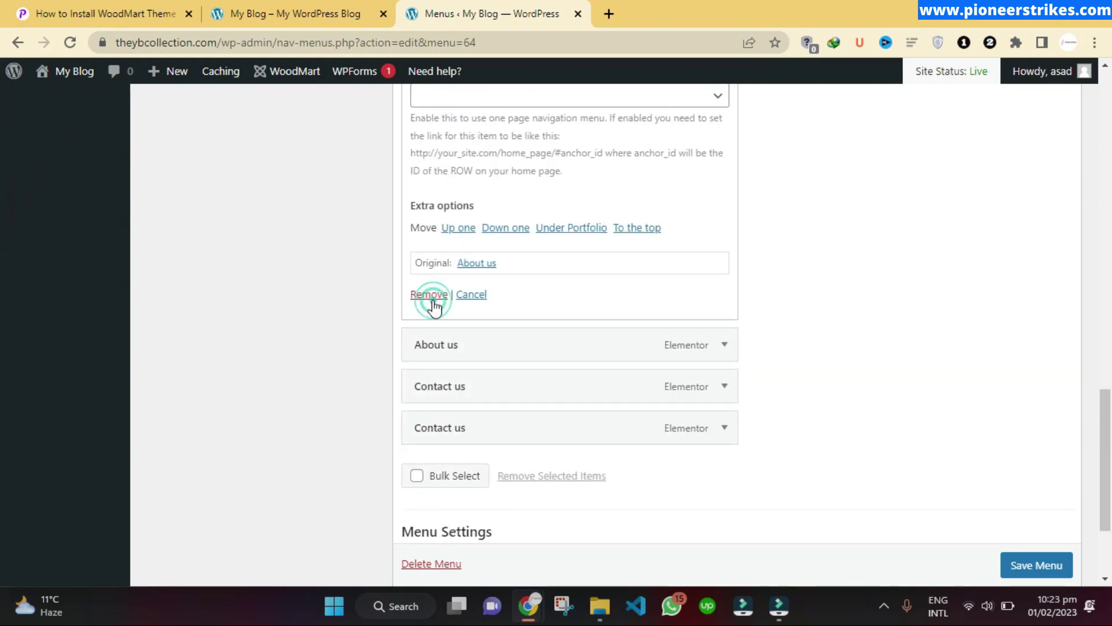
left_click(431, 295)
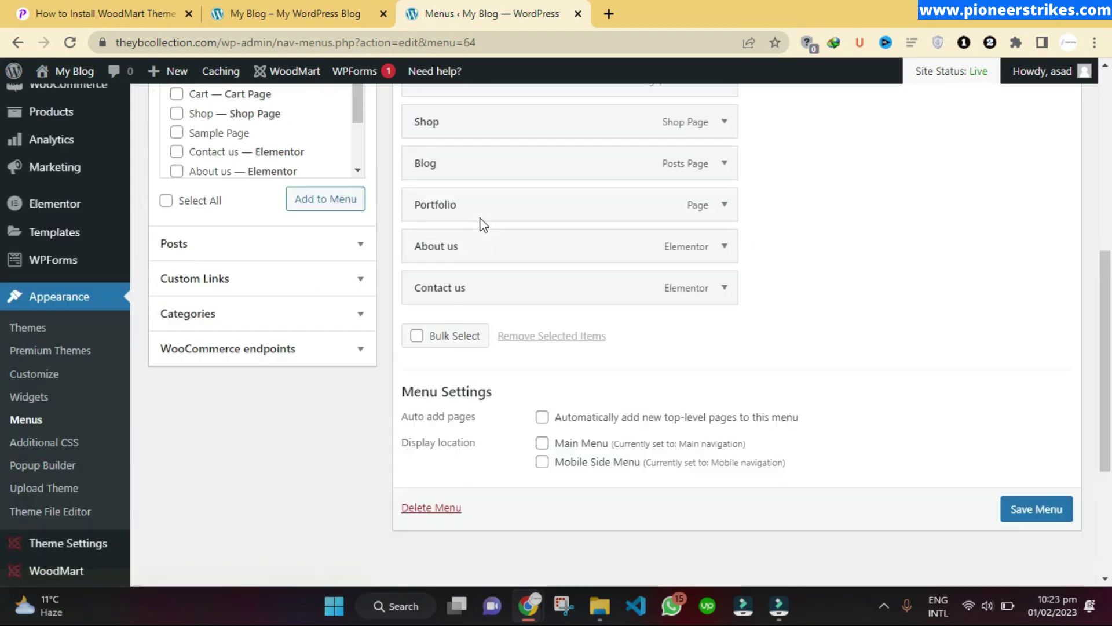
- Assign the menu to the Main Menu display location and save it
scroll(483, 224, "up", 5)
left_click(269, 270)
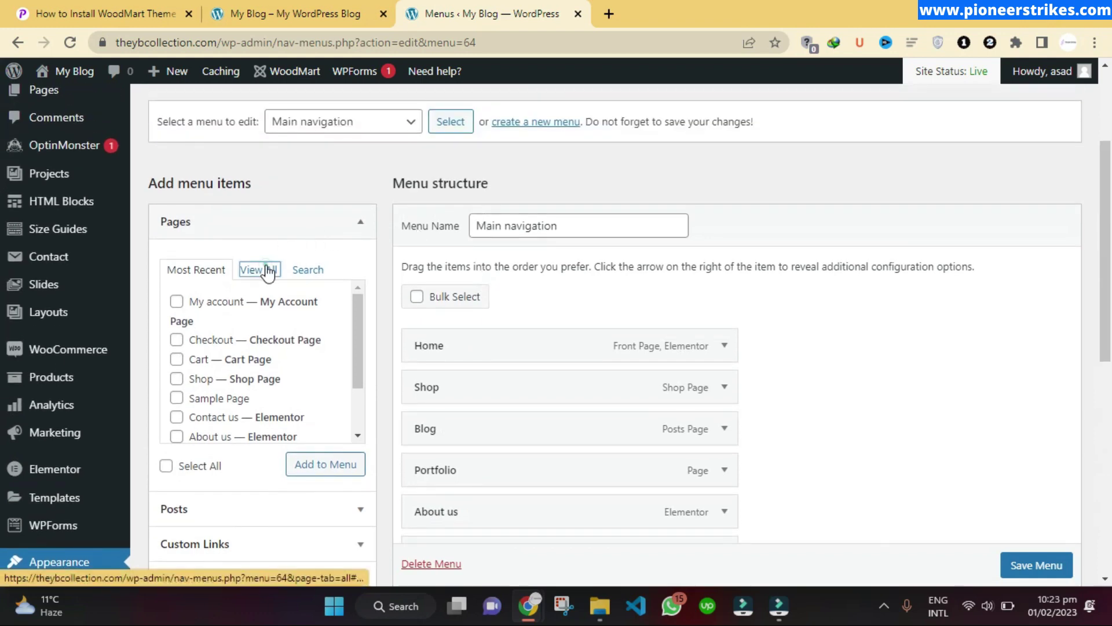
scroll(214, 379, "down", 3)
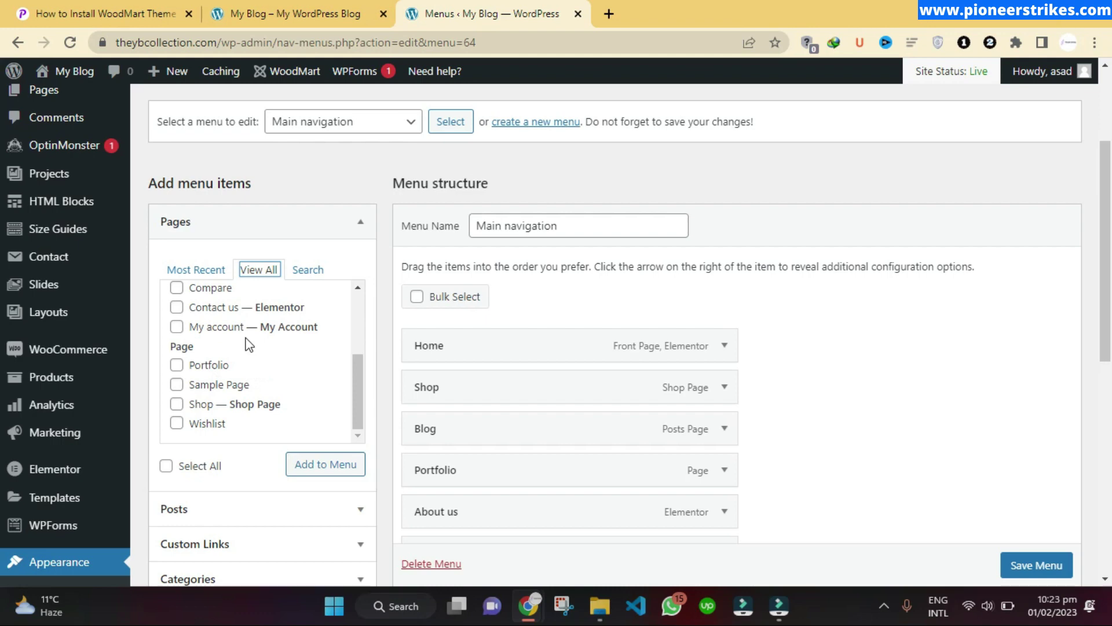
scroll(249, 344, "up", 3)
scroll(732, 349, "down", 5)
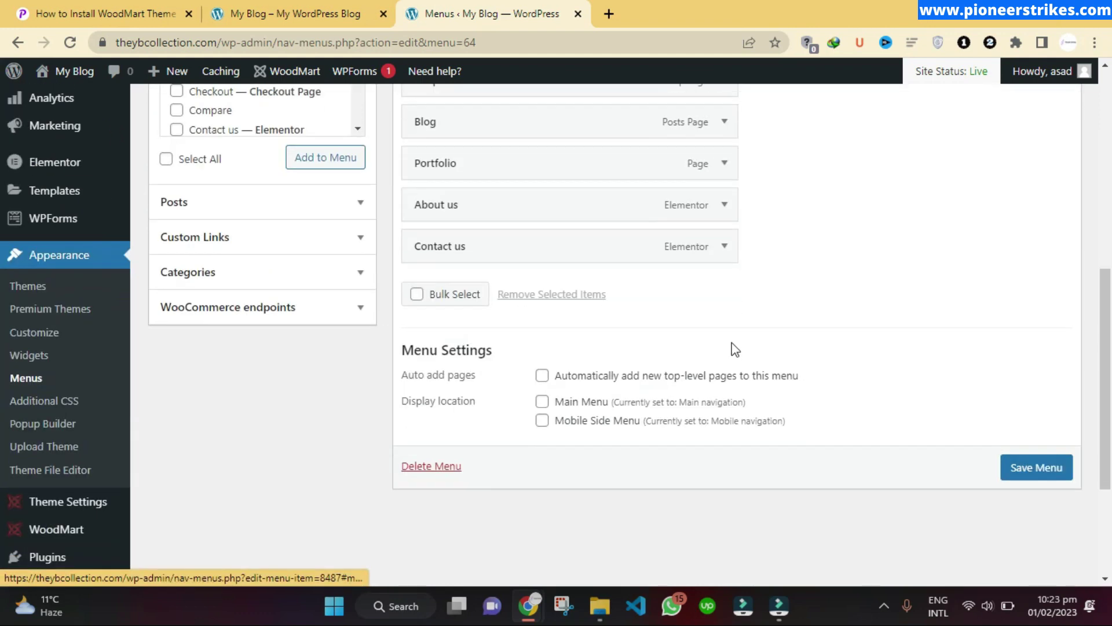
scroll(958, 405, "up", 3)
scroll(961, 409, "down", 1)
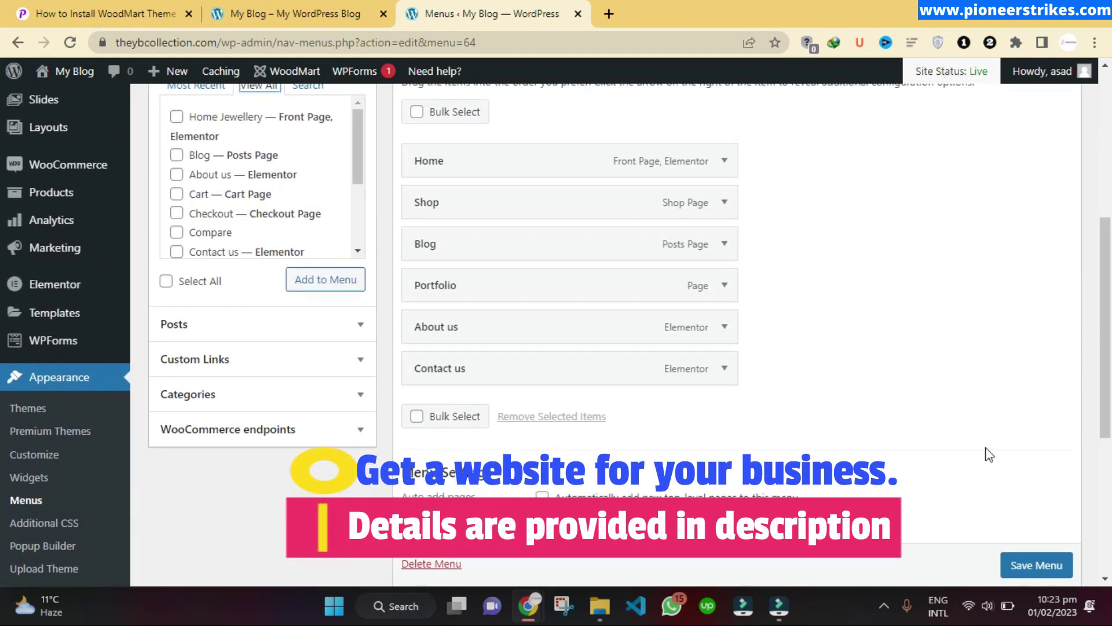
left_click(1061, 563)
scroll(1063, 564, "down", 1)
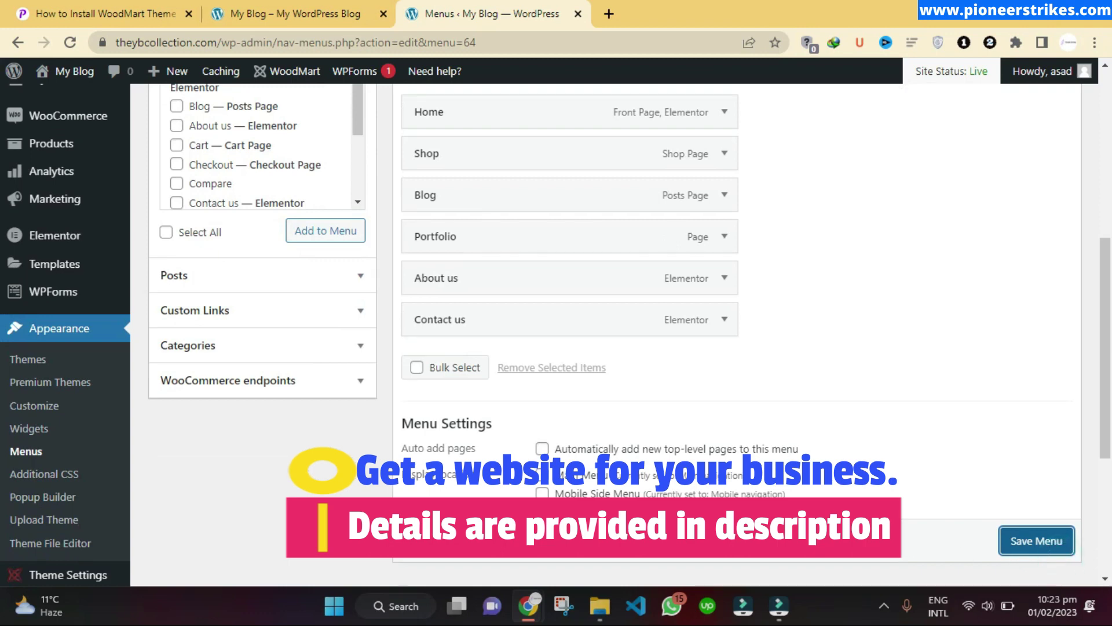
left_click(541, 474)
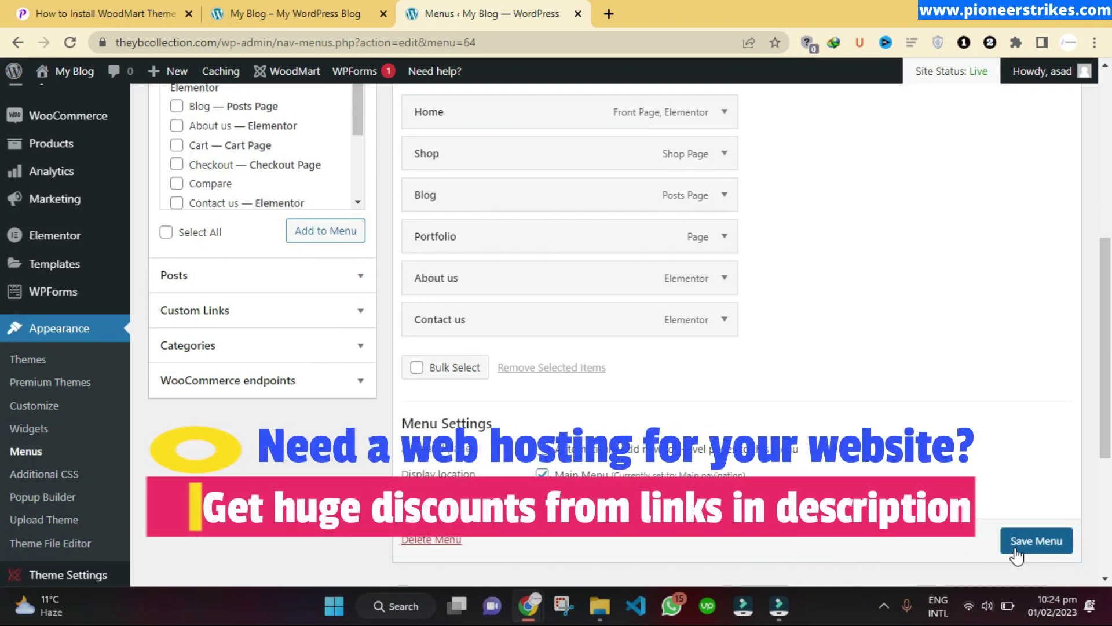
scroll(1024, 555, "down", 1)
left_click(1034, 510)
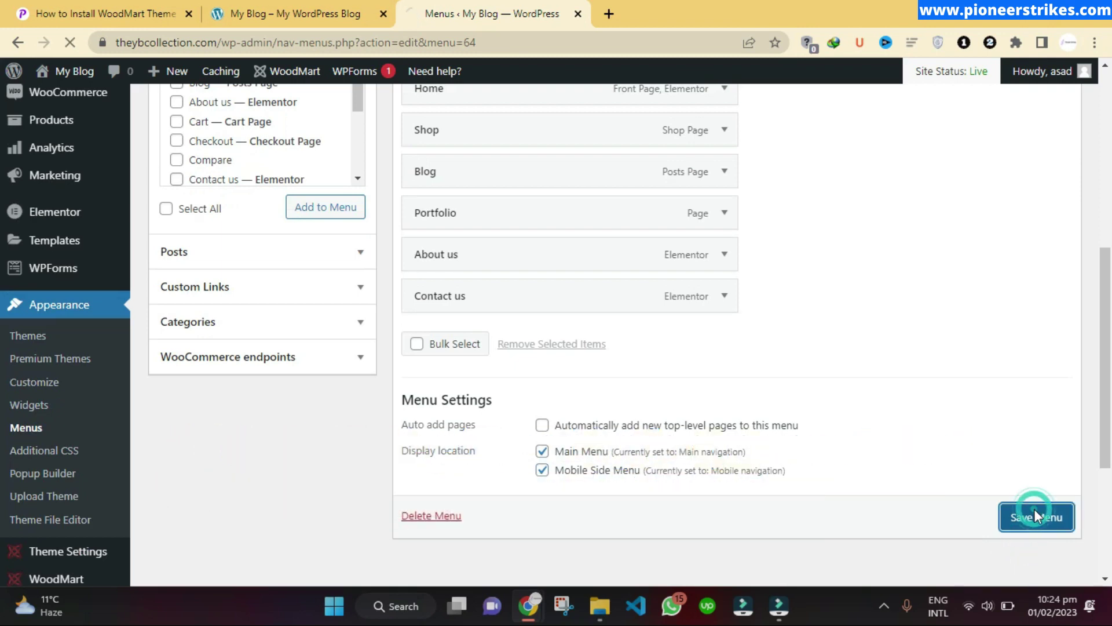
- Reload the storefront to verify the single-entry menu and Blog mega menu
left_click(308, 11)
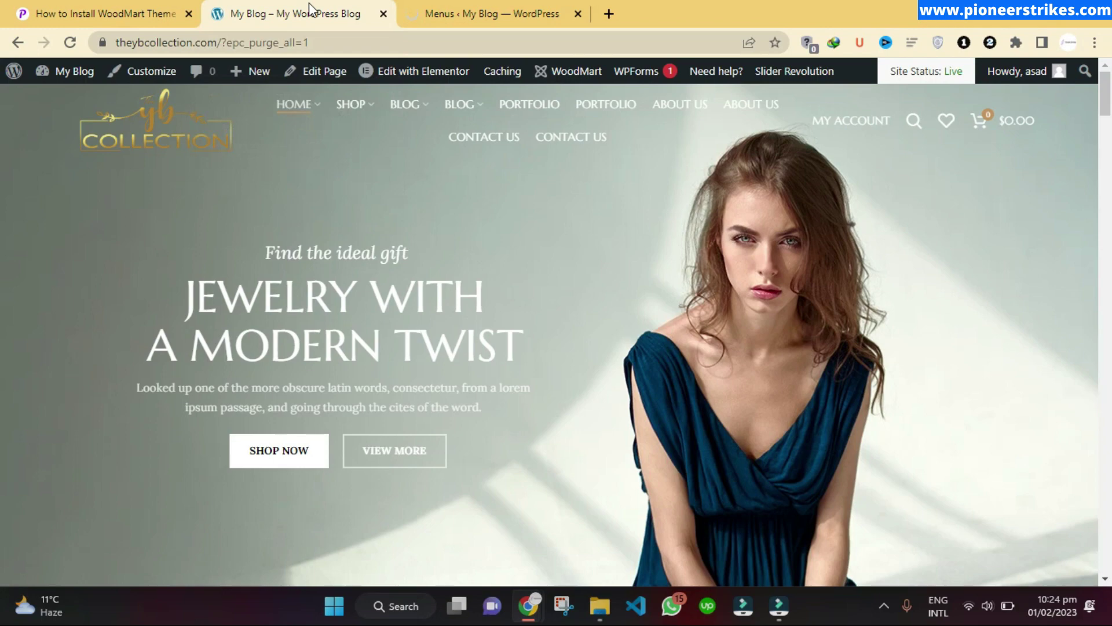
key("F5")
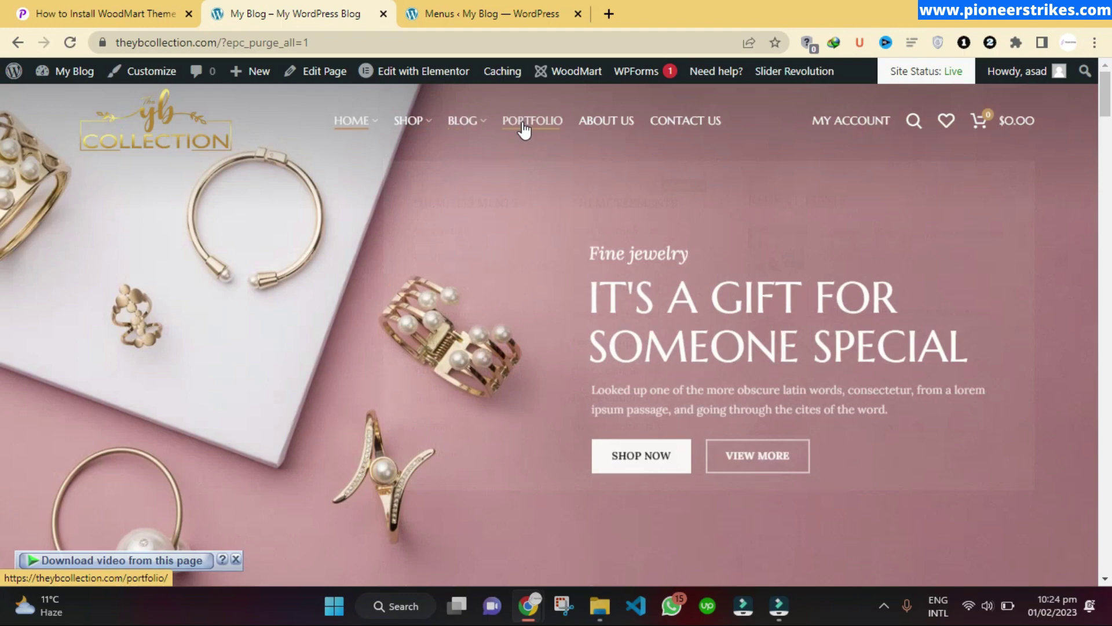
mouse_move(448, 133)
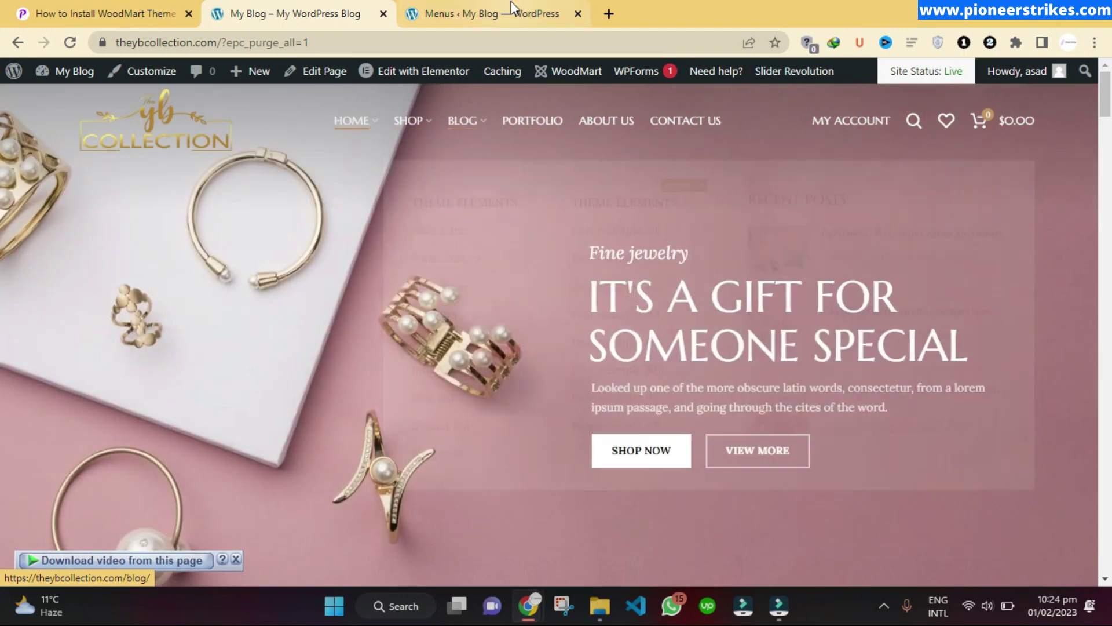
left_click(513, 8)
- Set the Home item's 'HTML Block for the dropdown' to None
scroll(527, 392, "down", 5)
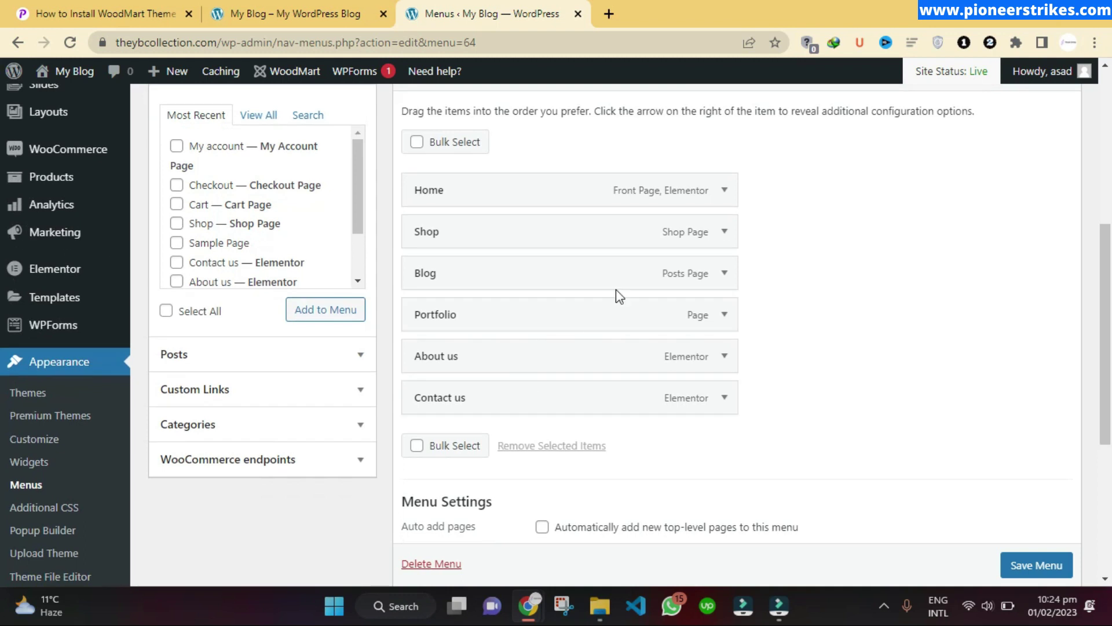
left_click(724, 192)
left_click(724, 191)
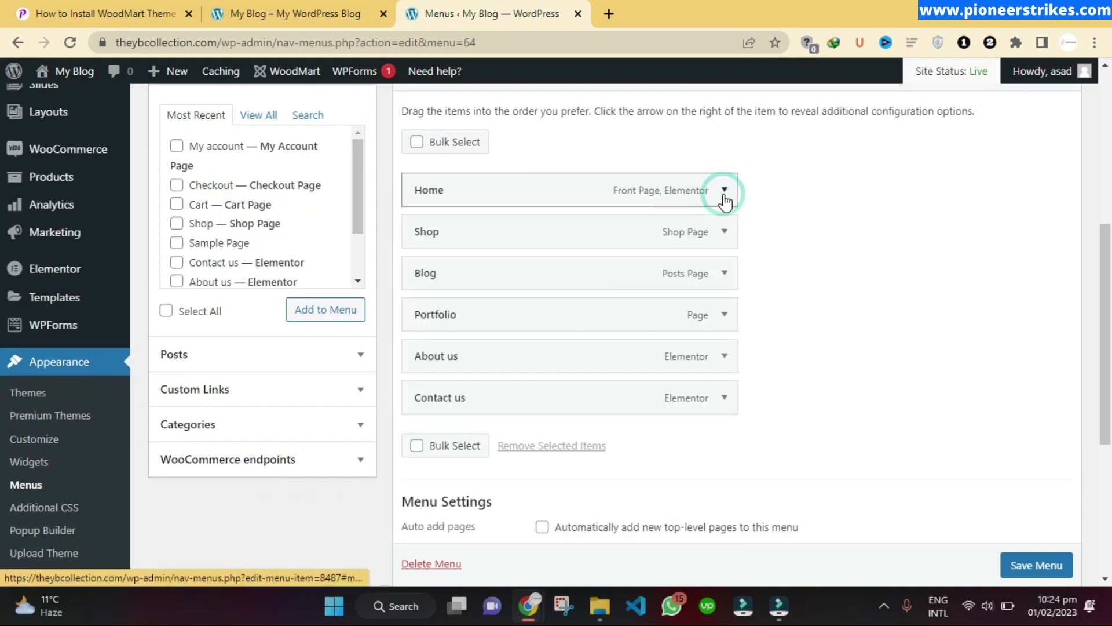
left_click(724, 191)
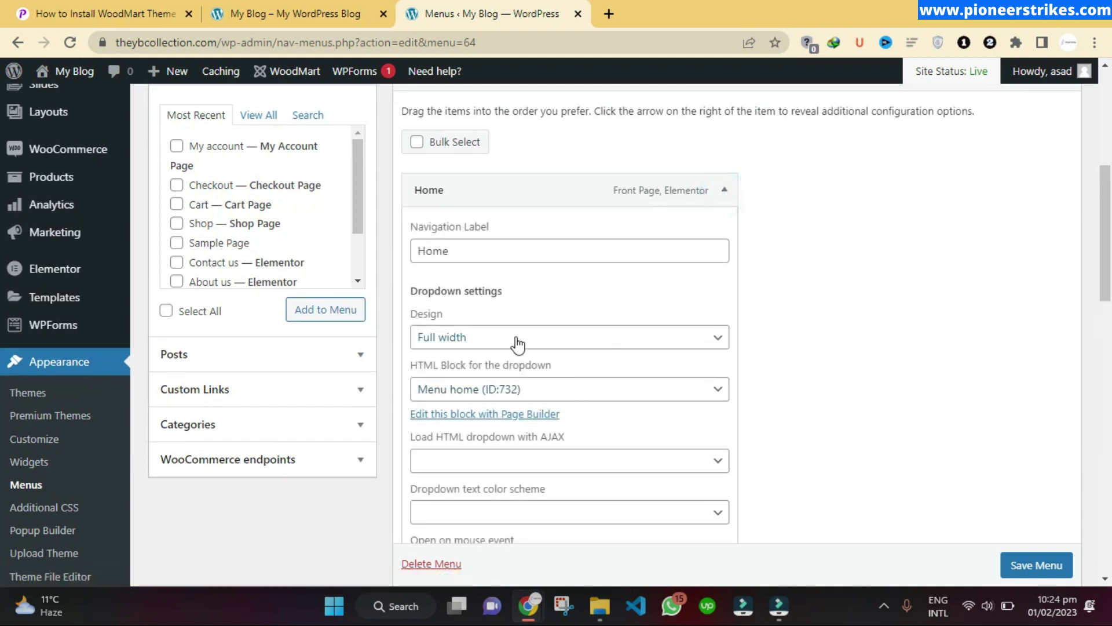
scroll(518, 345, "down", 1)
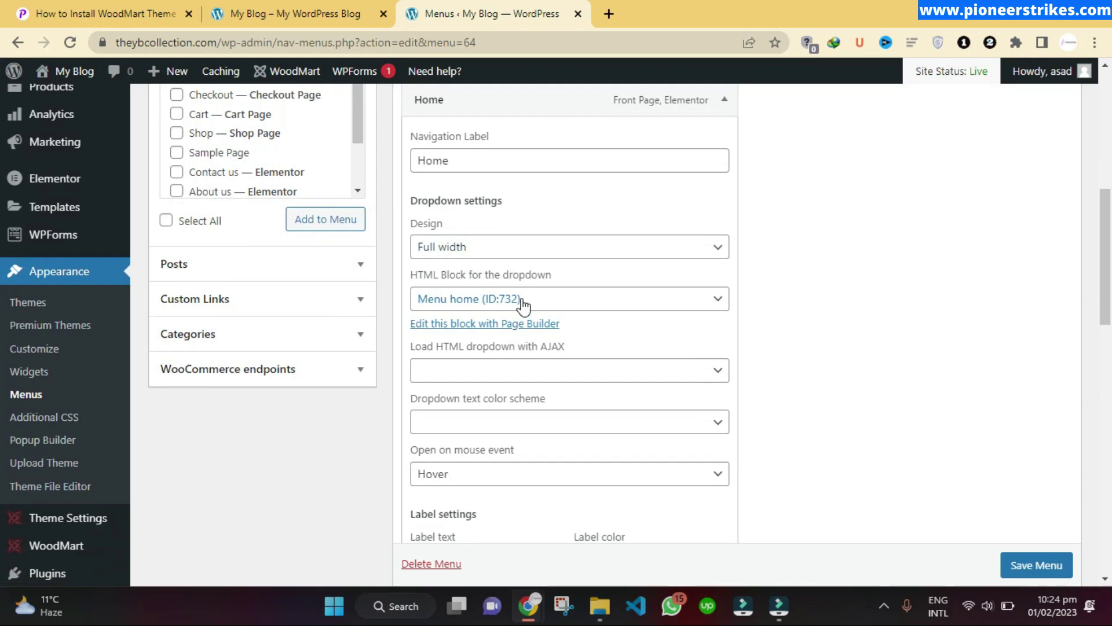
left_click(523, 301)
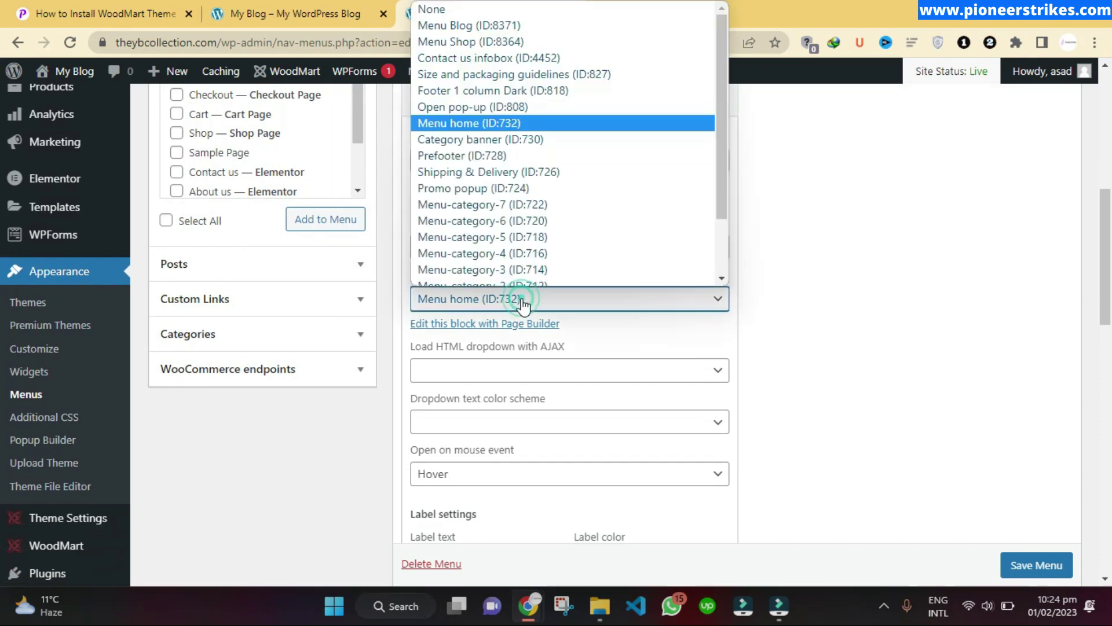
left_click(474, 13)
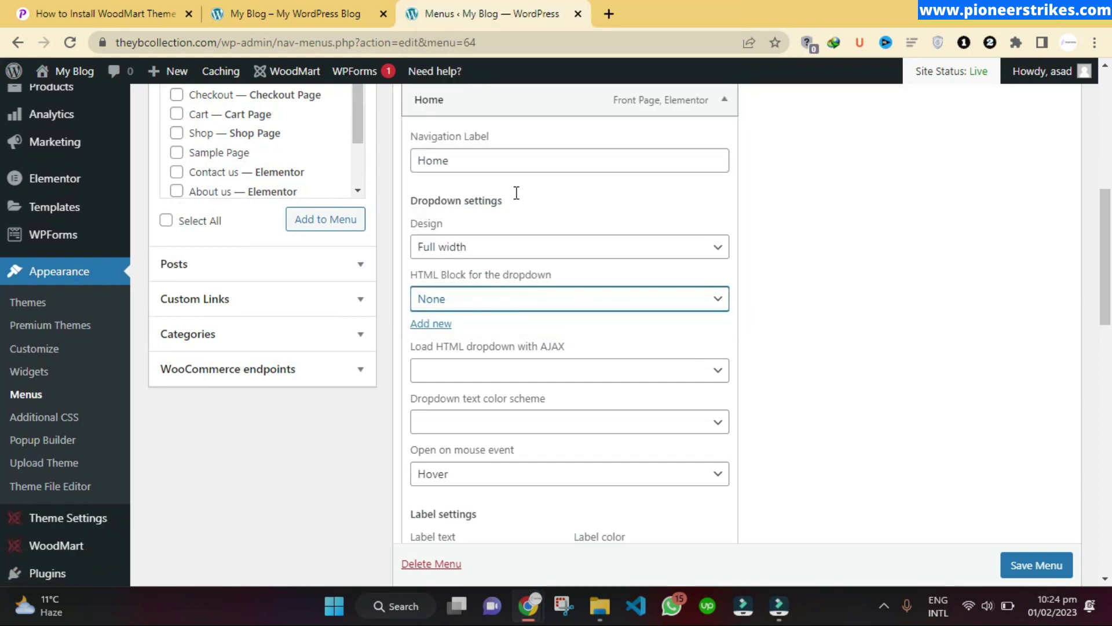
left_click(721, 105)
- Keep Shop's dropdown Full width and set its HTML Block to None
left_click(722, 146)
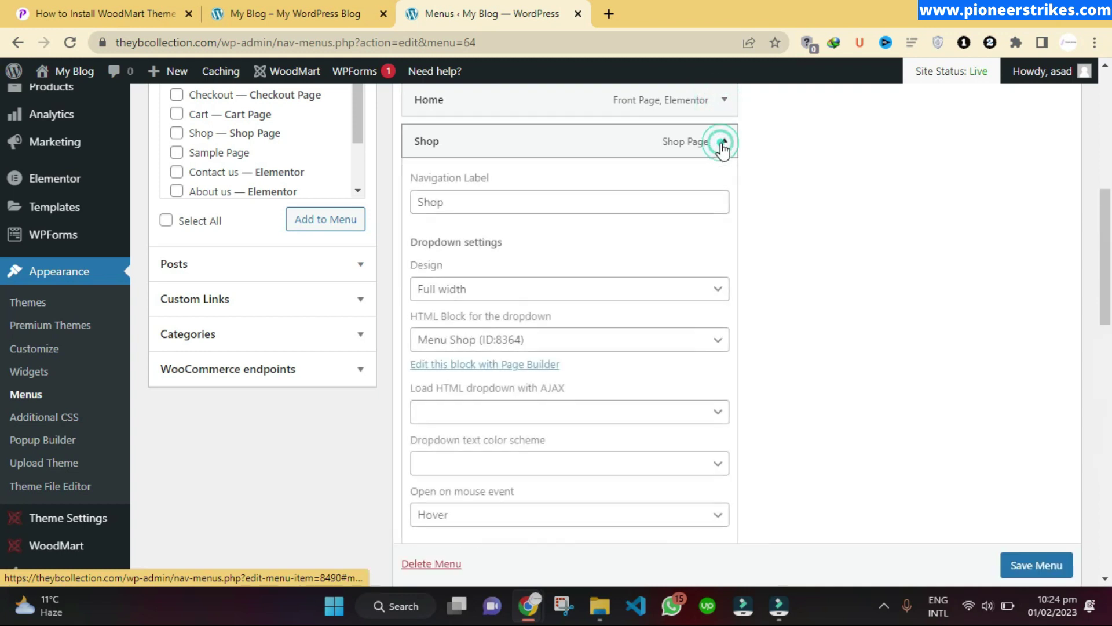
left_click(473, 293)
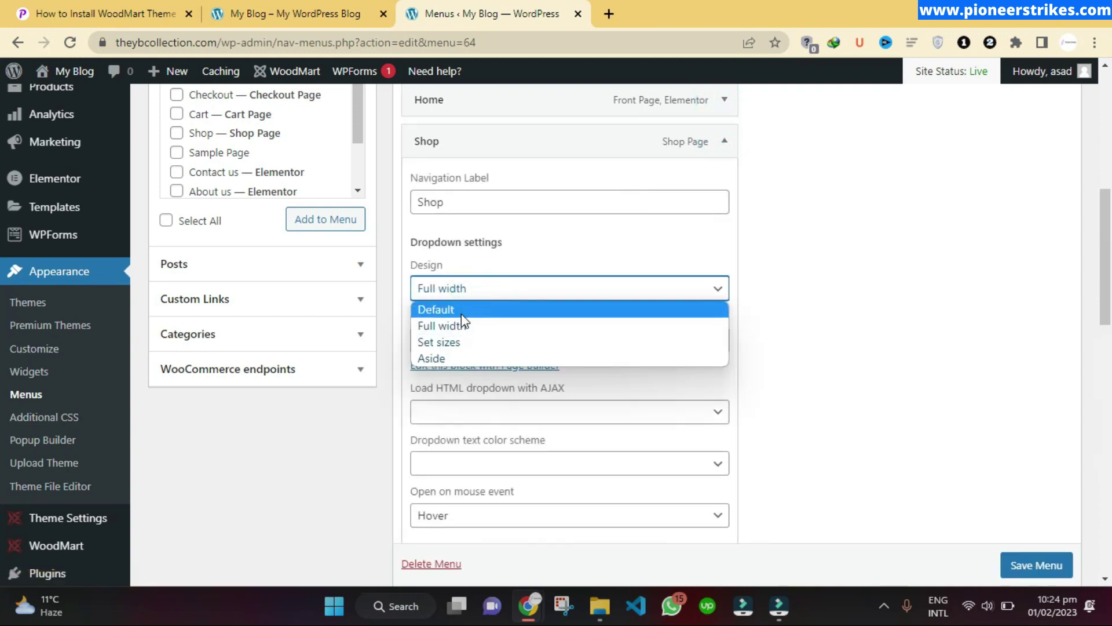
left_click(467, 290)
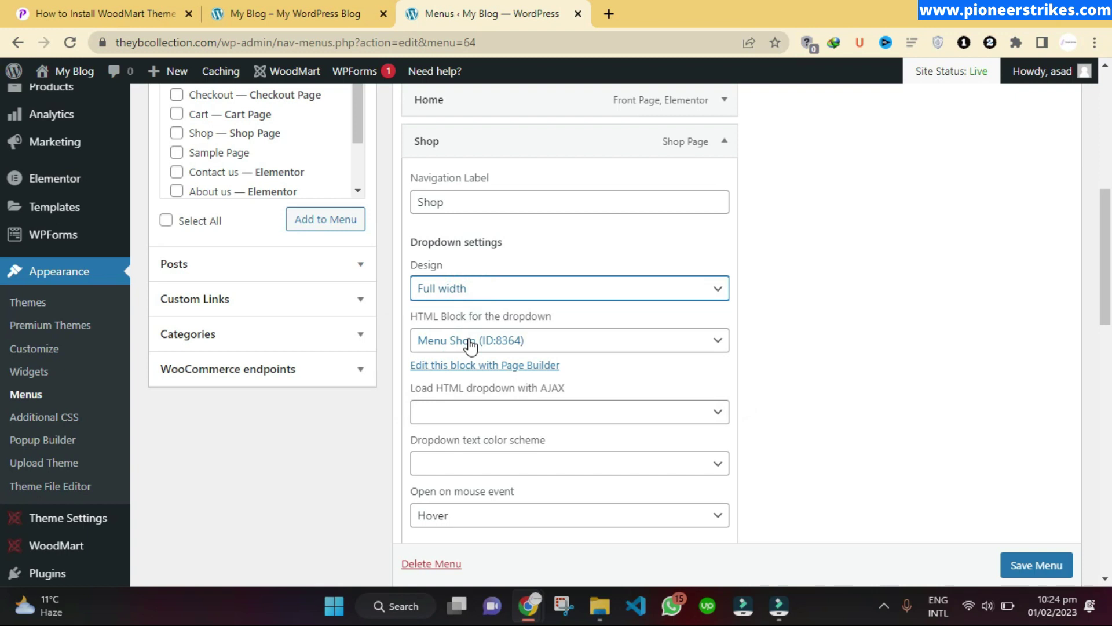
left_click(471, 339)
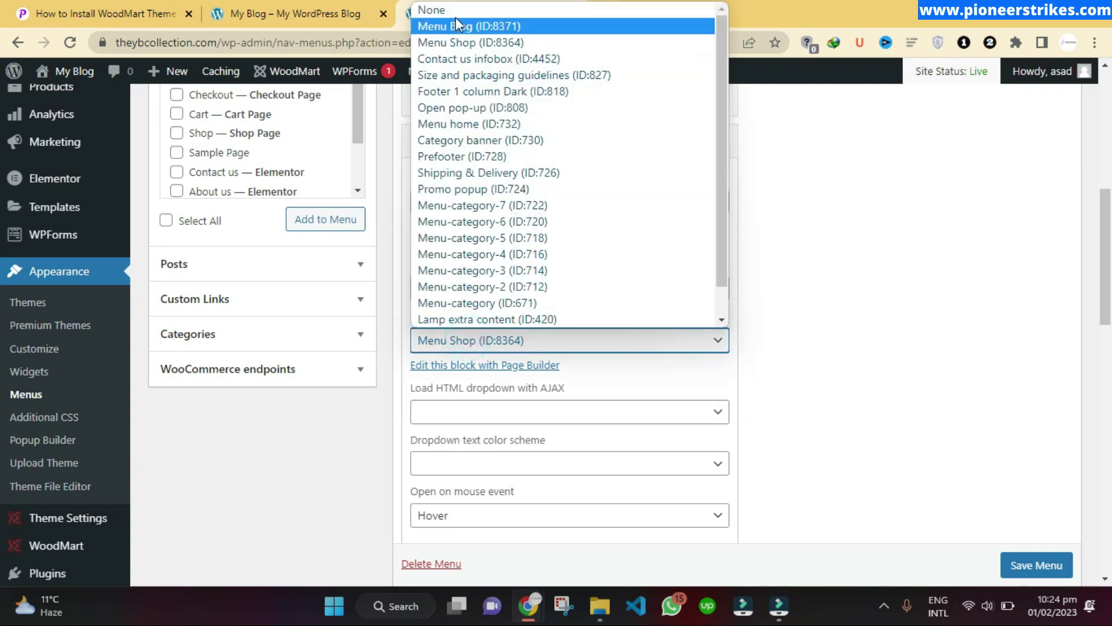
left_click(439, 10)
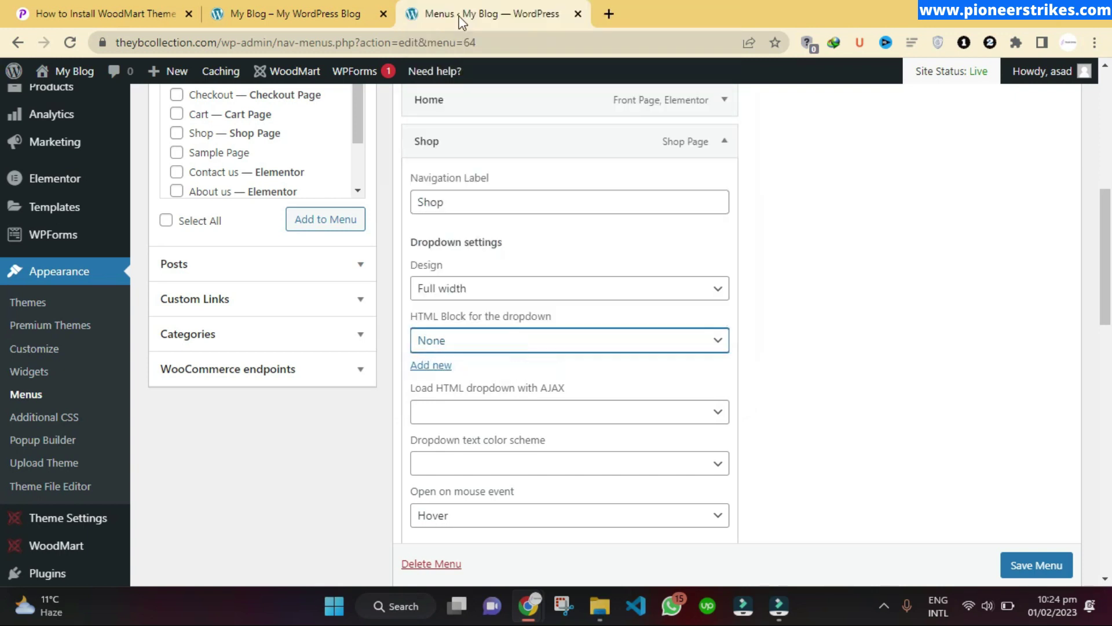
left_click(722, 142)
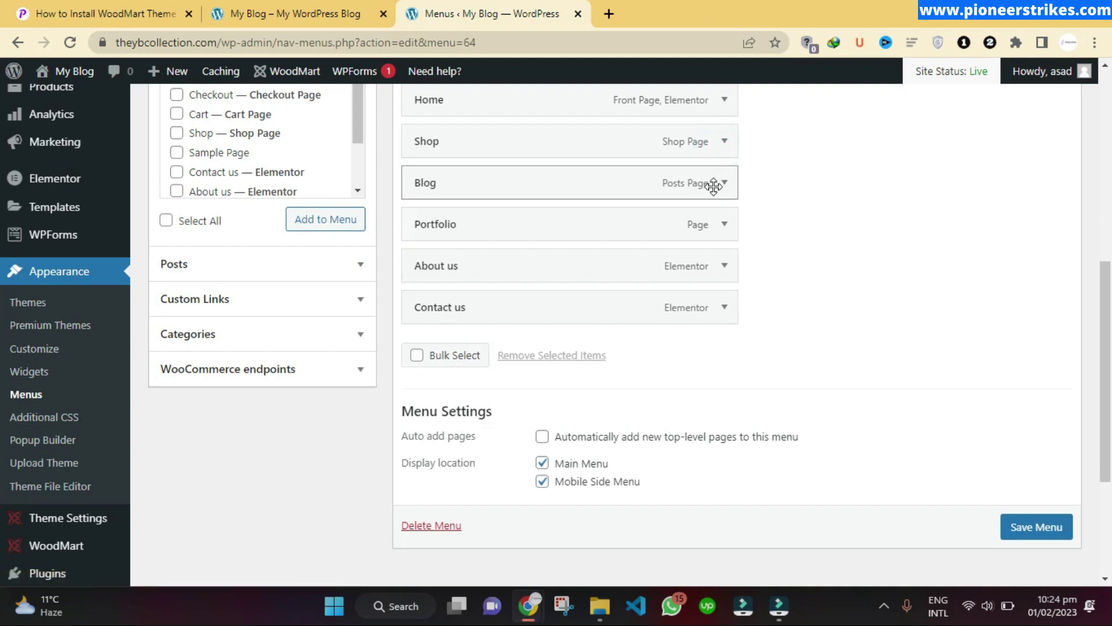
- Set the Blog item's dropdown HTML Block to None and save the menu
left_click(723, 183)
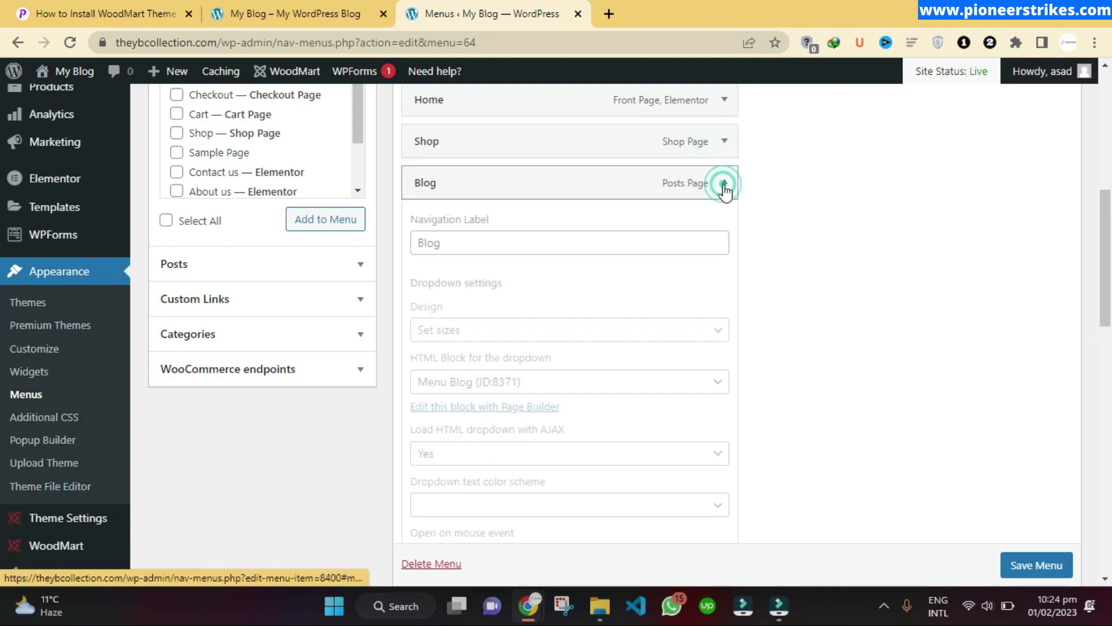
left_click(455, 383)
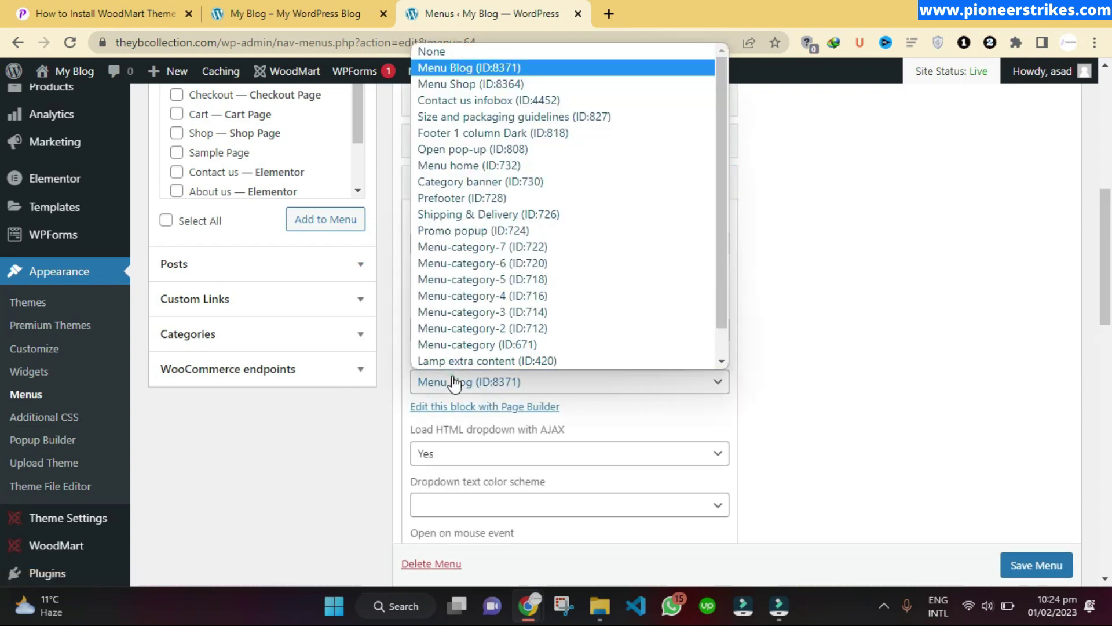
left_click(446, 52)
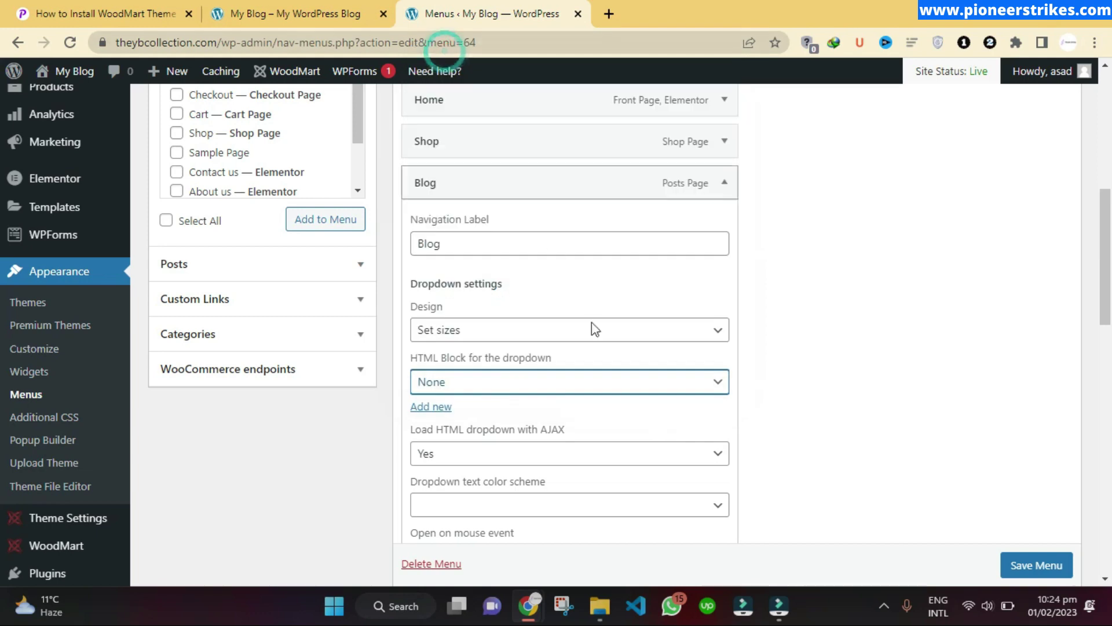
scroll(1034, 565, "down", 1)
left_click(1031, 568)
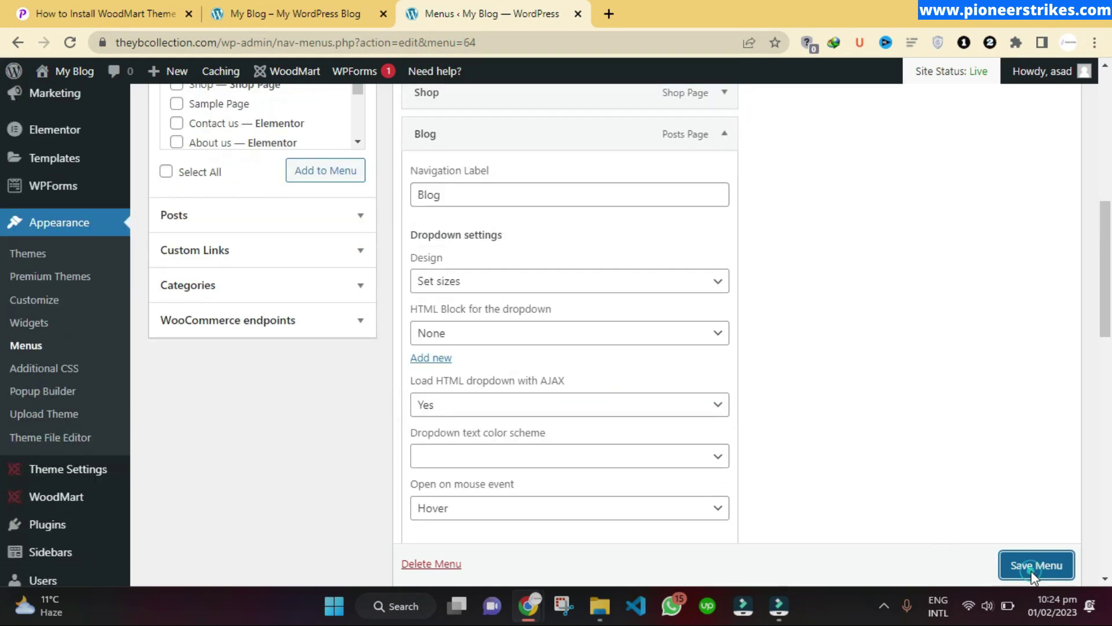
- On the live storefront, open the About Us page from the header's ABOUT US link
left_click(322, 8)
mouse_move(351, 121)
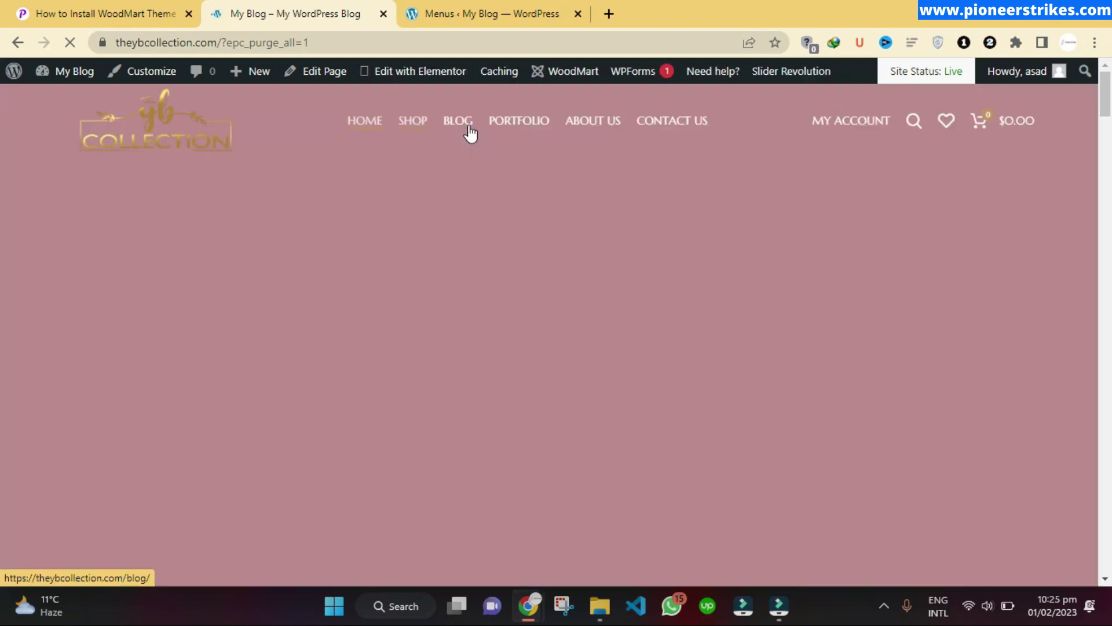
scroll(467, 304, "down", 15)
scroll(567, 330, "up", 15)
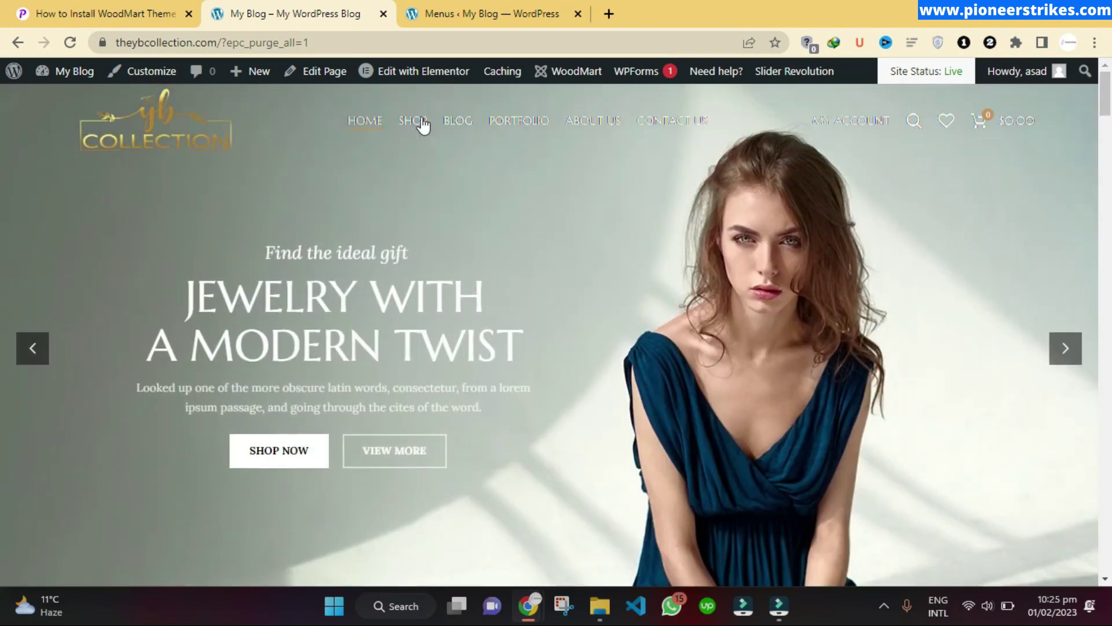
mouse_move(401, 70)
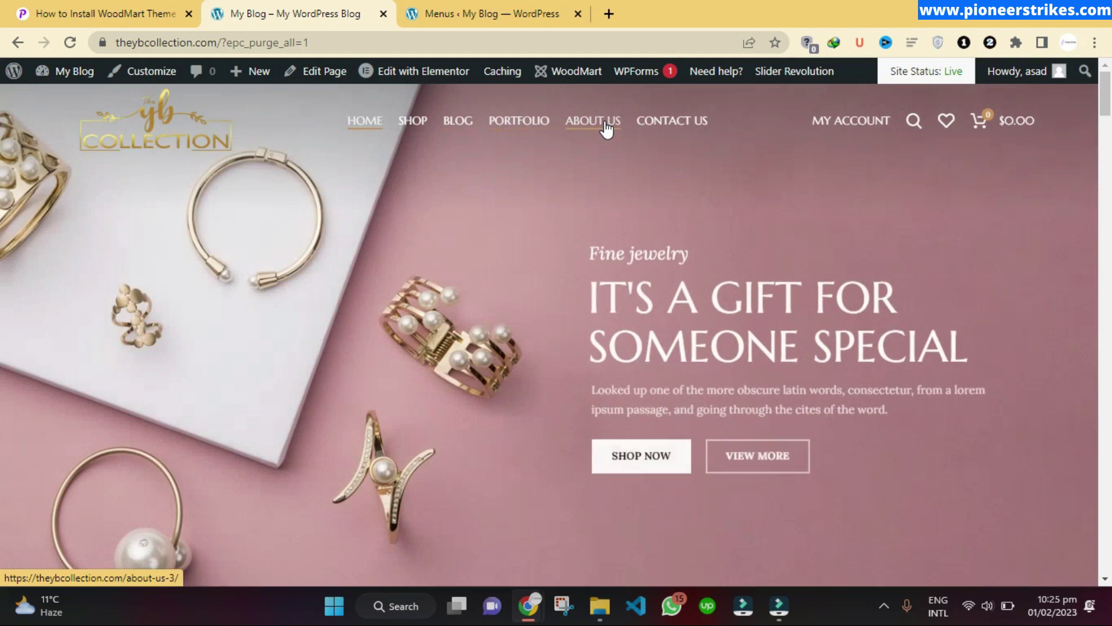
left_click(604, 123)
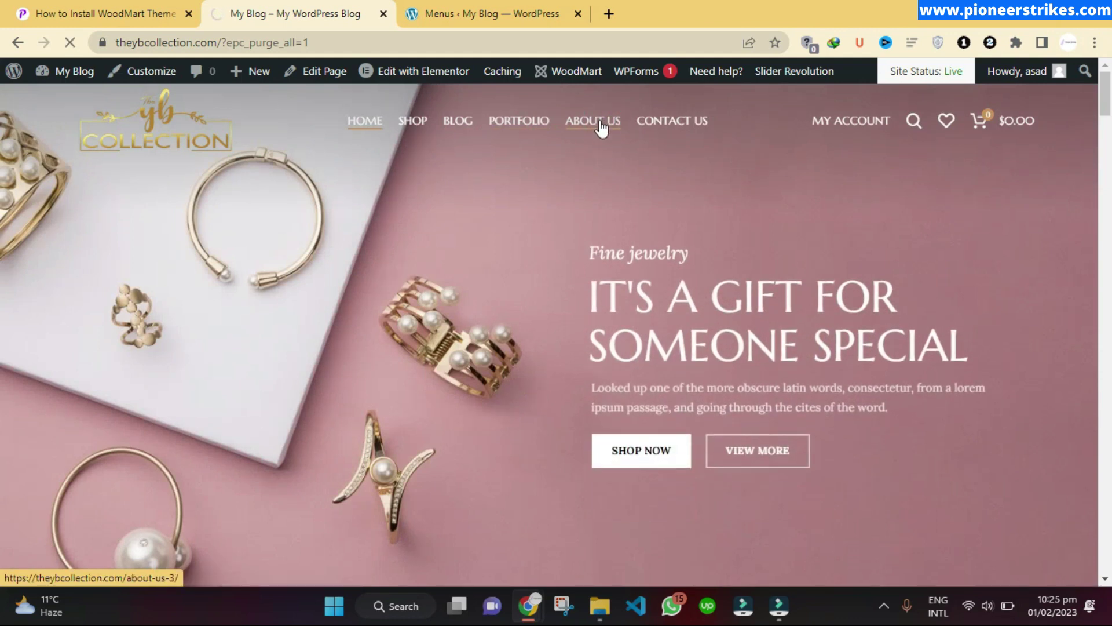
left_click(601, 132)
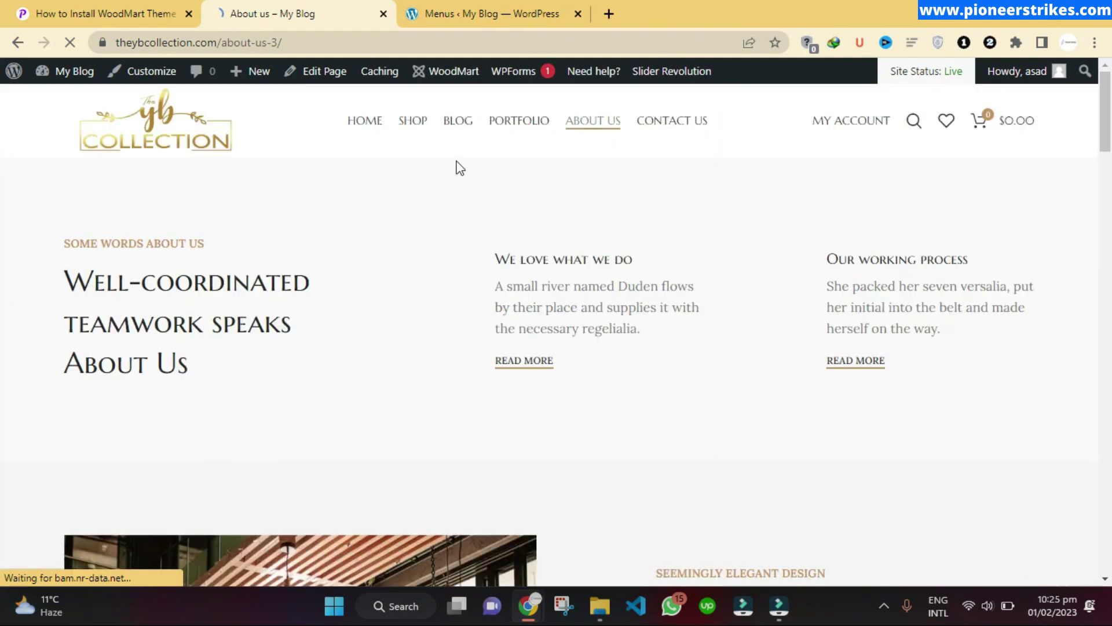
- Open the About us page in the Elementor editor
mouse_move(431, 82)
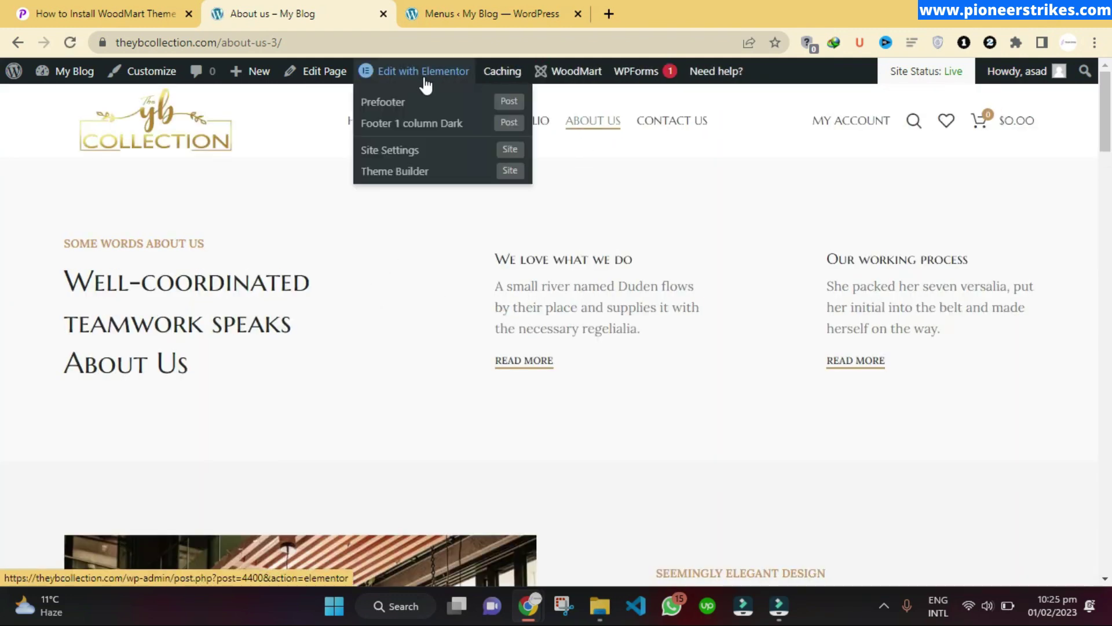
left_click(424, 81)
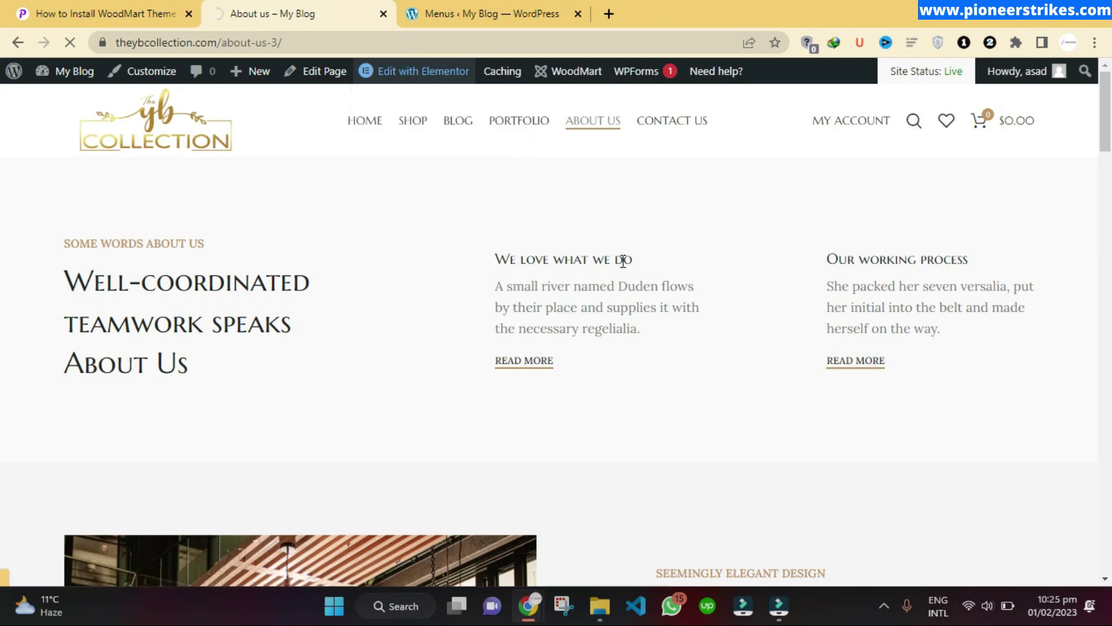
mouse_move(428, 84)
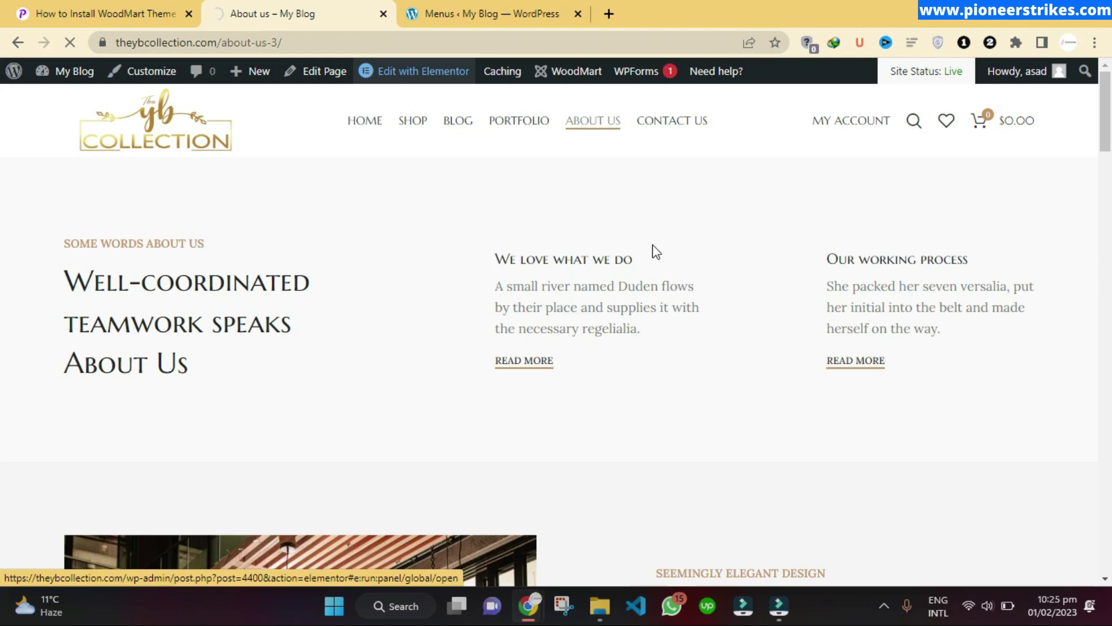
scroll(655, 251, "down", 2)
scroll(655, 251, "up", 2)
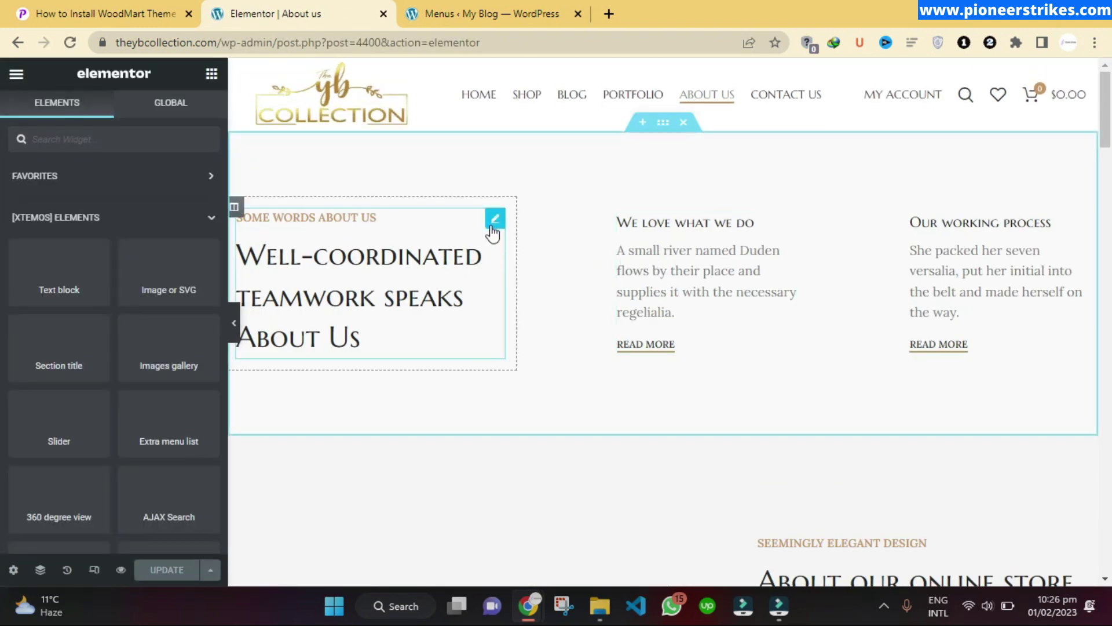
- Edit the 'Well-coordinated teamwork speaks About Us' title field, typing then deleting stray letters
left_click(491, 227)
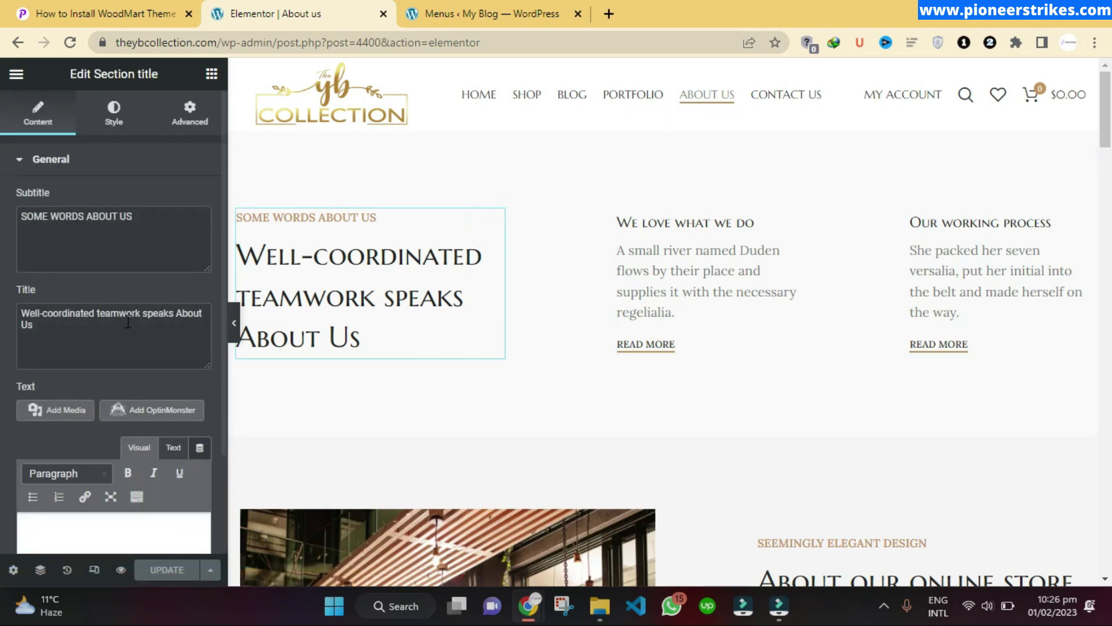
left_click(76, 326)
type("swqkl")
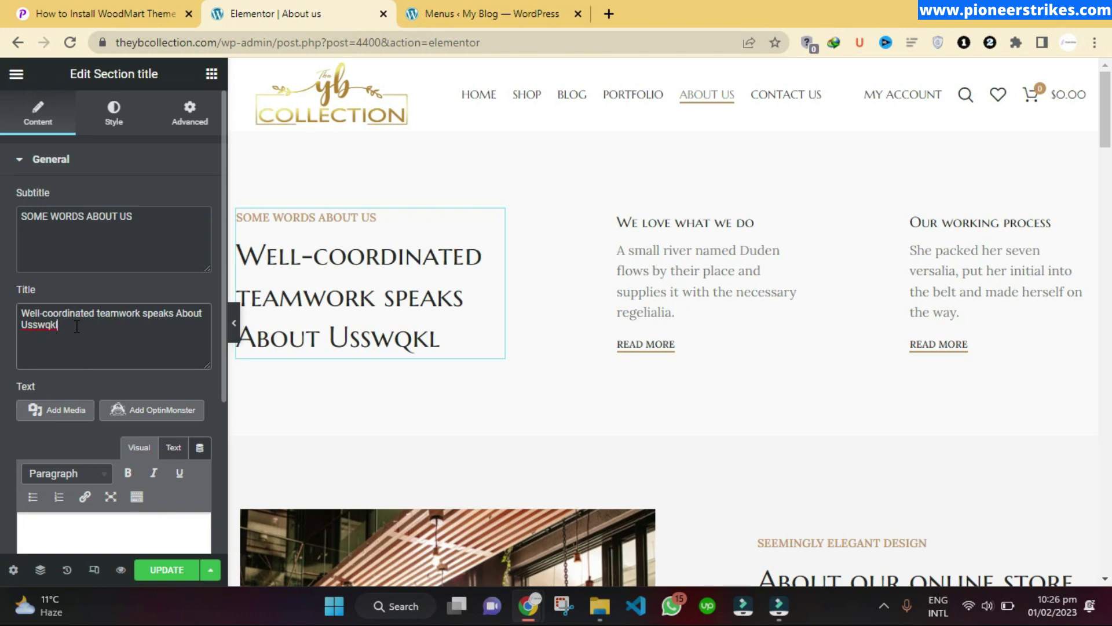
key("BackSpace")
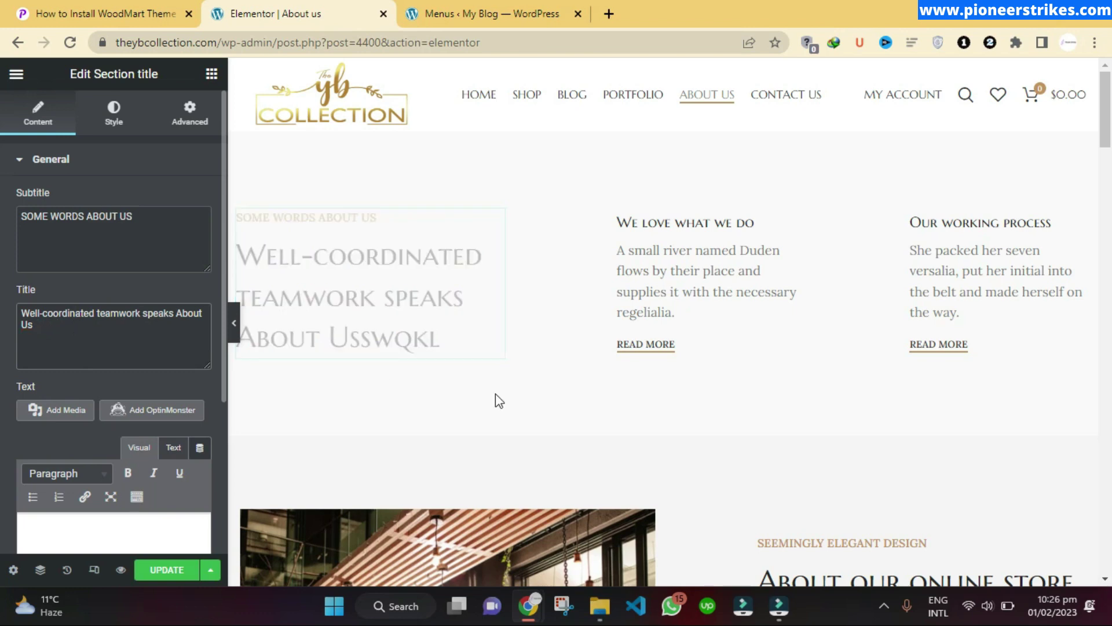
scroll(390, 386, "down", 5)
- Open the image beside 'About our online store' and close the media library without changing it
left_click(647, 234)
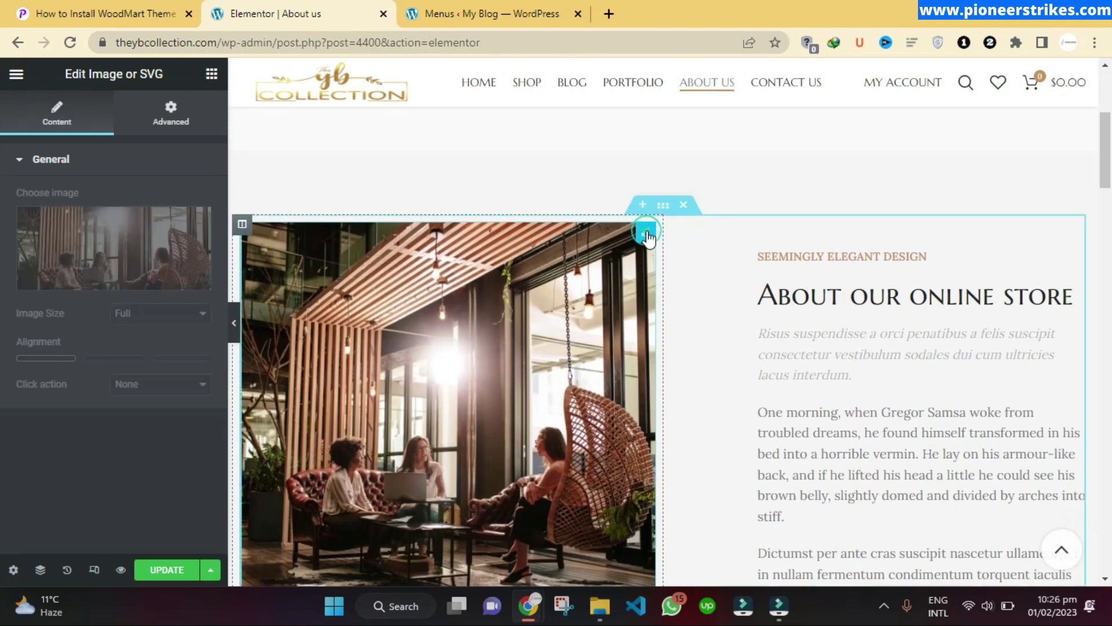
scroll(492, 418, "down", 1)
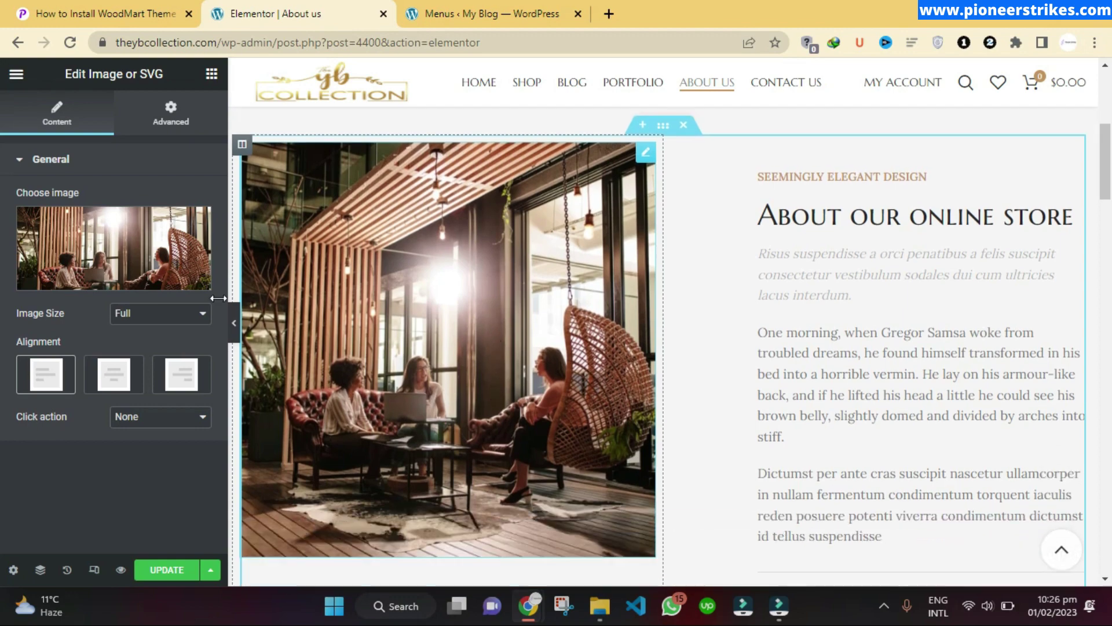
left_click(142, 275)
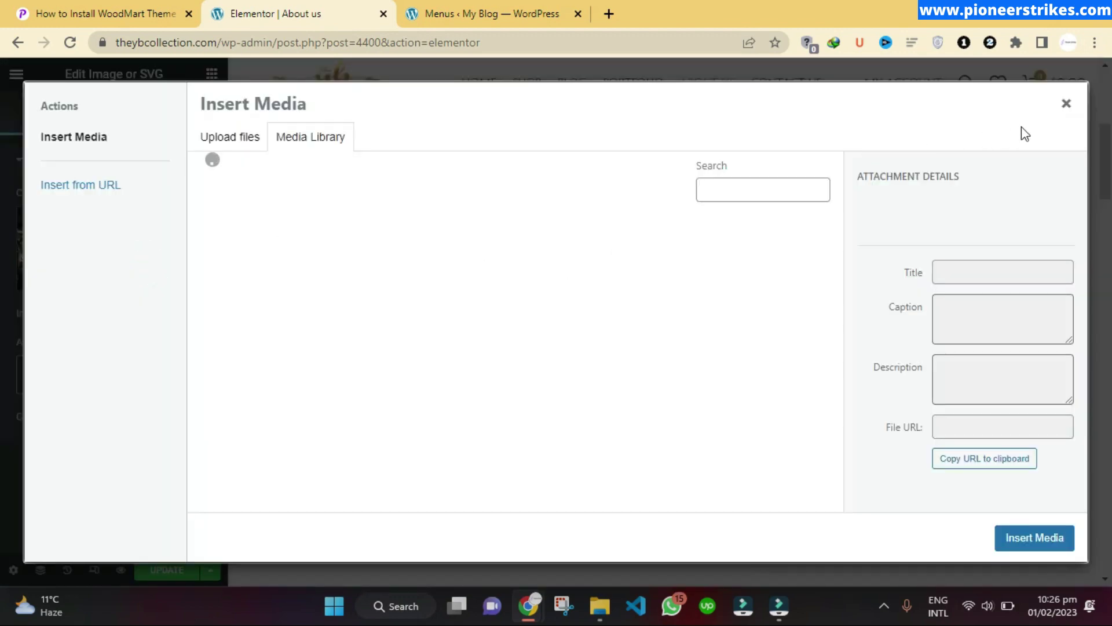
left_click(1066, 105)
- Scroll past the video blocks and close the Elementor editor tab
scroll(700, 382, "down", 10)
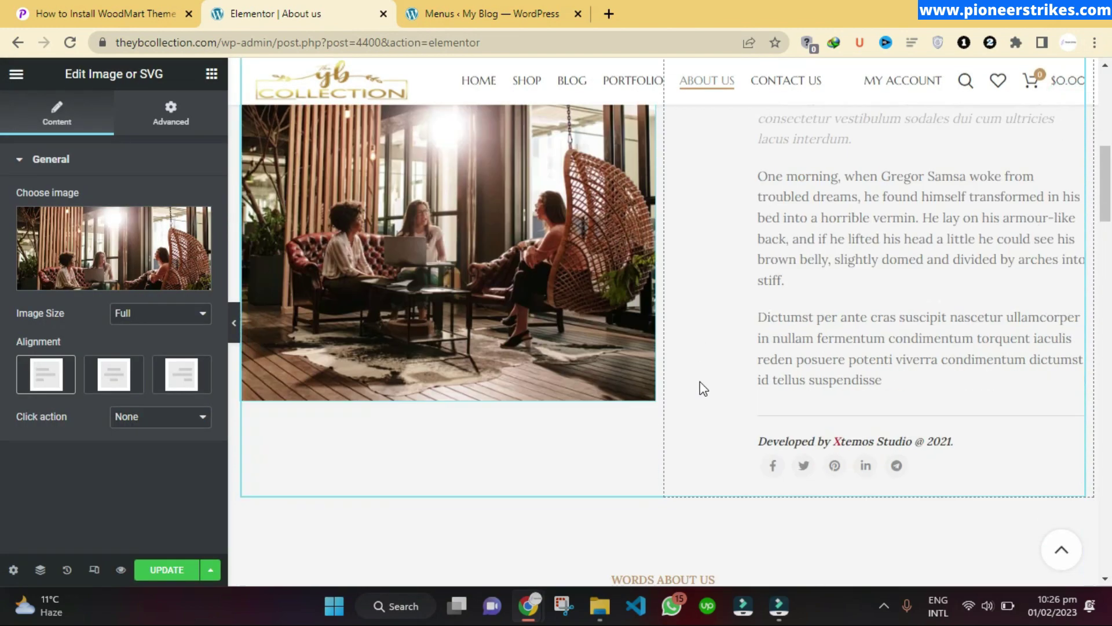
scroll(699, 381, "down", 15)
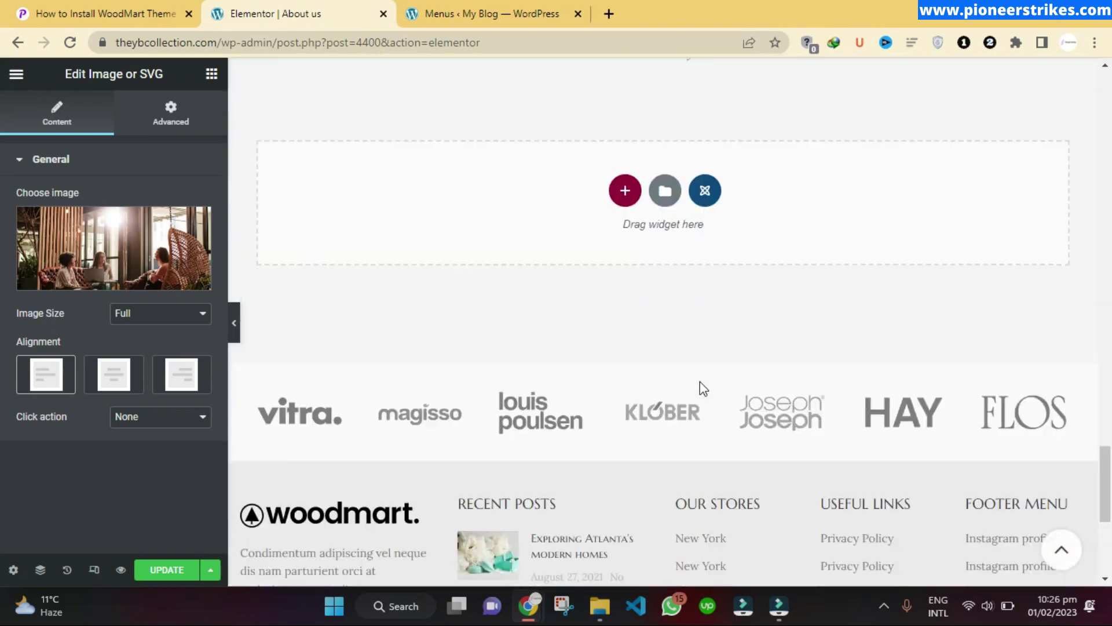
scroll(699, 381, "up", 8)
scroll(700, 381, "down", 4)
scroll(701, 389, "down", 1)
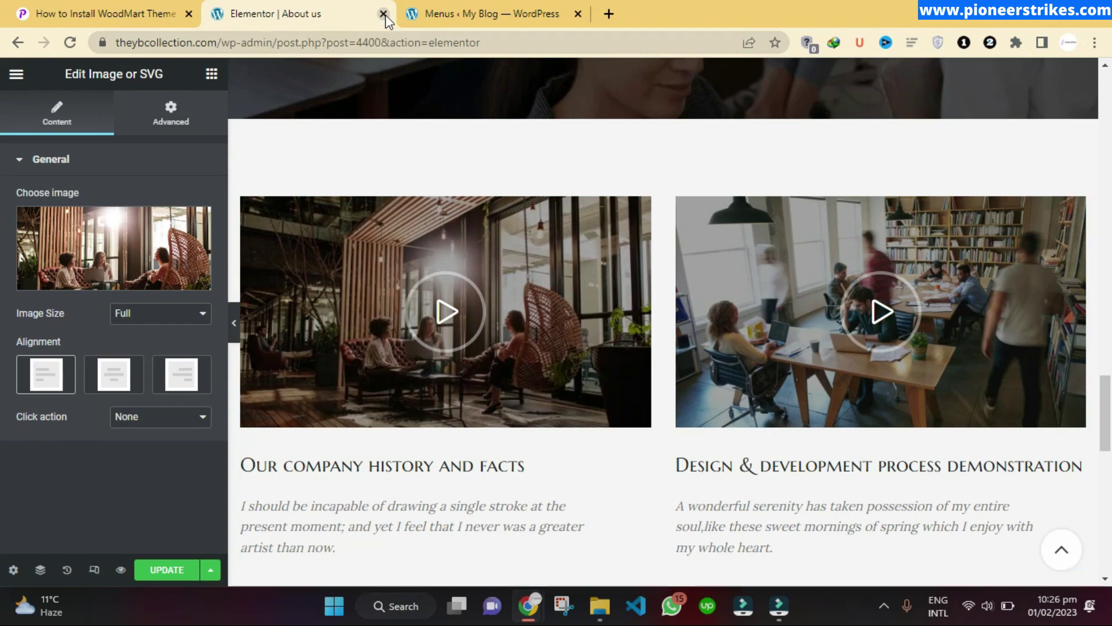
left_click(383, 14)
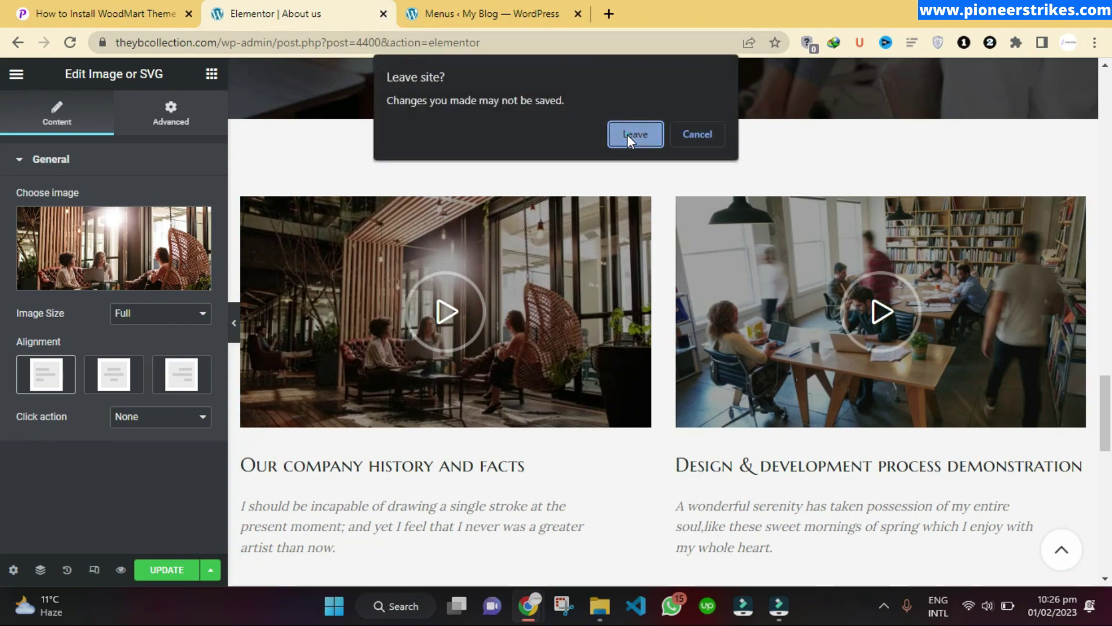
- Leave Elementor discarding unsaved changes, and open All Products in a new tab
left_click(627, 134)
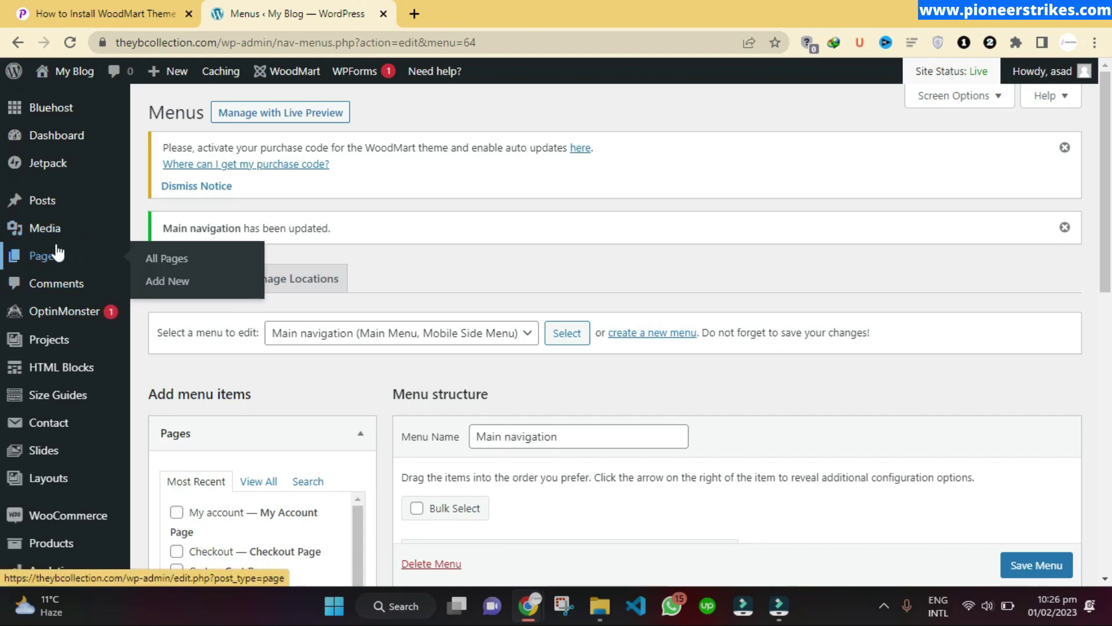
scroll(47, 338, "down", 4)
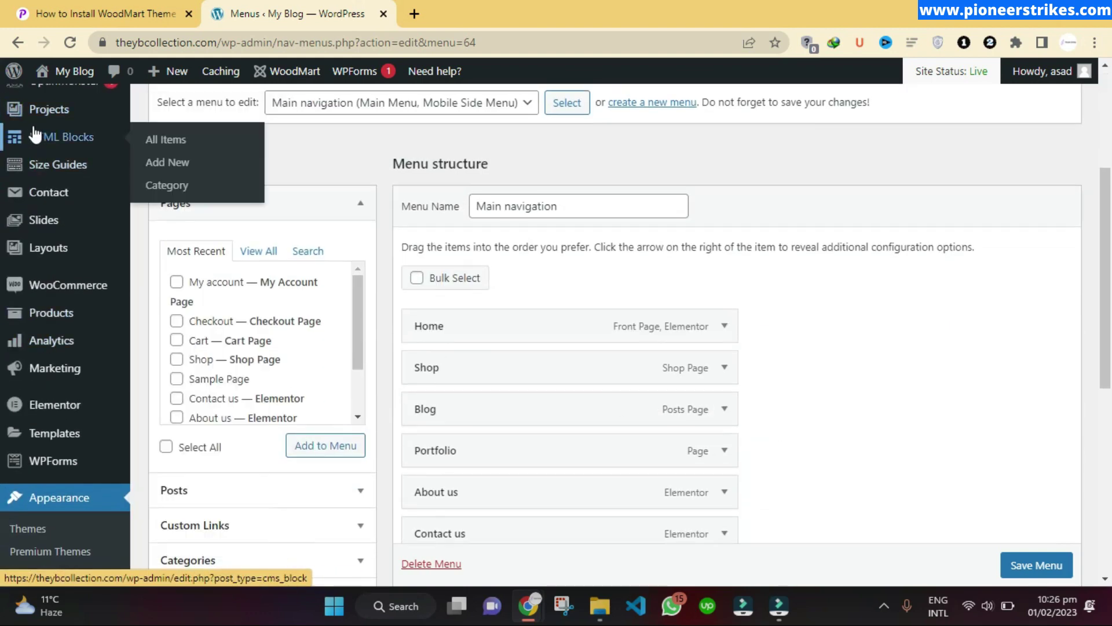
scroll(40, 139, "up", 2)
scroll(35, 132, "up", 1)
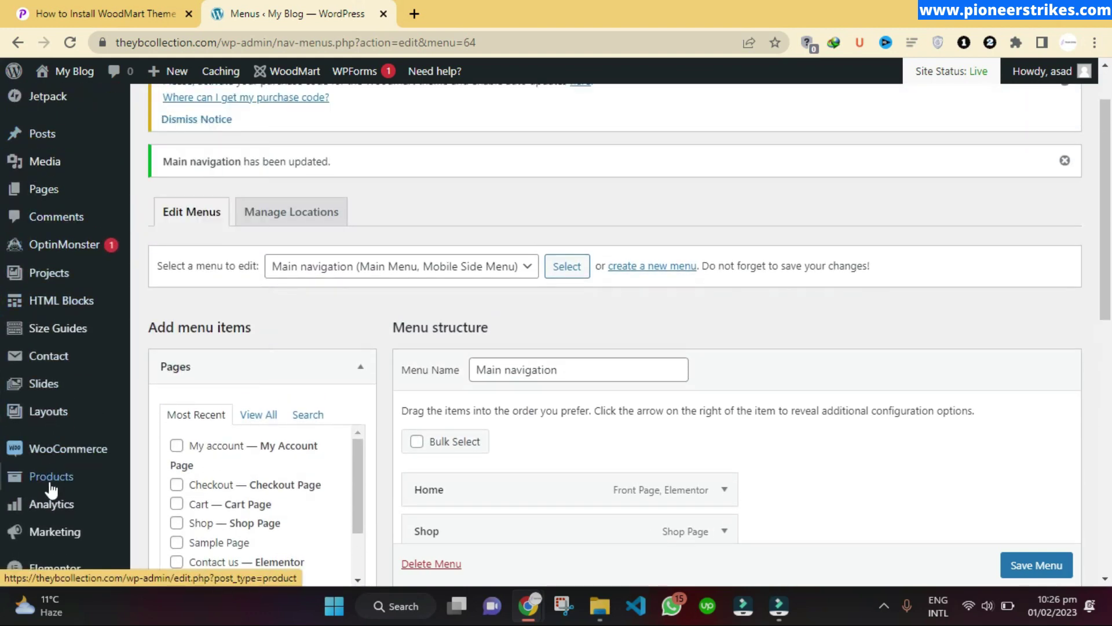
mouse_move(50, 481)
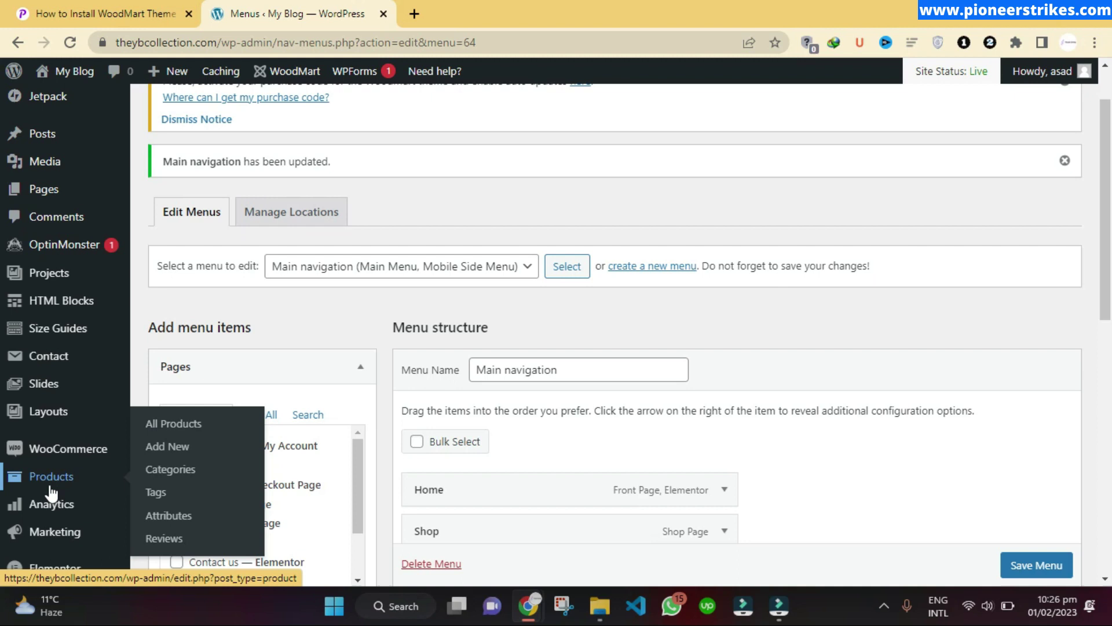
middle_click(188, 426)
- Choose Move to Trash as the bulk action for all 12 products, then start a new product
left_click(481, 8)
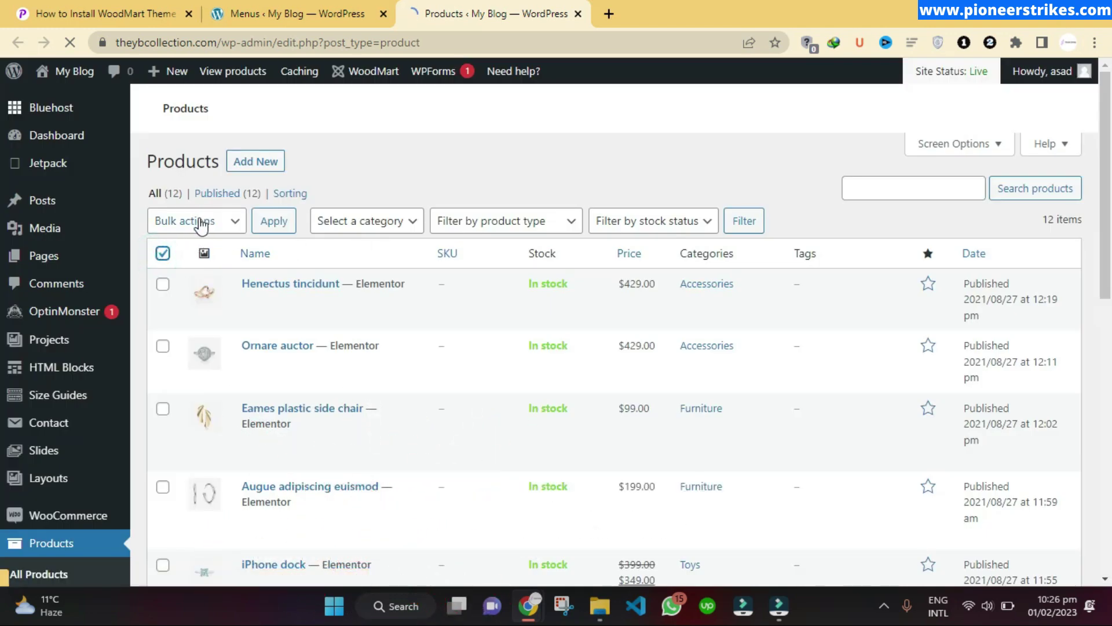
left_click(201, 226)
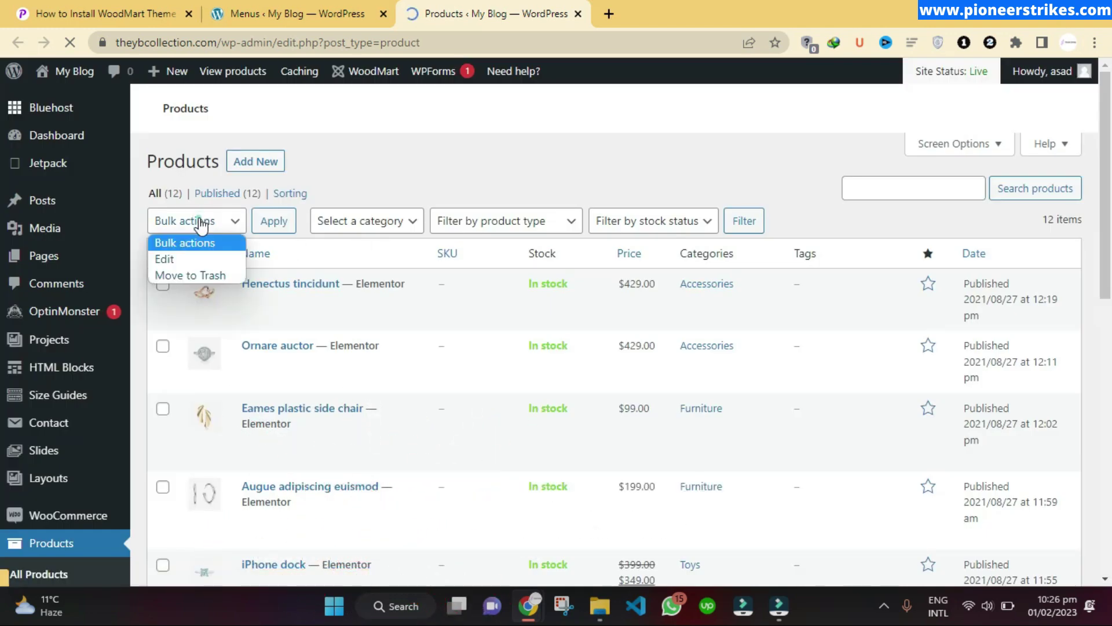
left_click(199, 275)
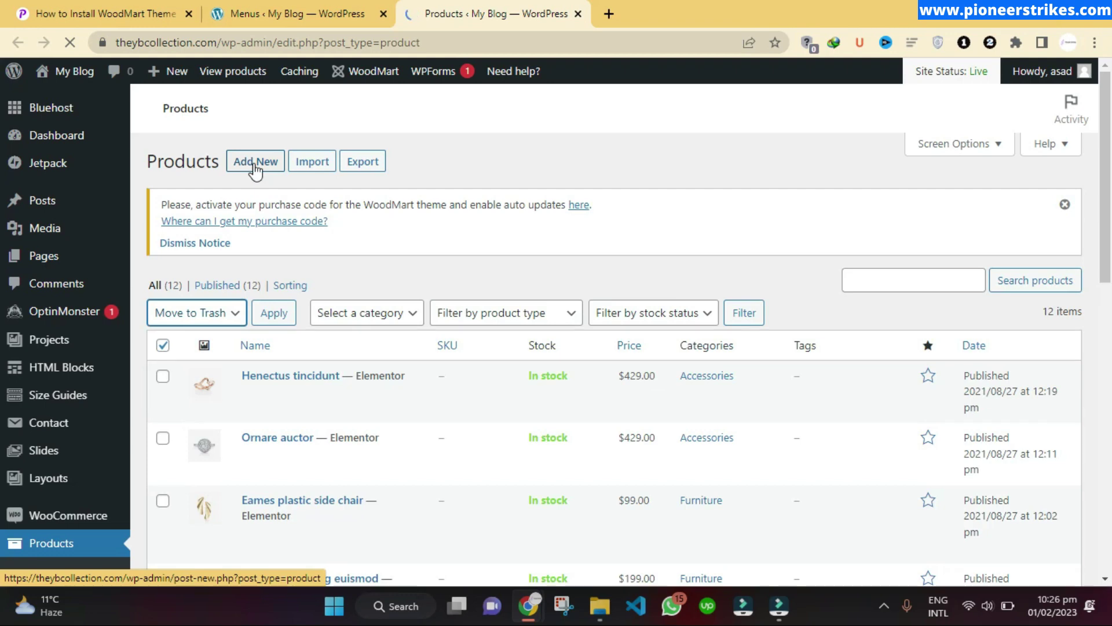
left_click(255, 168, "ctrl")
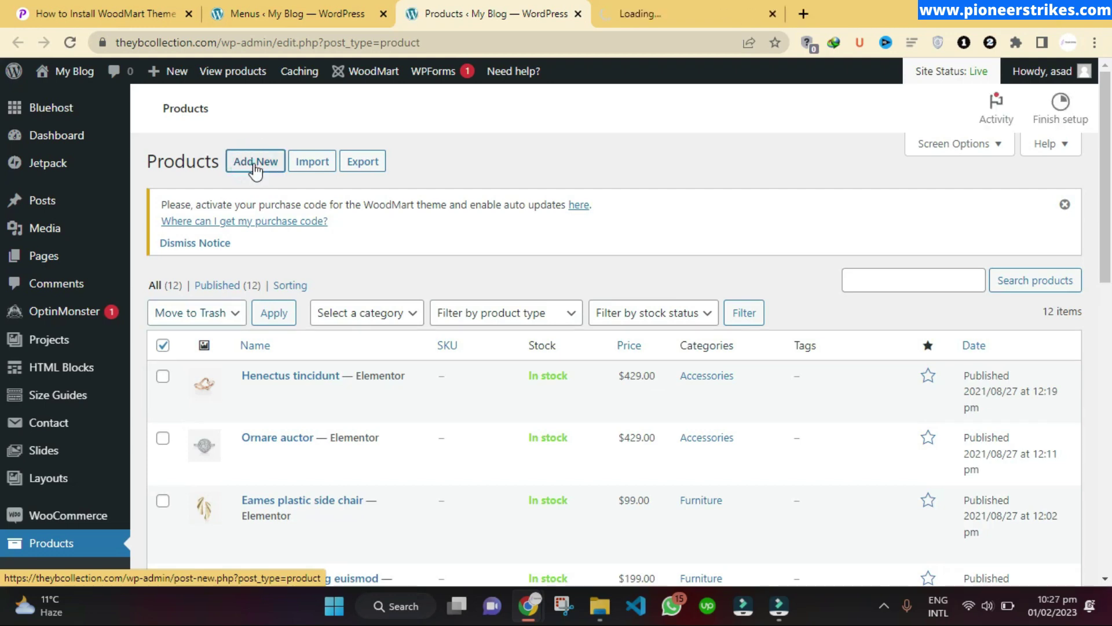
- On the Add new product page, try the name, description and regular price fields
left_click(653, 28)
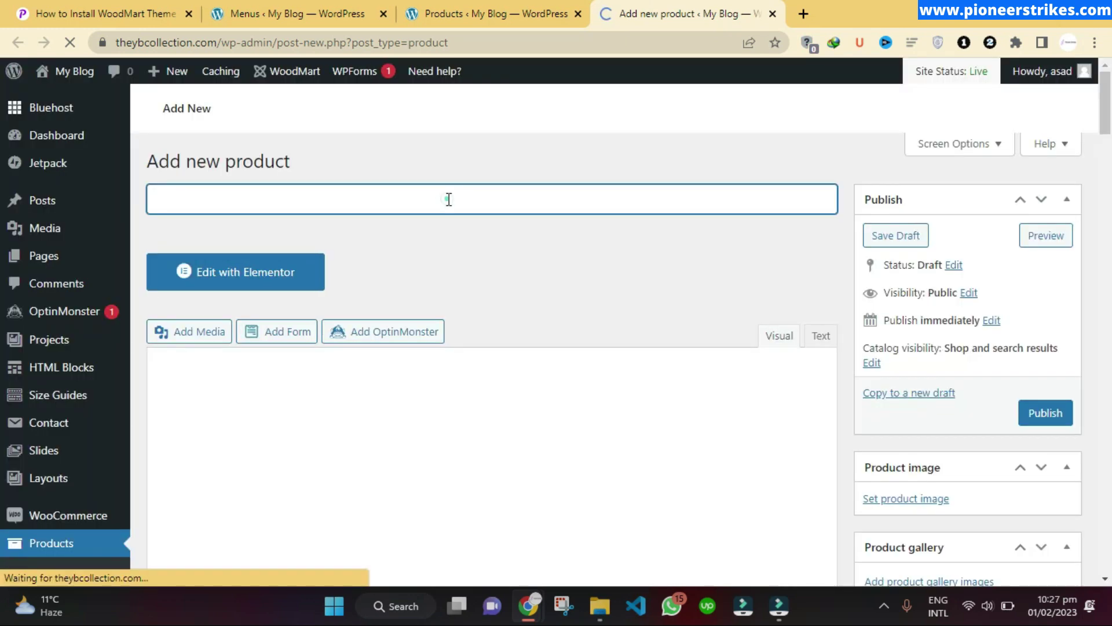
left_click(449, 199)
left_click(427, 406)
scroll(431, 413, "down", 4)
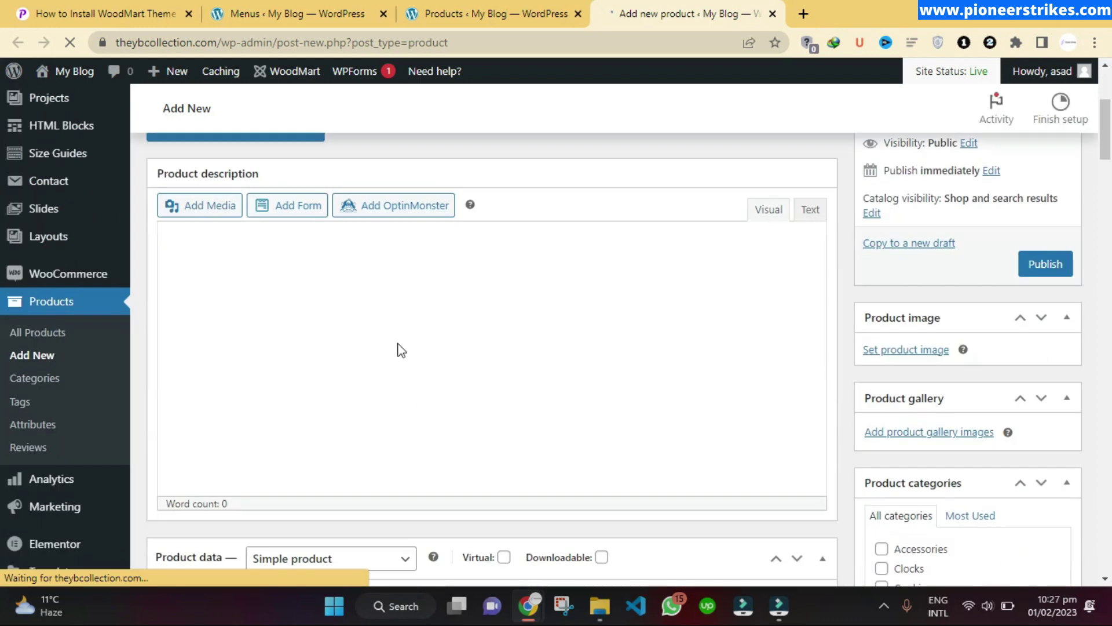
left_click(386, 316)
scroll(387, 316, "down", 5)
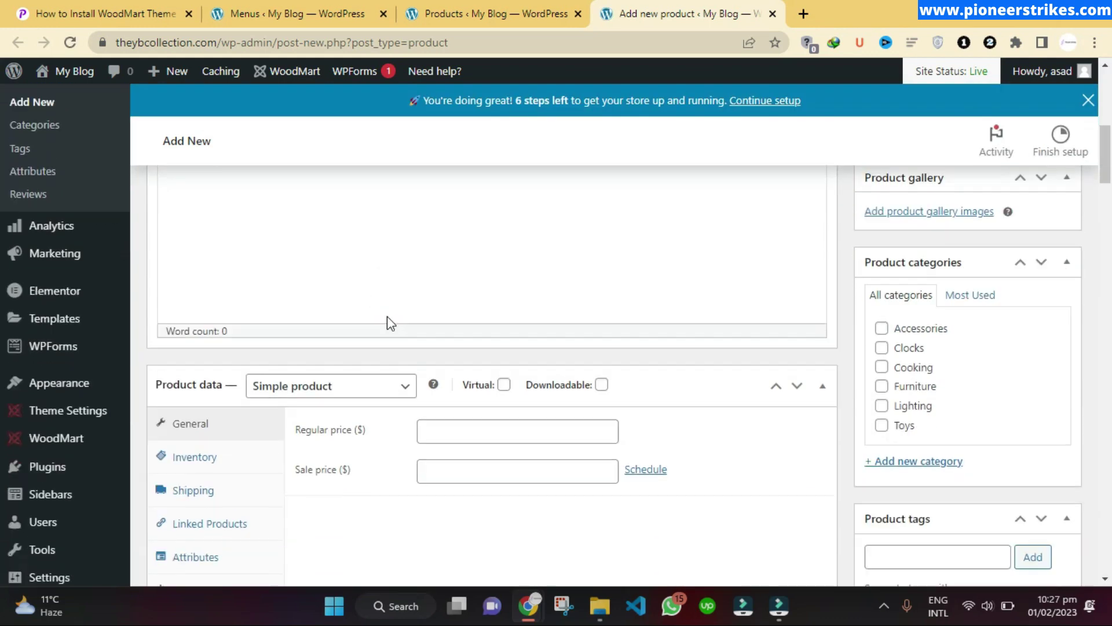
left_click(445, 332)
left_click(446, 333)
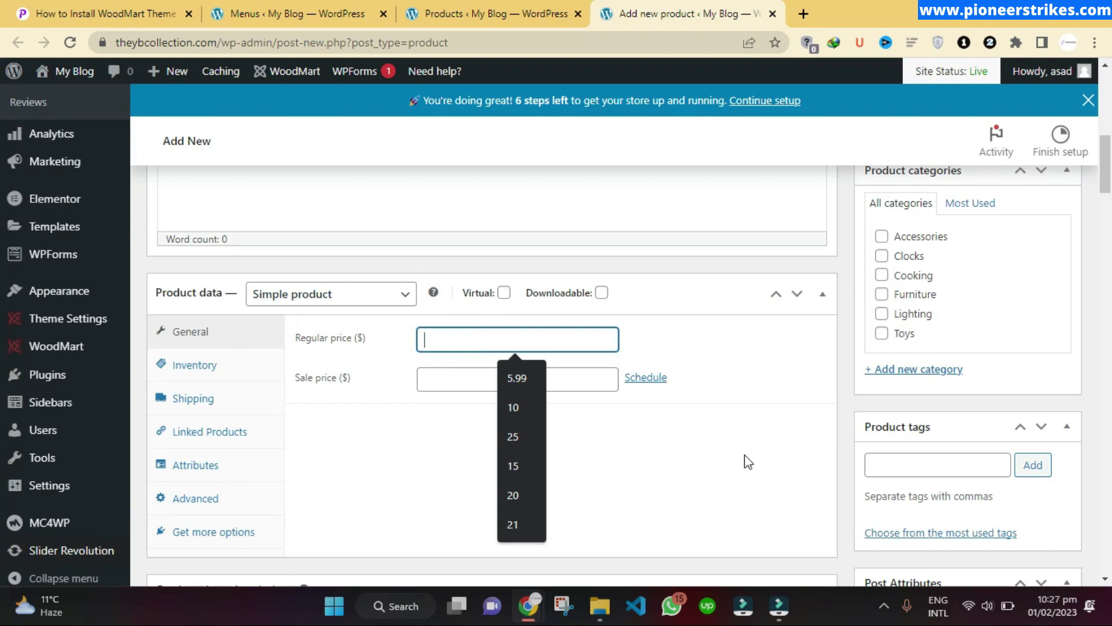
- Close the new product tab without saving and return to the Products list
scroll(747, 462, "down", 8)
scroll(747, 462, "up", 8)
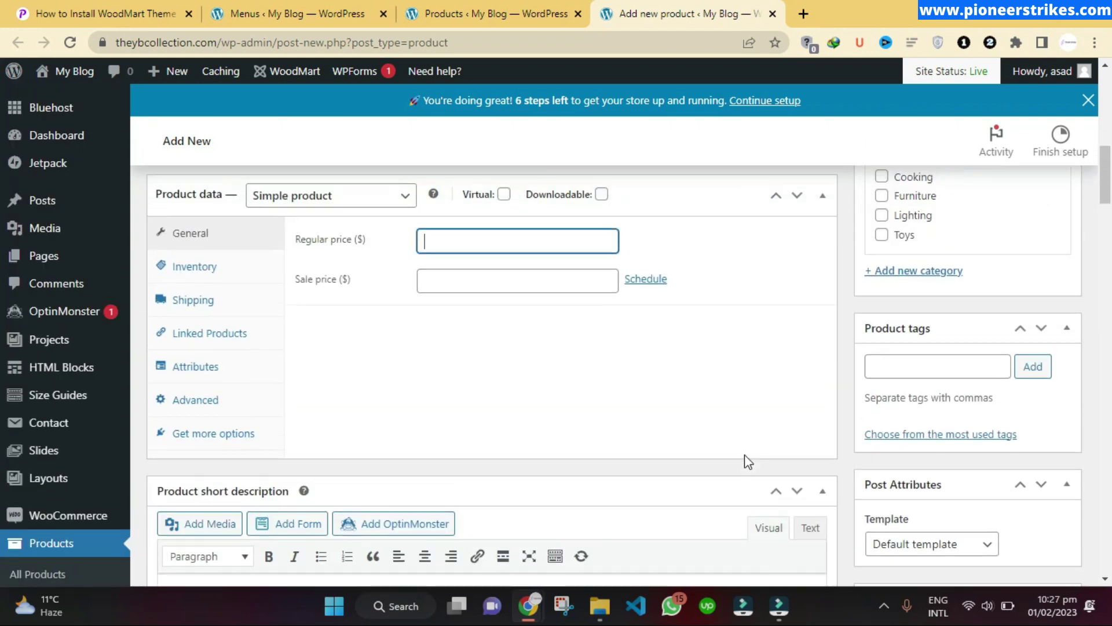
scroll(747, 462, "up", 4)
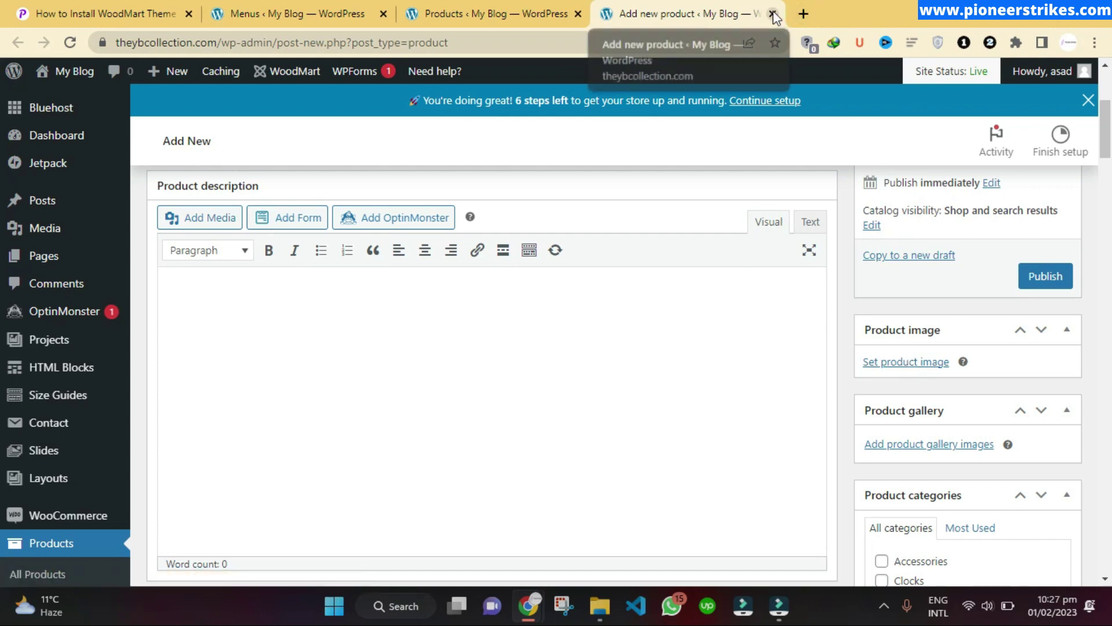
scroll(1005, 499, "down", 3)
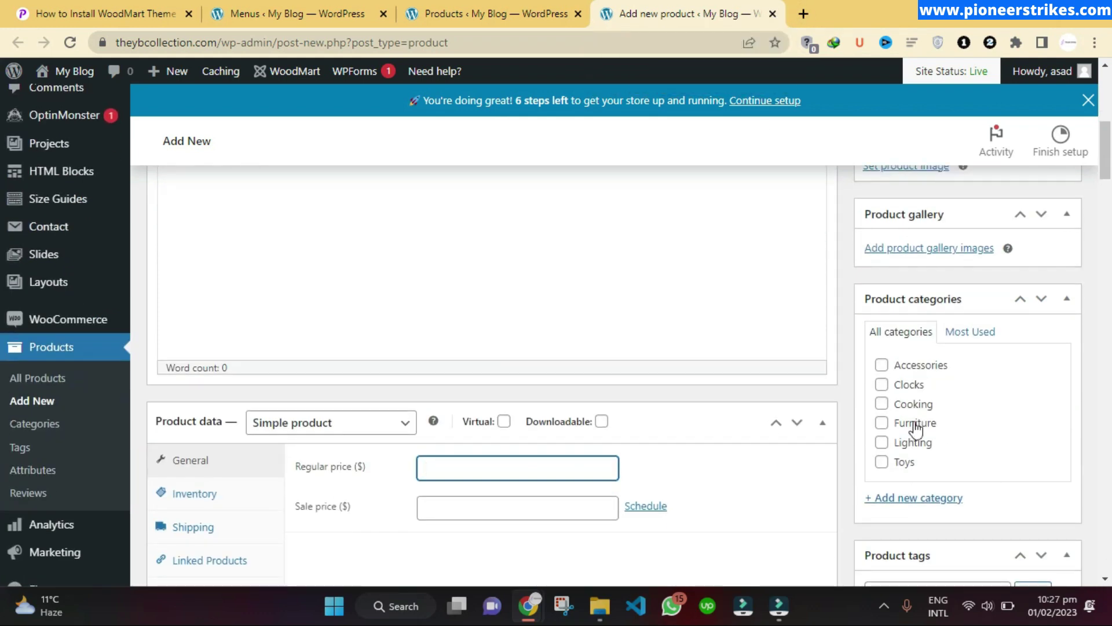
left_click(773, 14)
scroll(42, 489, "down", 4)
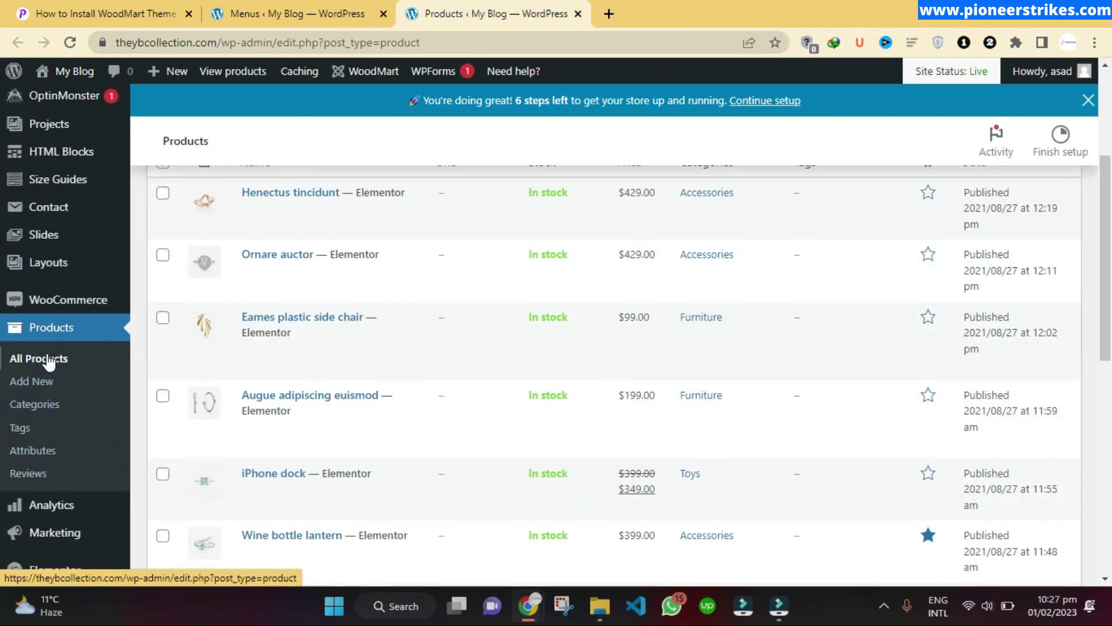
- View the six product categories, including Accessories, Clocks and Furniture, then go to WooCommerce Settings
left_click(37, 410)
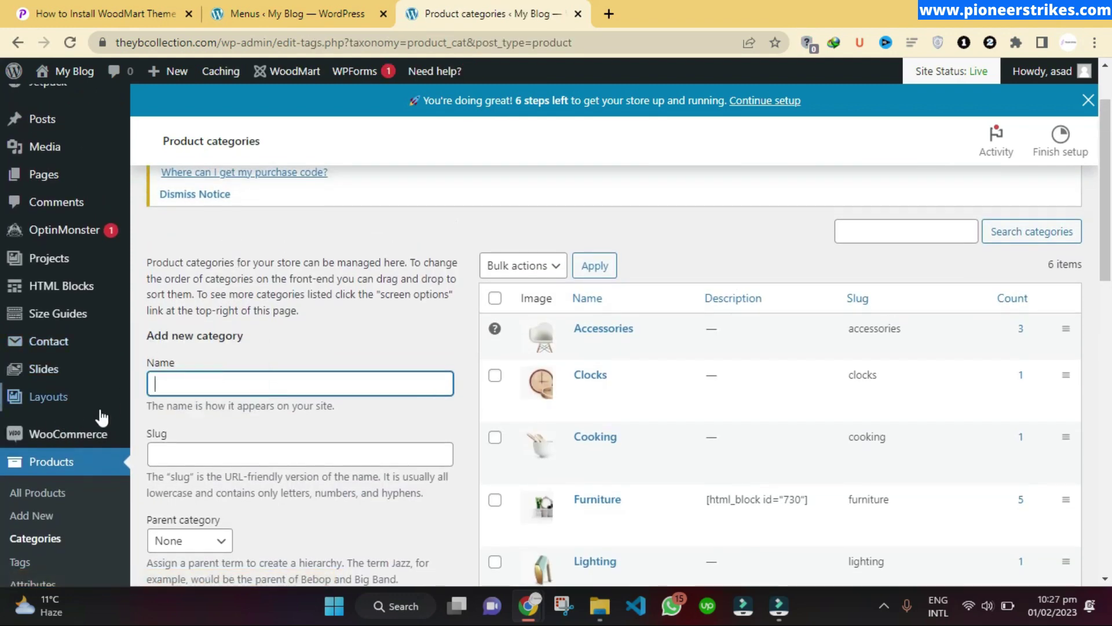
mouse_move(67, 441)
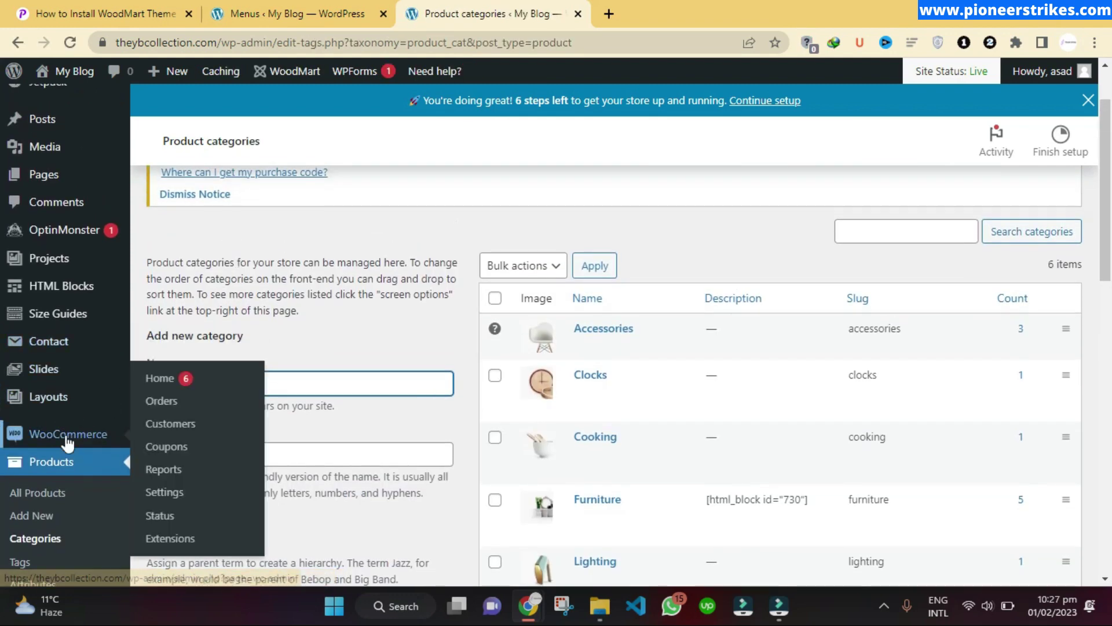
left_click(167, 492)
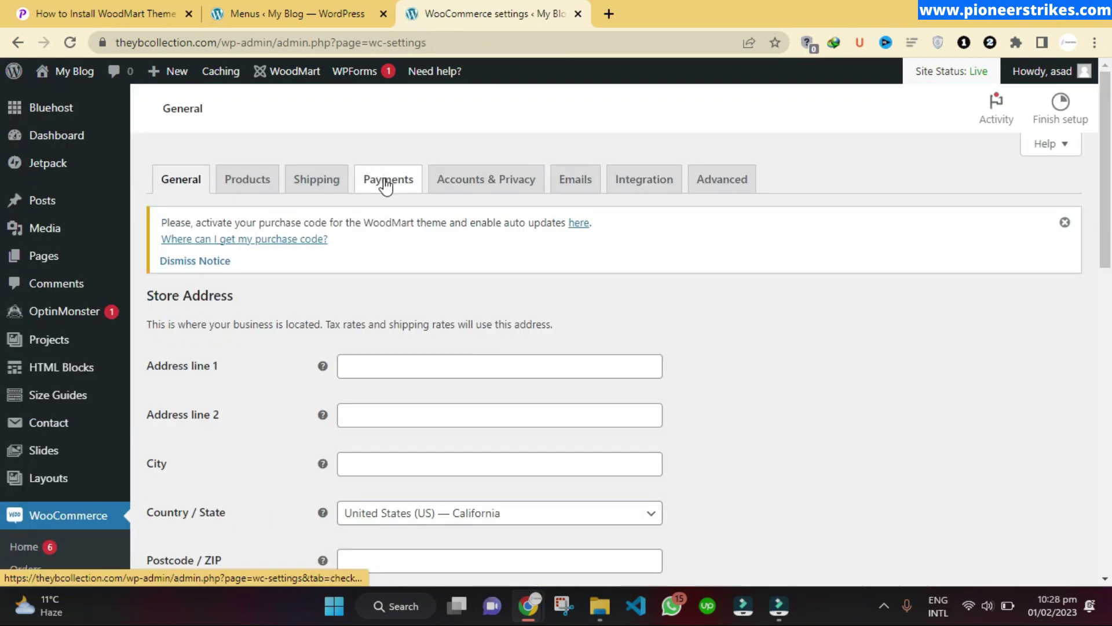
- Show the Payments settings with three disabled offline methods and open other payment providers
left_click(385, 184)
scroll(655, 271, "down", 3)
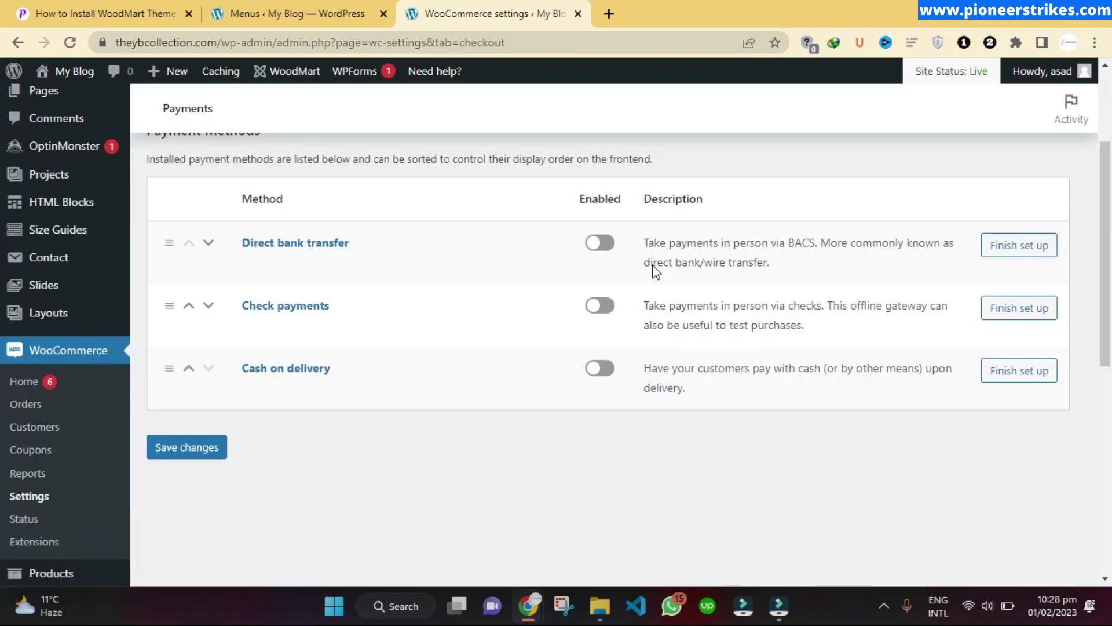
scroll(712, 343, "down", 3)
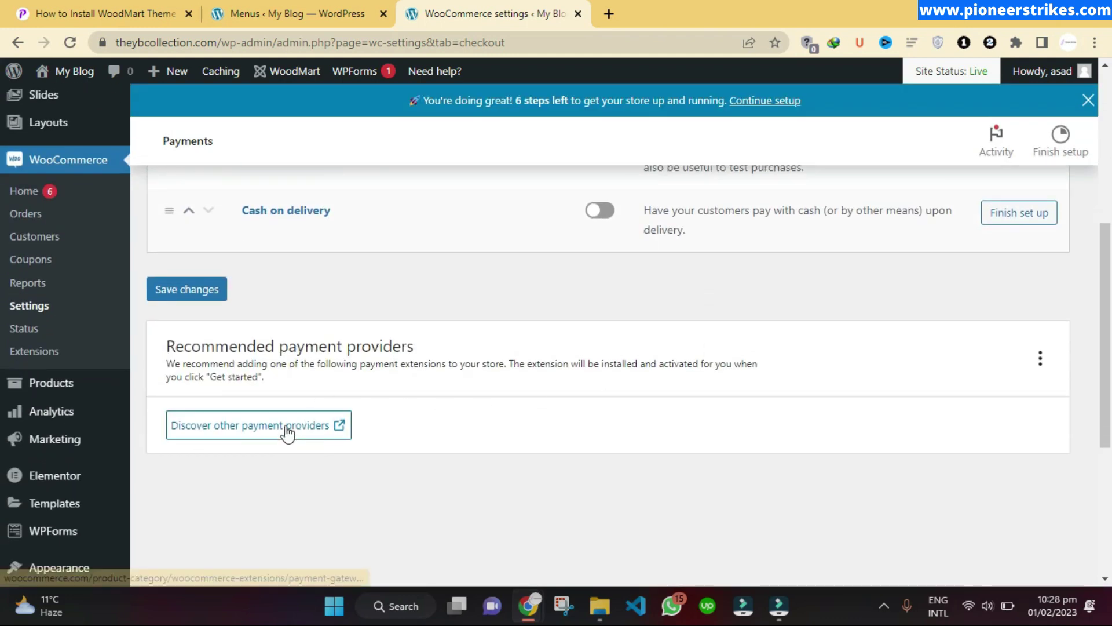
left_click(286, 426)
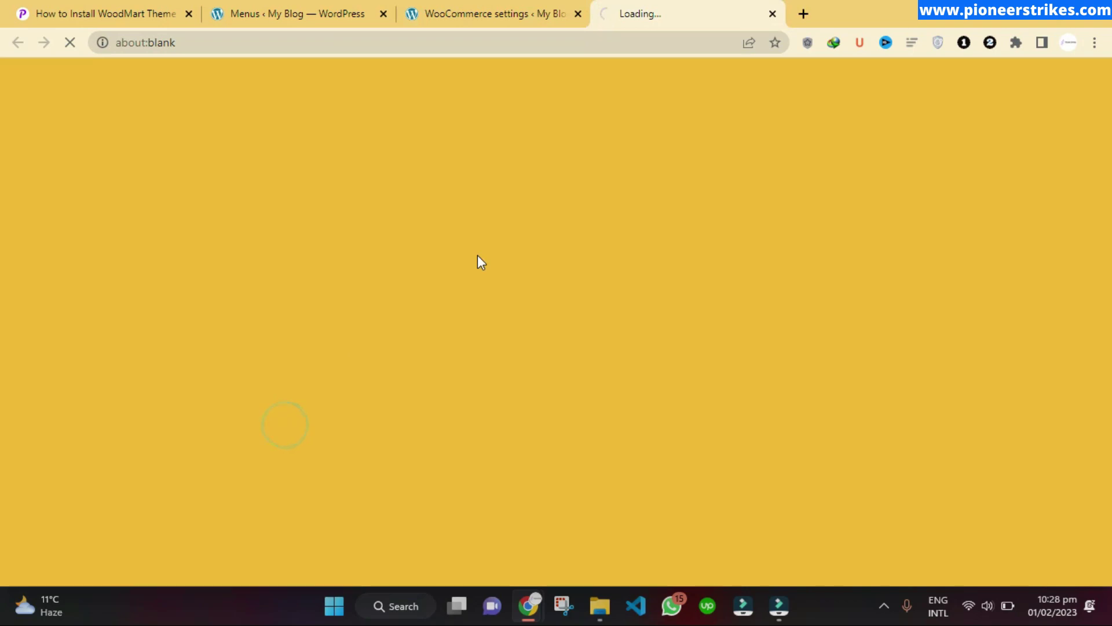
- Glance at the payment gateways catalogue tab, then return to the Payments settings
left_click(564, 1)
scroll(477, 363, "up", 3)
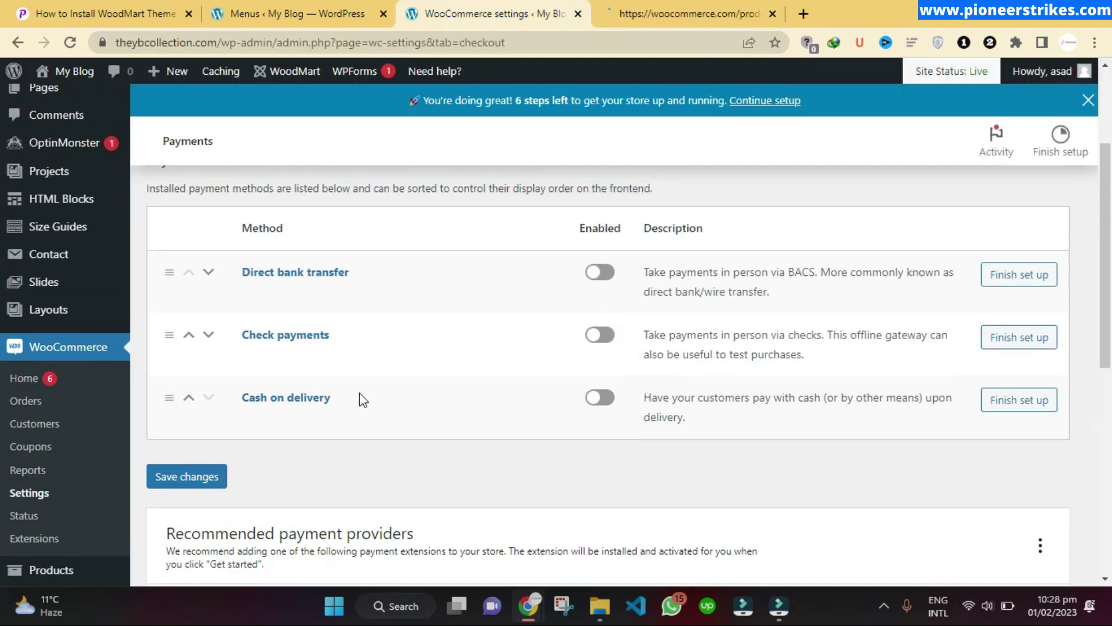
left_click(732, 6)
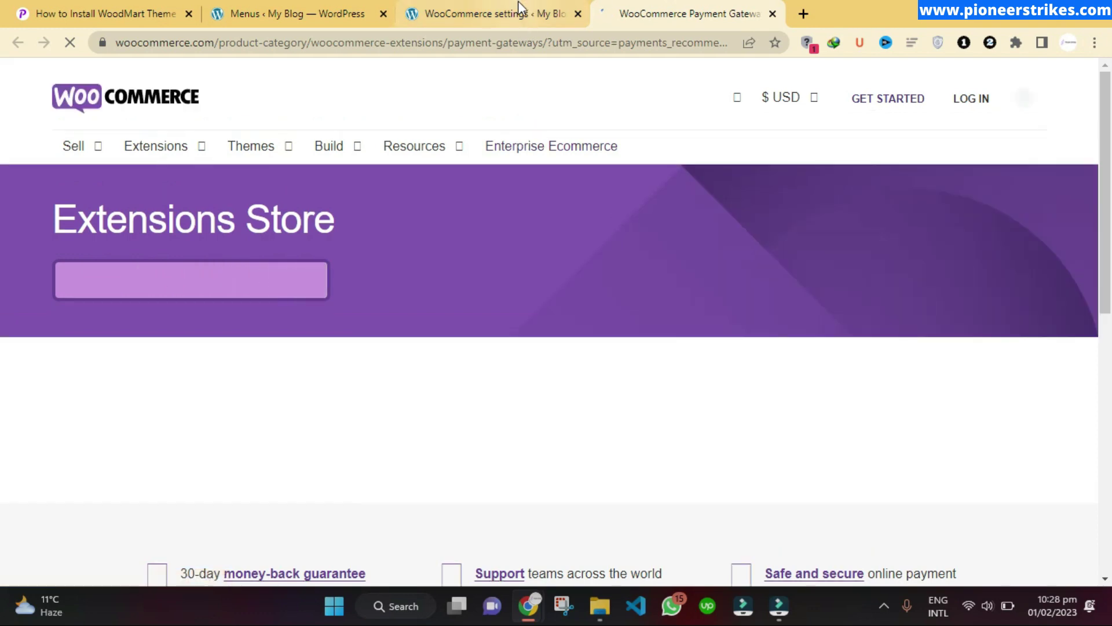
left_click(518, 2)
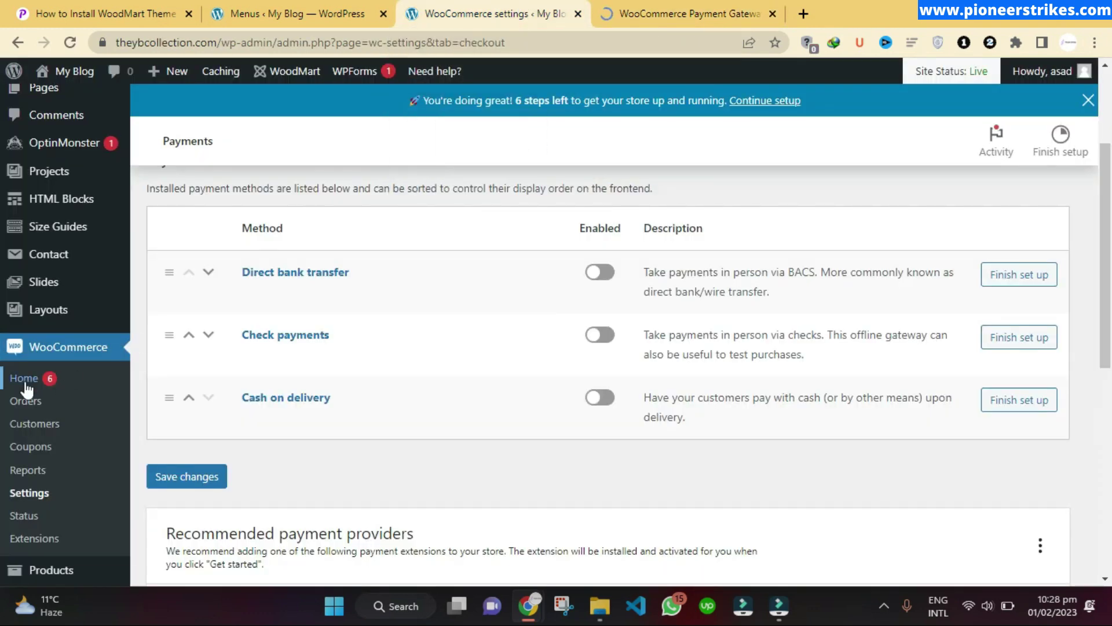
scroll(26, 389, "down", 7)
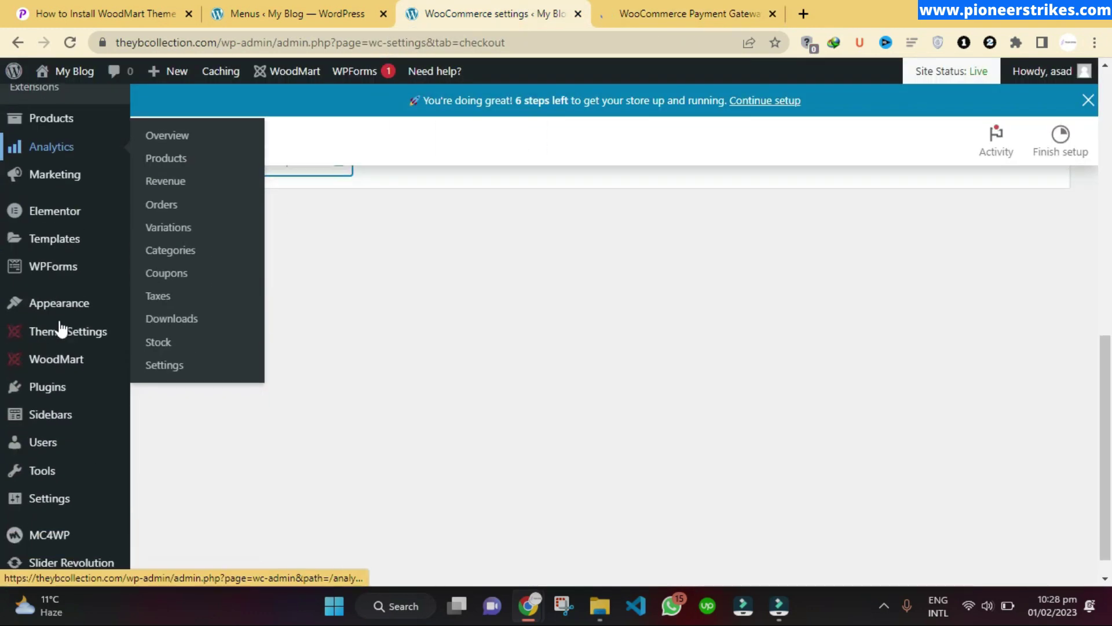
- Search Plugins > Add New for 'paypal', bringing up WooCommerce PayPal Payments first
mouse_move(52, 386)
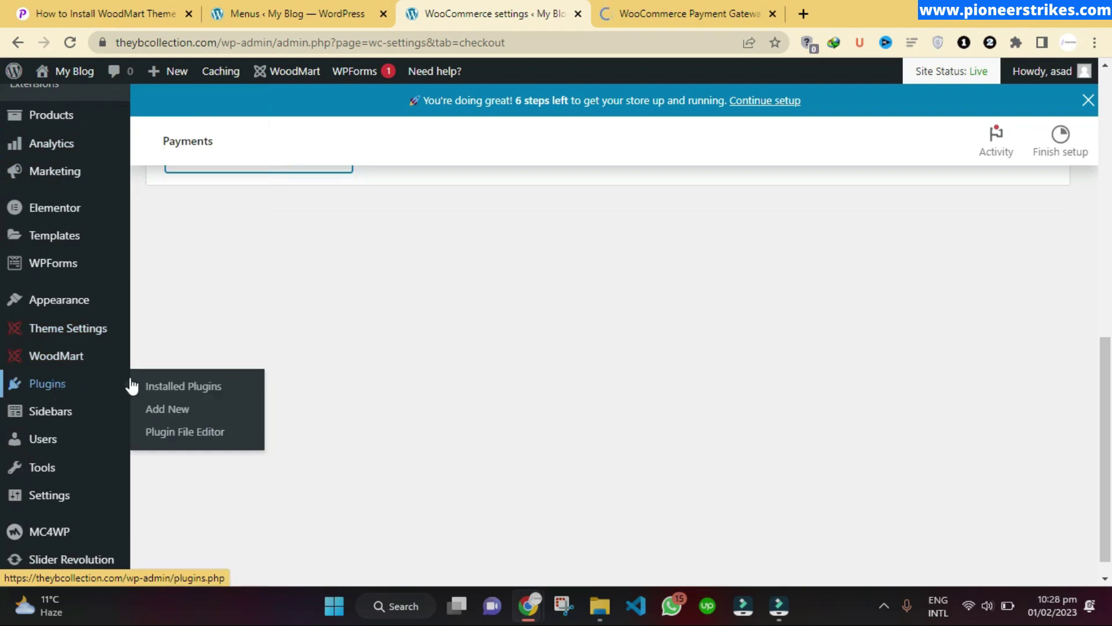
left_click(166, 410)
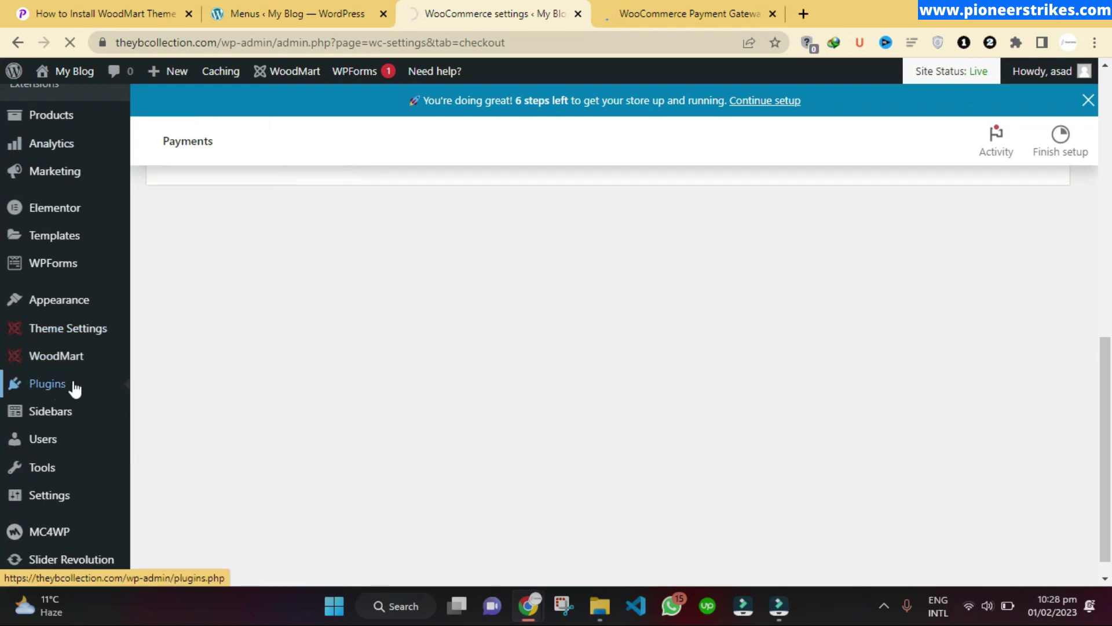
mouse_move(82, 387)
left_click(164, 413)
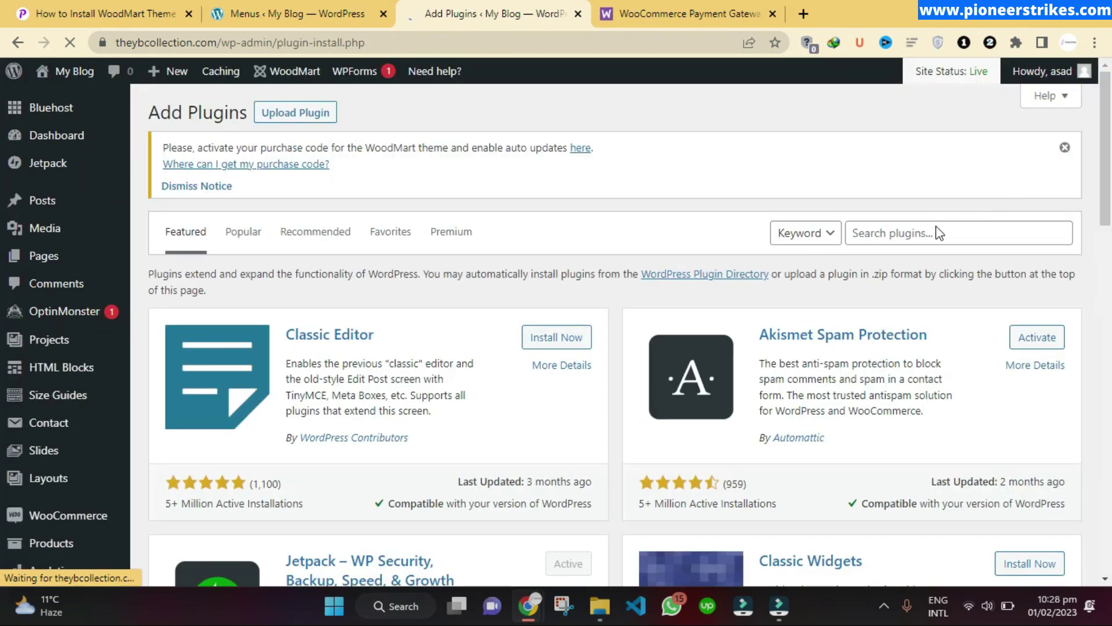
left_click(938, 233)
type("paypal")
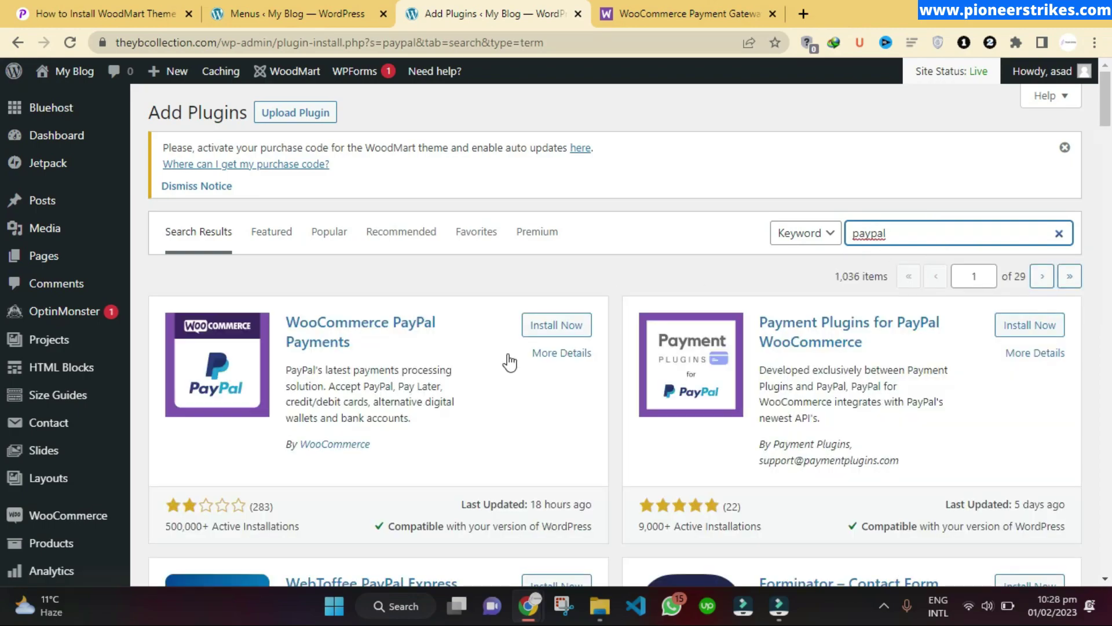
scroll(614, 343, "down", 12)
scroll(613, 343, "up", 12)
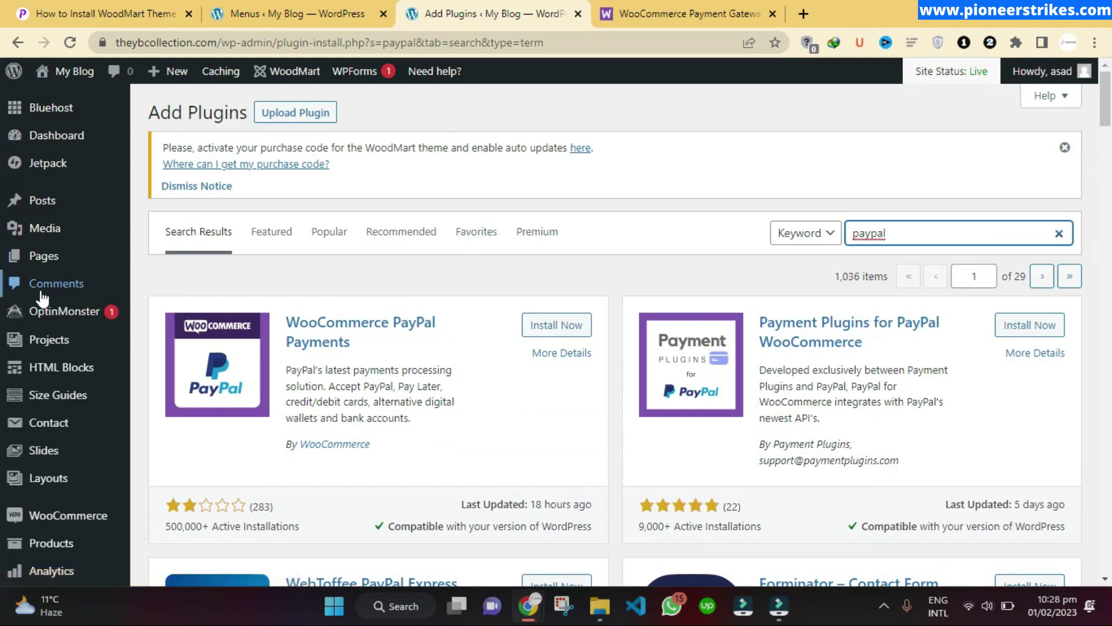
mouse_move(40, 313)
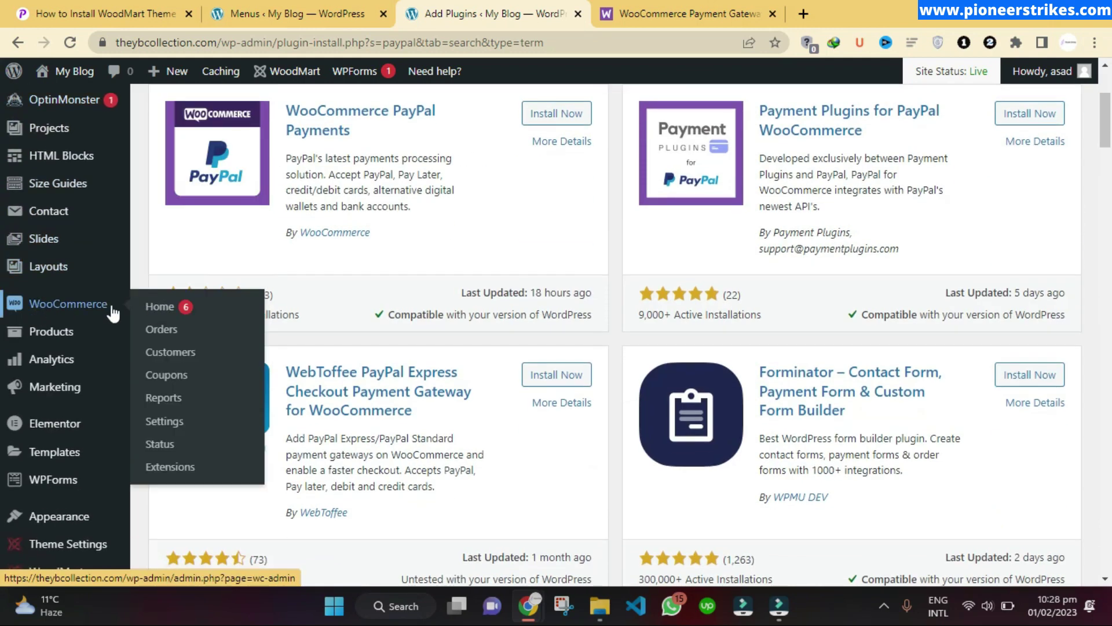
- Go back to the WooCommerce Payments settings, then switch to the WoodMart installation article
left_click(17, 43)
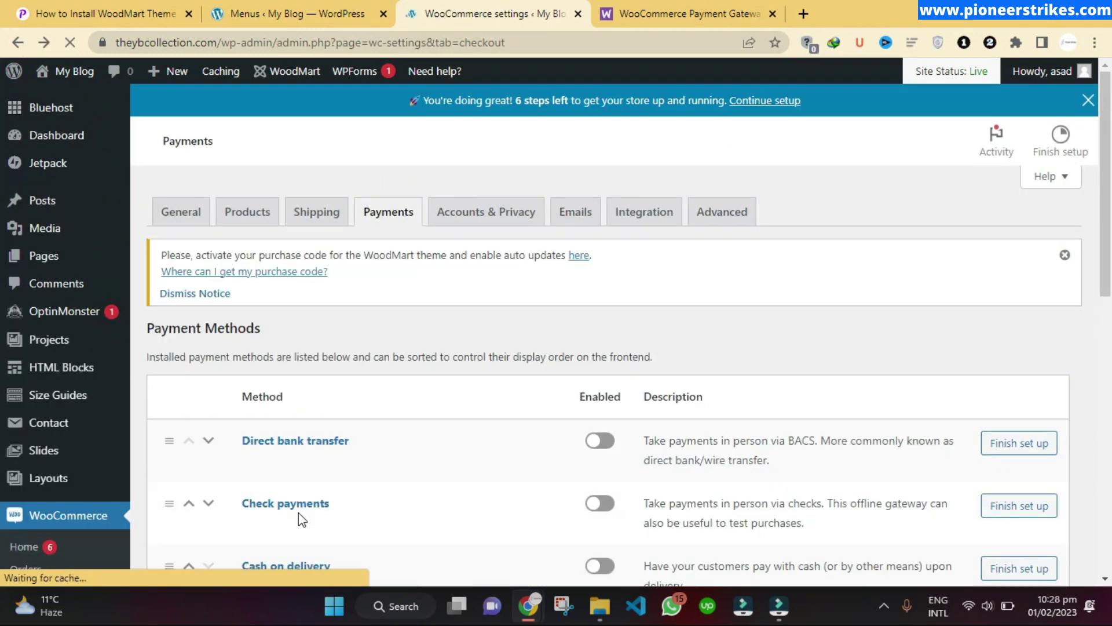
scroll(311, 489, "down", 5)
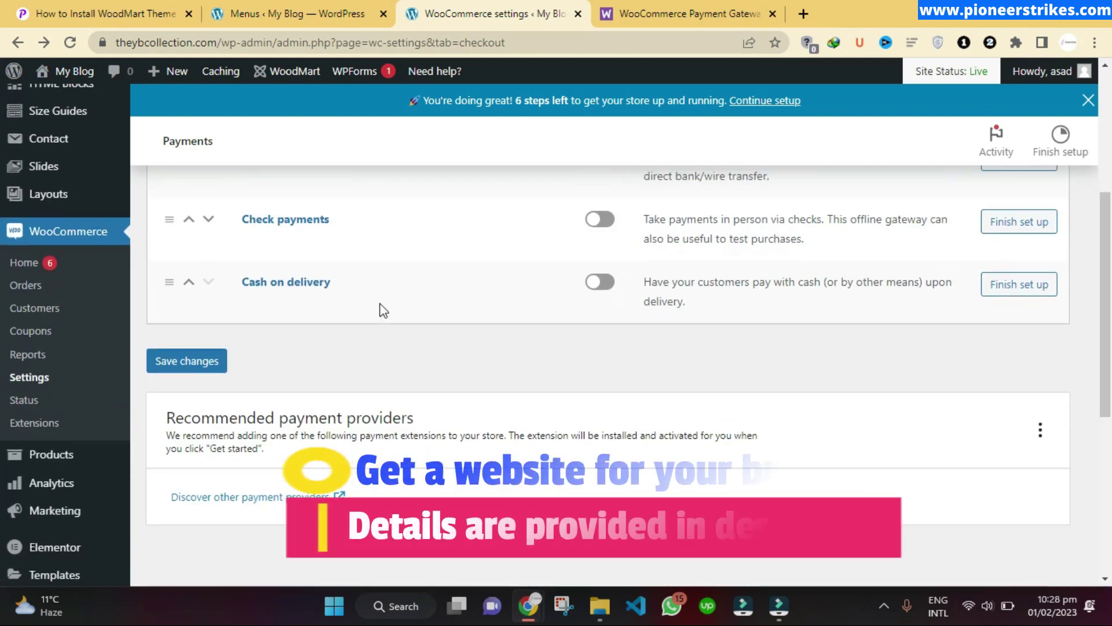
scroll(379, 307, "up", 5)
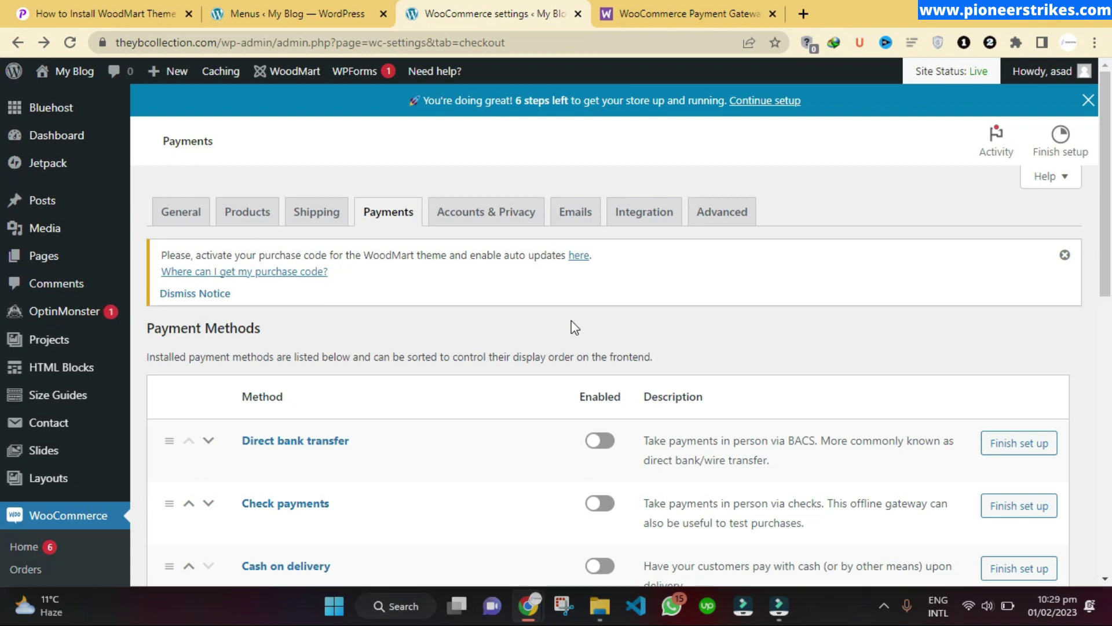
left_click(165, 14)
scroll(522, 226, "up", 8)
- Highlight the article's title and byline, then clear the selection
scroll(278, 329, "down", 4)
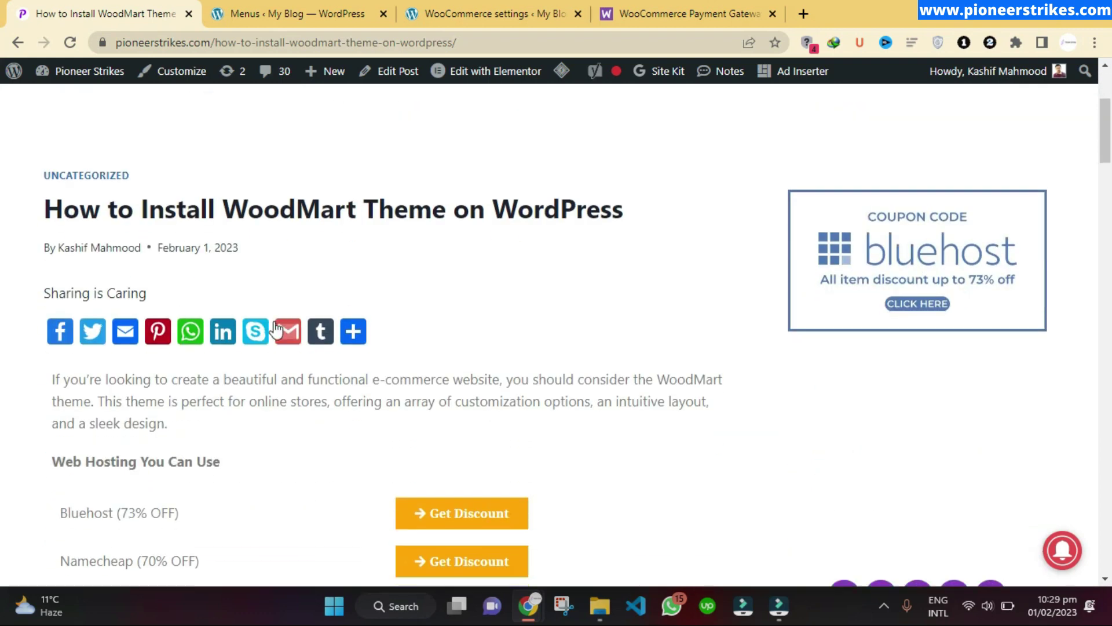
left_click_drag(52, 208, 685, 231)
left_click(685, 231)
scroll(685, 231, "up", 4)
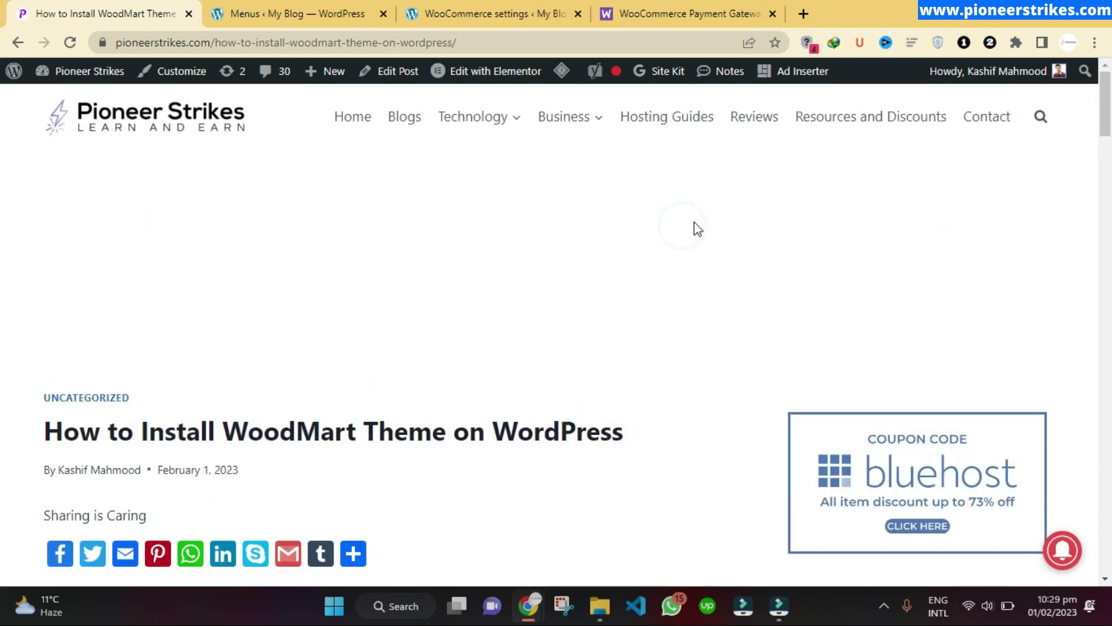
- Go to the Contact page and put the caret in its Name, Email and Message fields
left_click(990, 122)
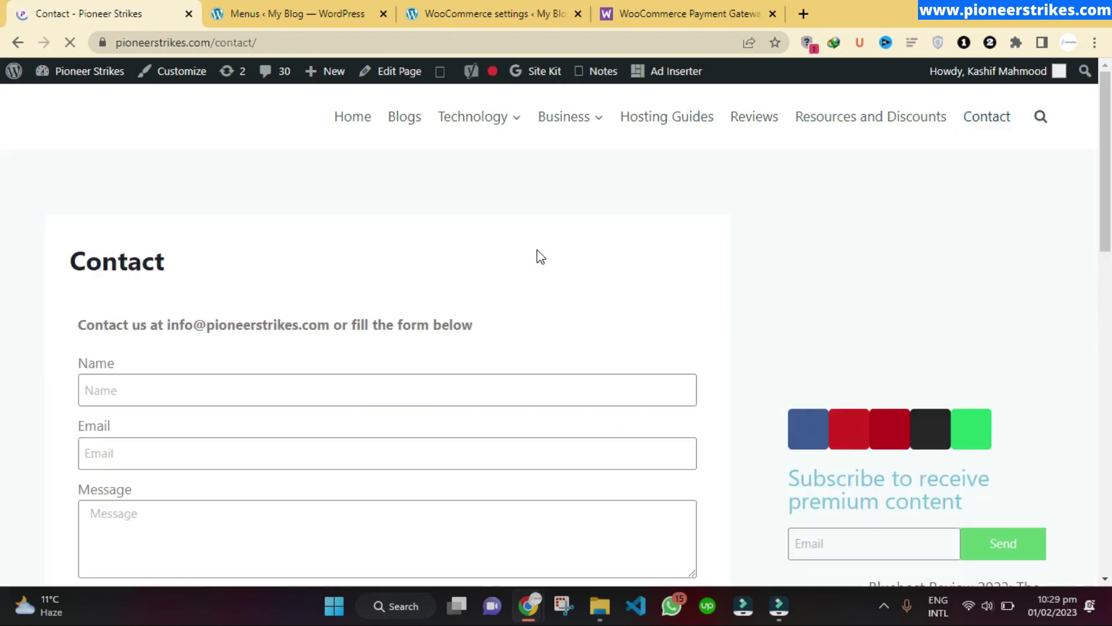
scroll(537, 251, "down", 3)
left_click(221, 189)
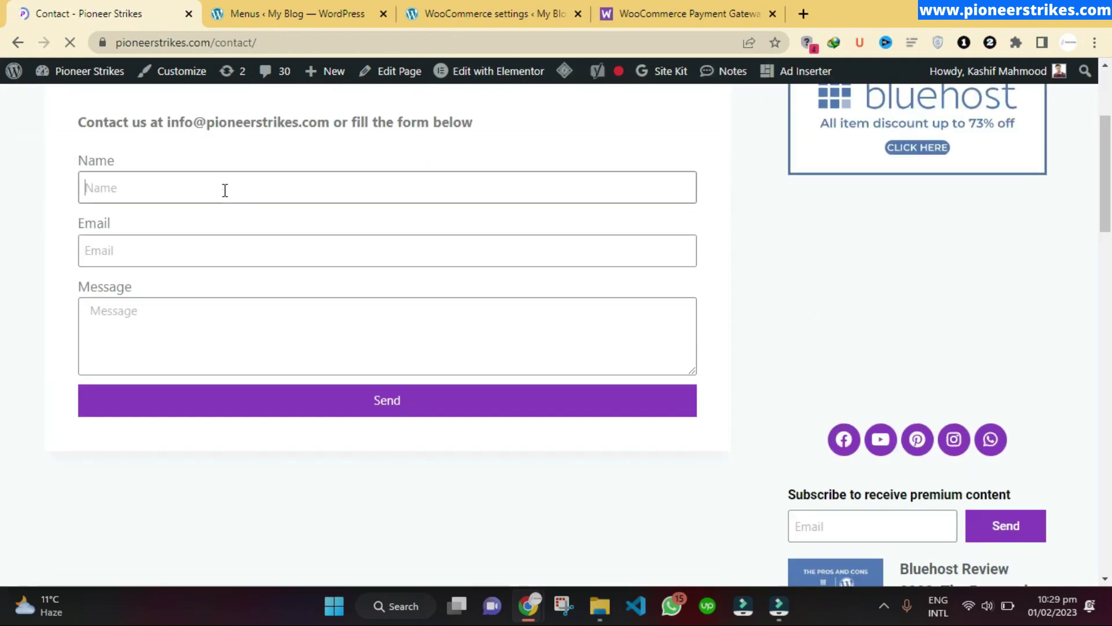
left_click(91, 251)
left_click(112, 302)
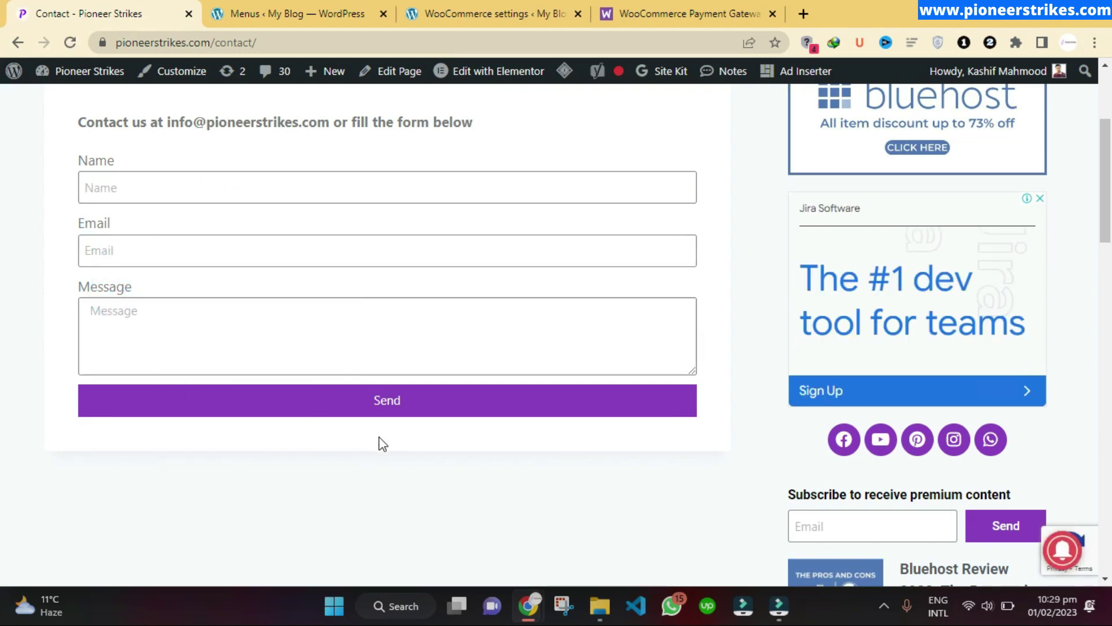
scroll(381, 437, "up", 3)
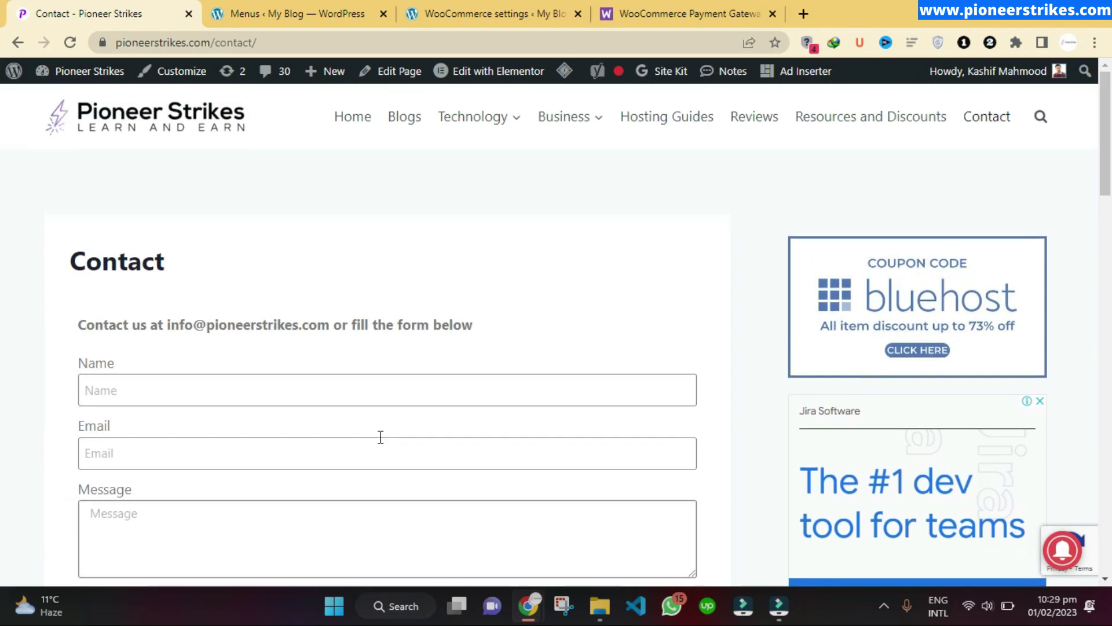
scroll(381, 437, "down", 3)
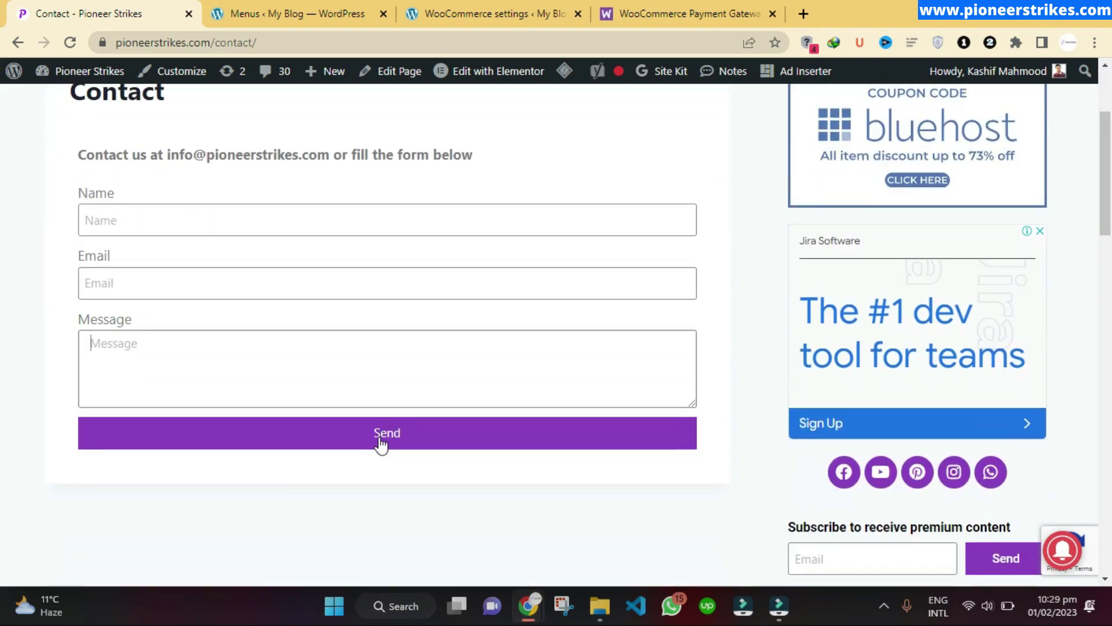